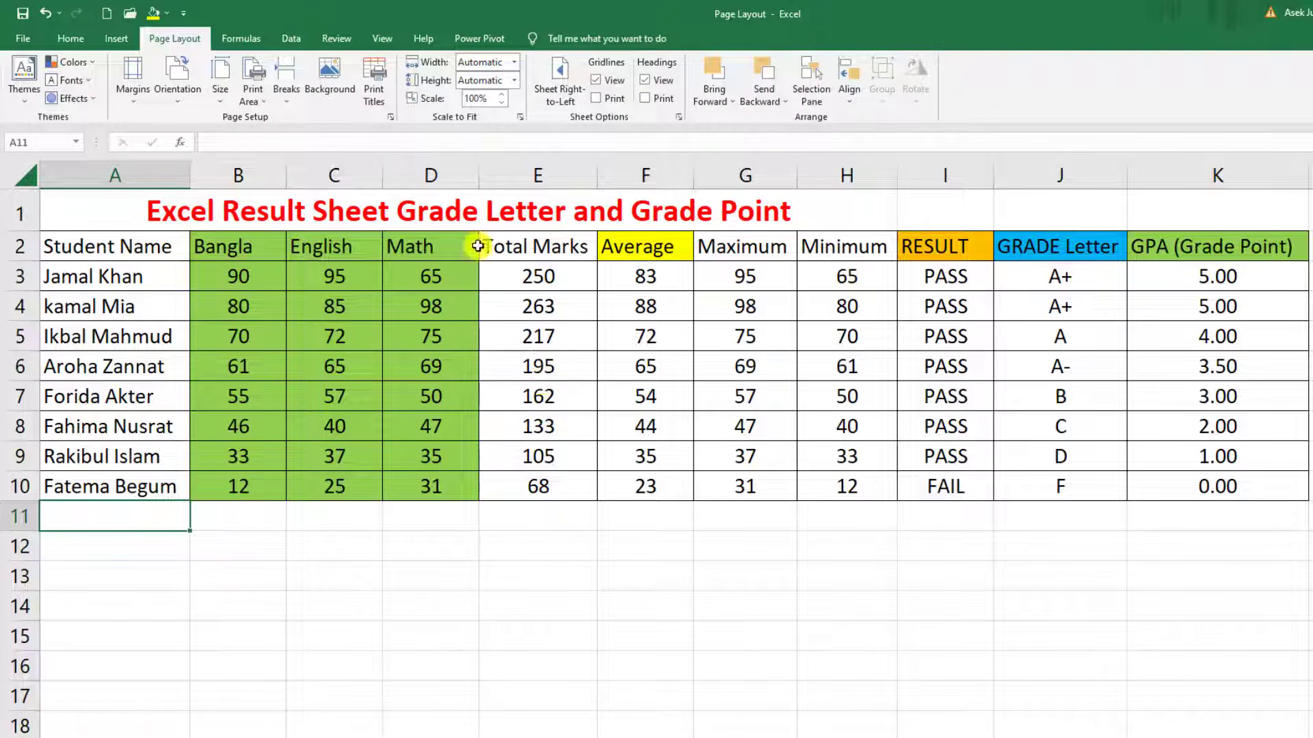
- Select the results block E3:K10 and browse the cell styles without applying one
click(72, 39)
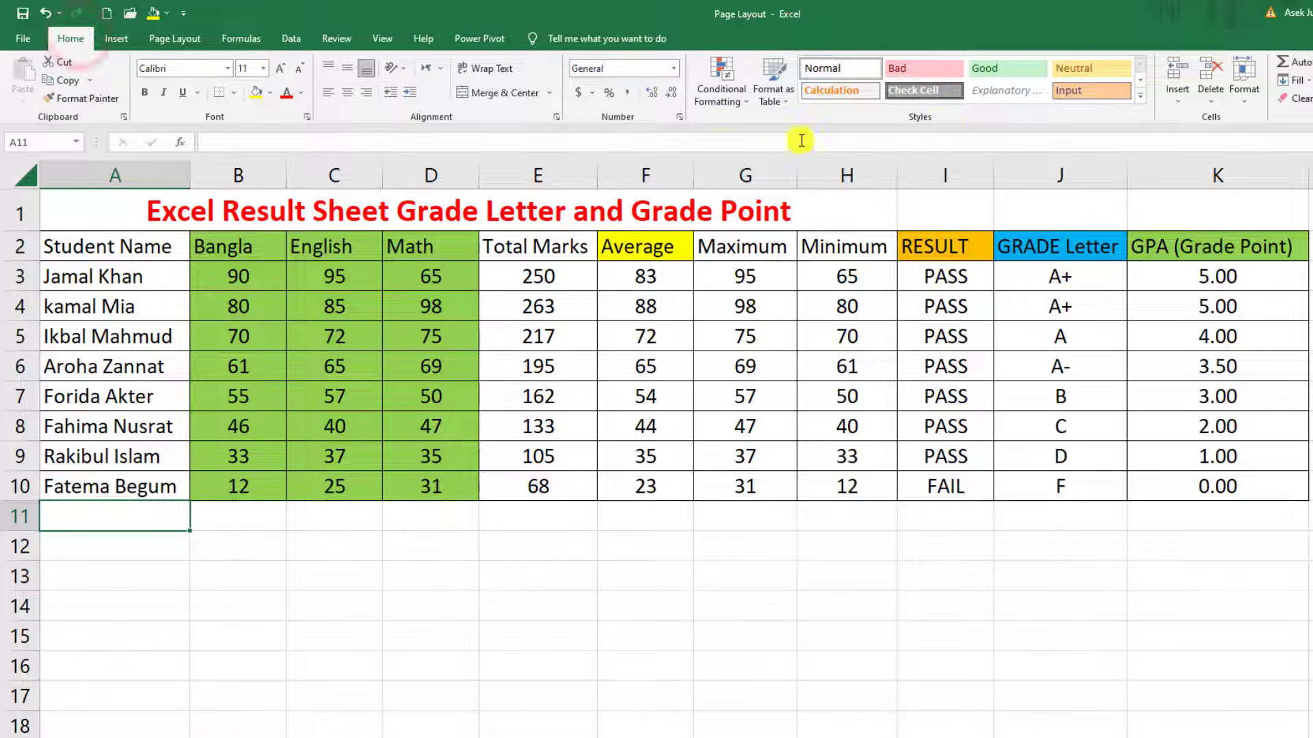
click(715, 376)
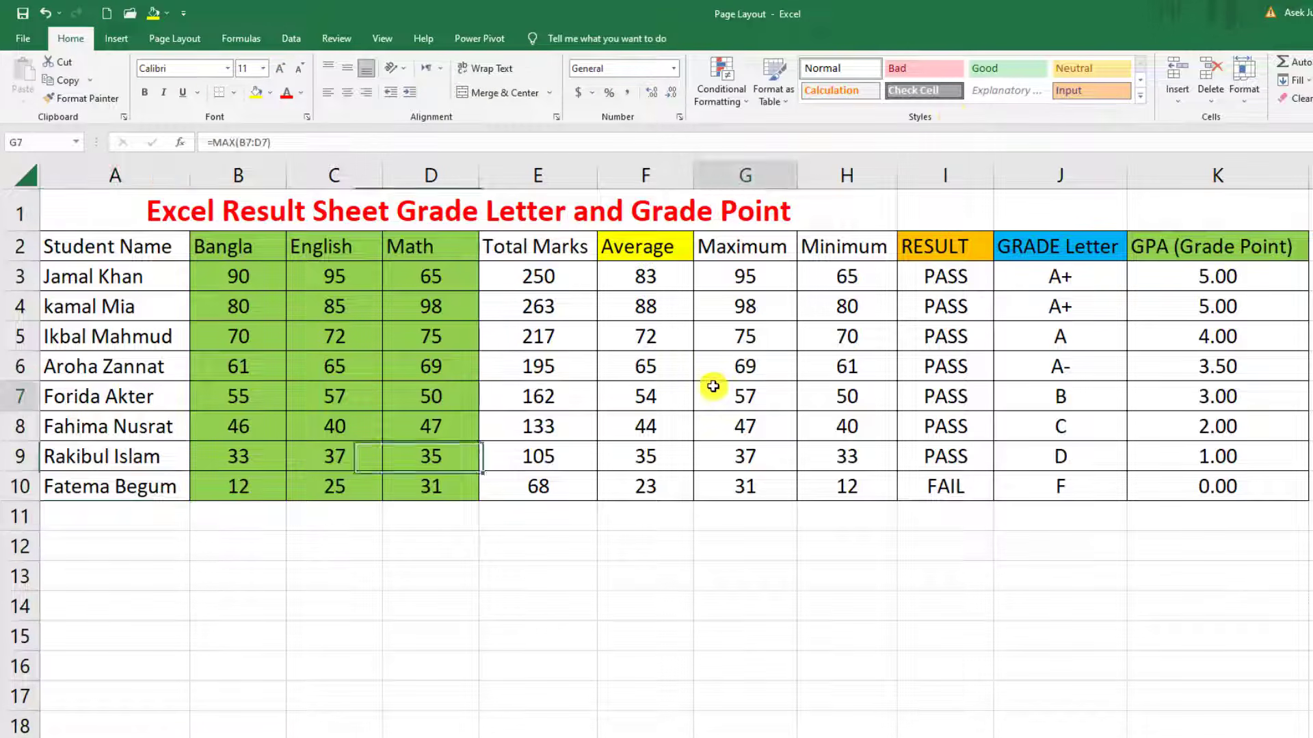
drag(506, 273, 1182, 477)
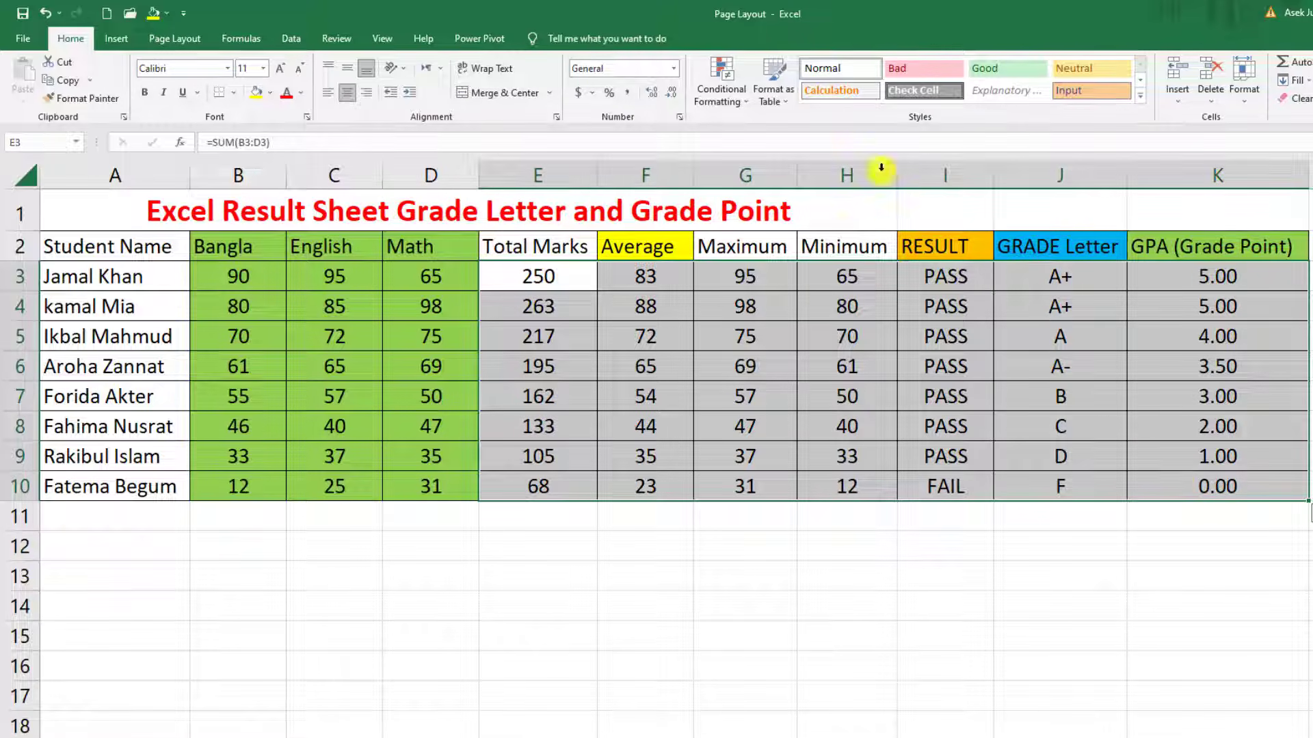
click(1142, 100)
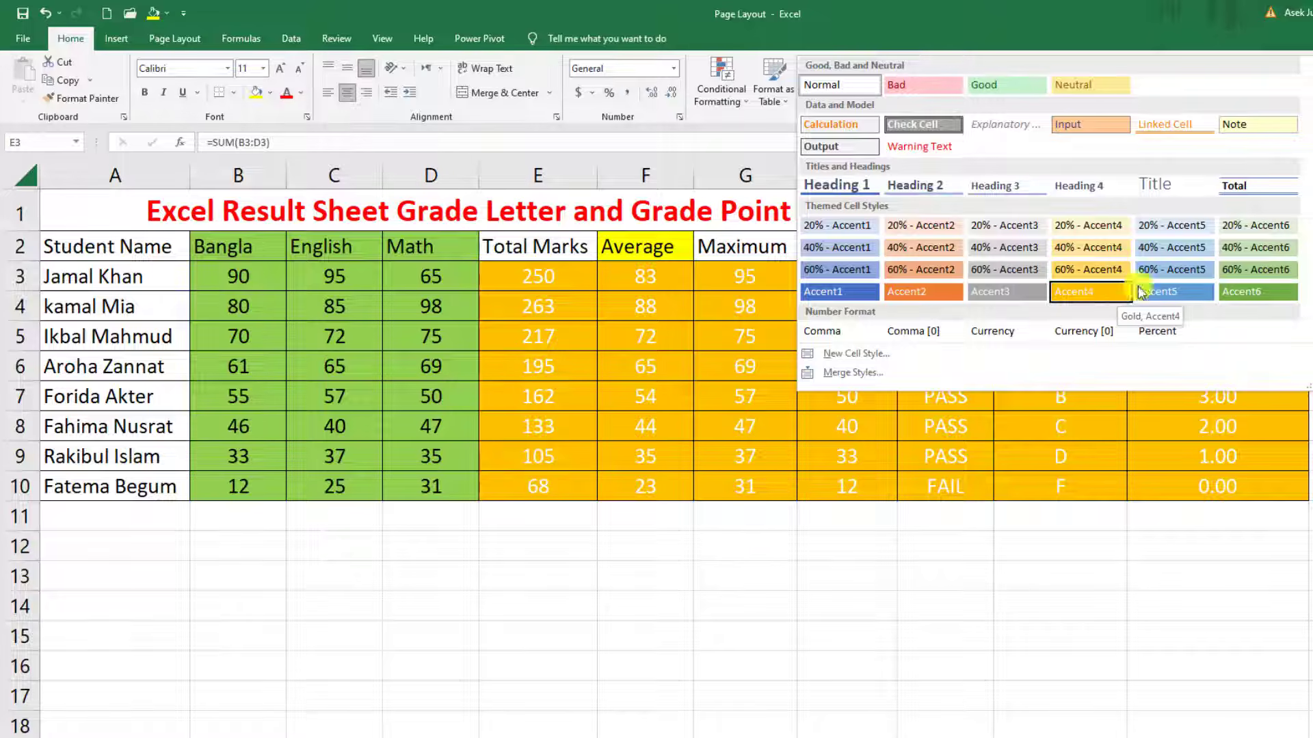
key(Escape)
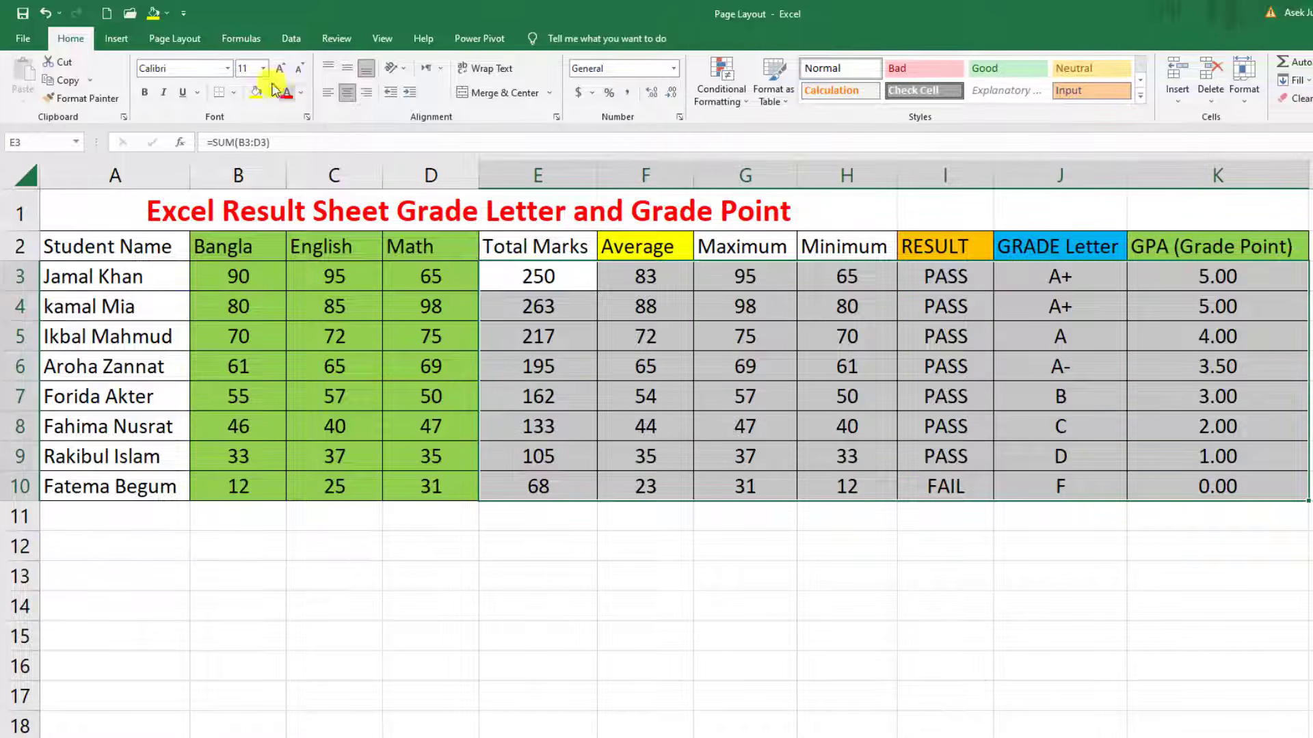
- Apply the Circuit theme to the workbook from the Page Layout themes
click(166, 42)
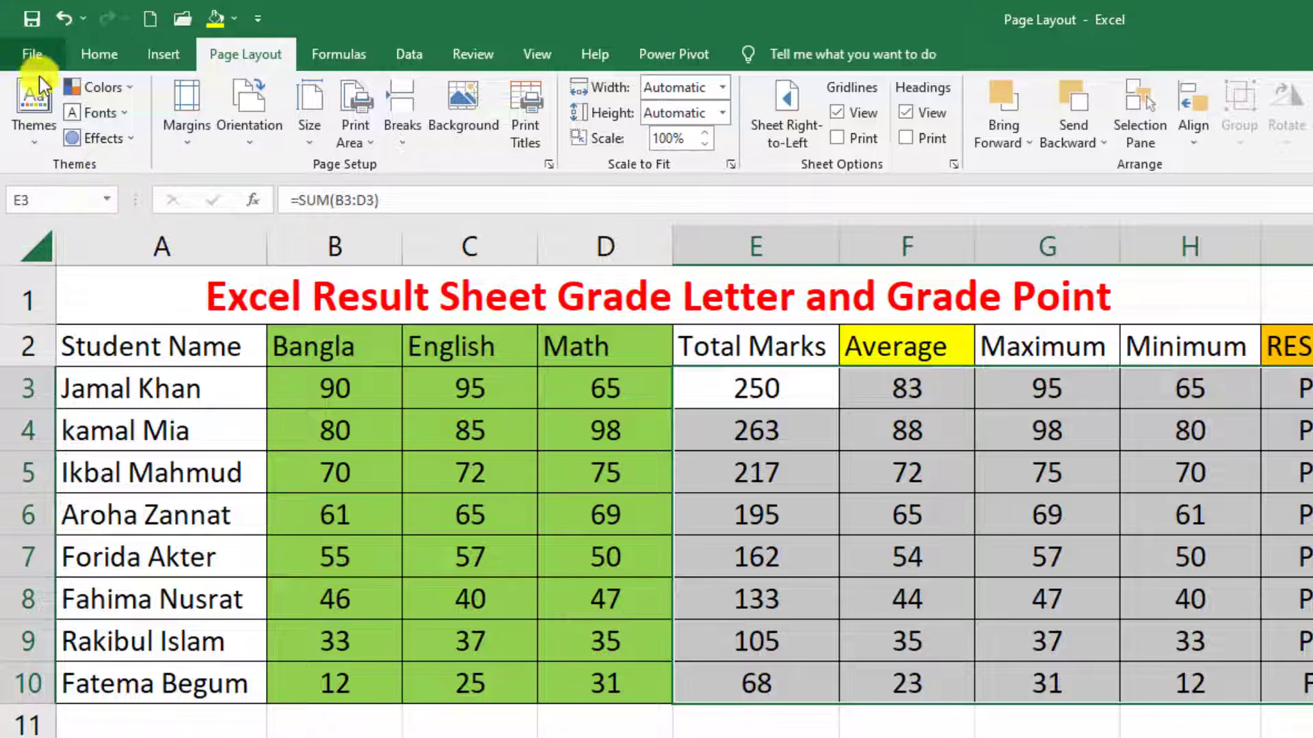
click(35, 139)
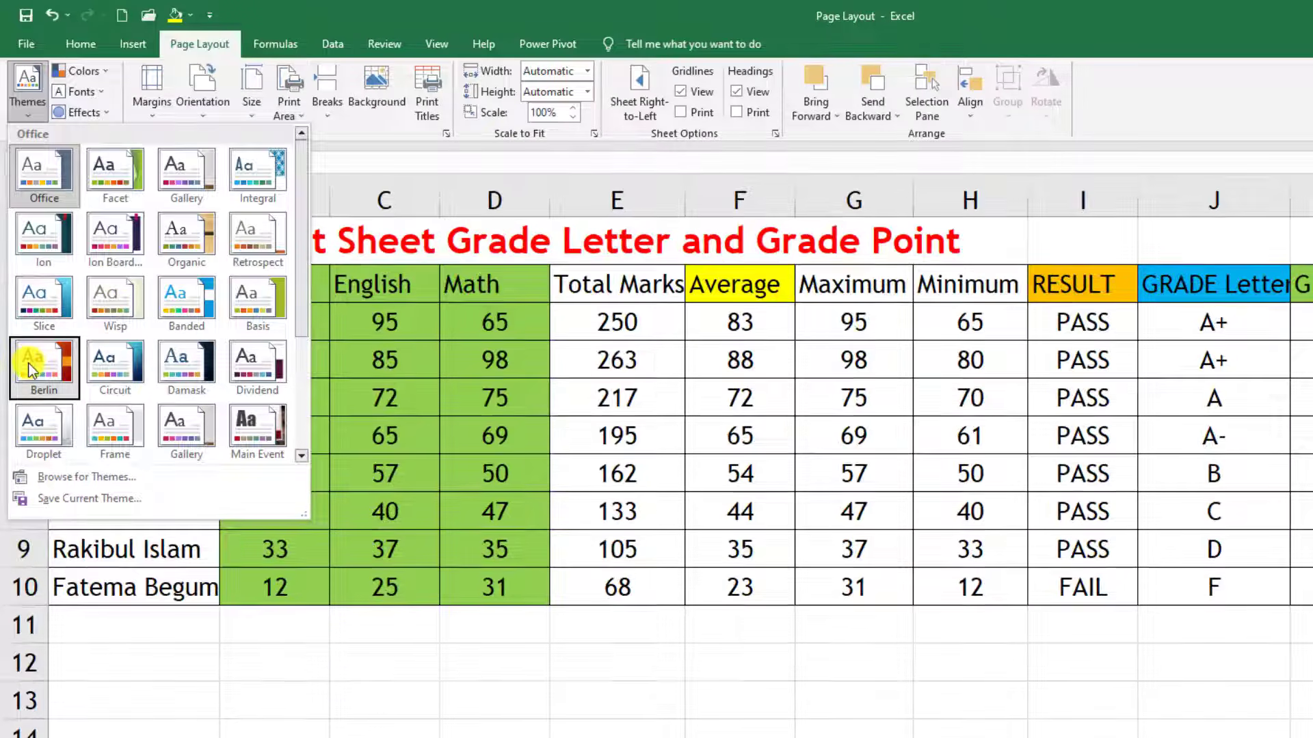
click(113, 364)
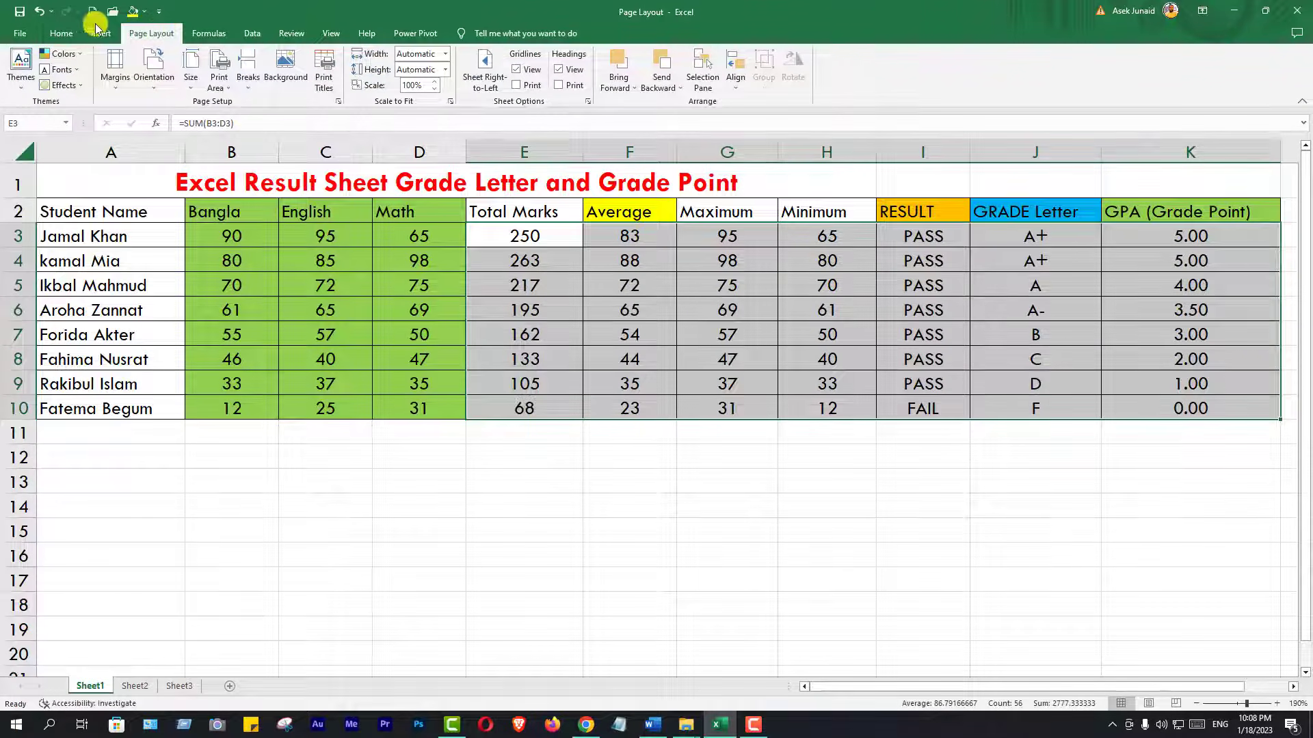
click(62, 33)
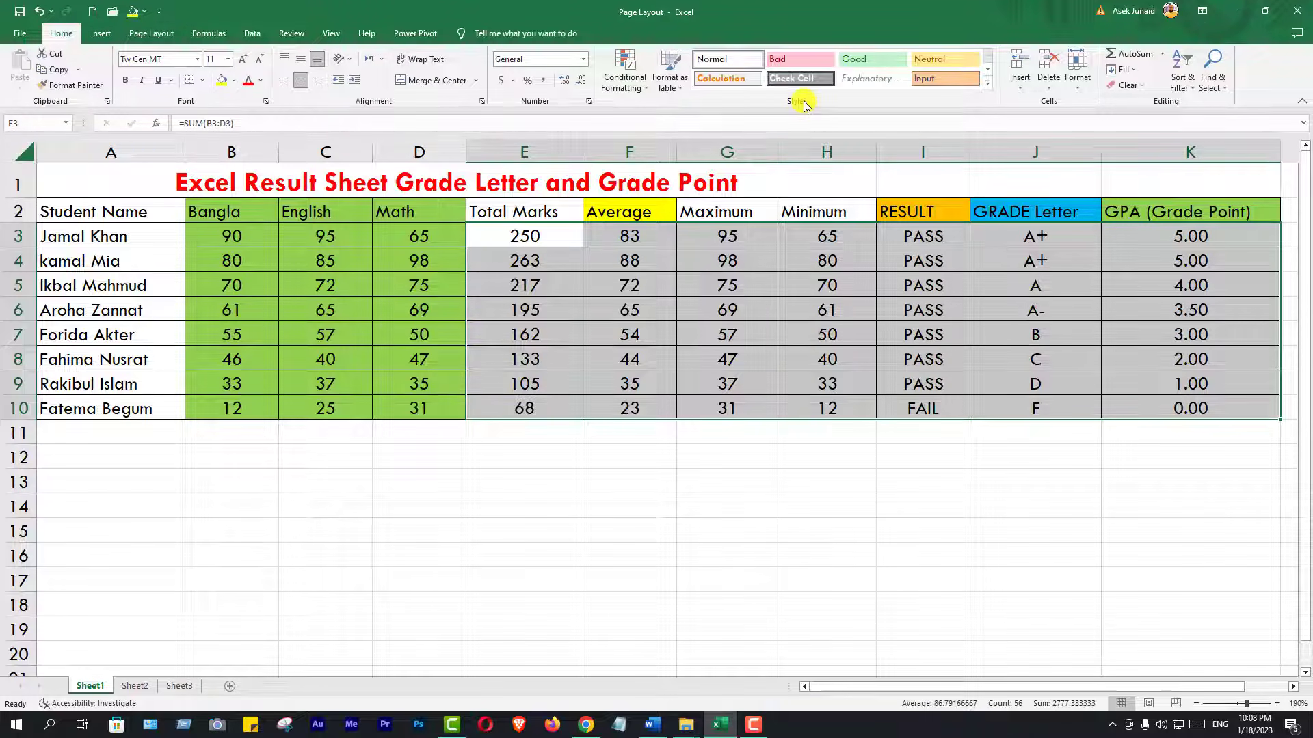
click(987, 82)
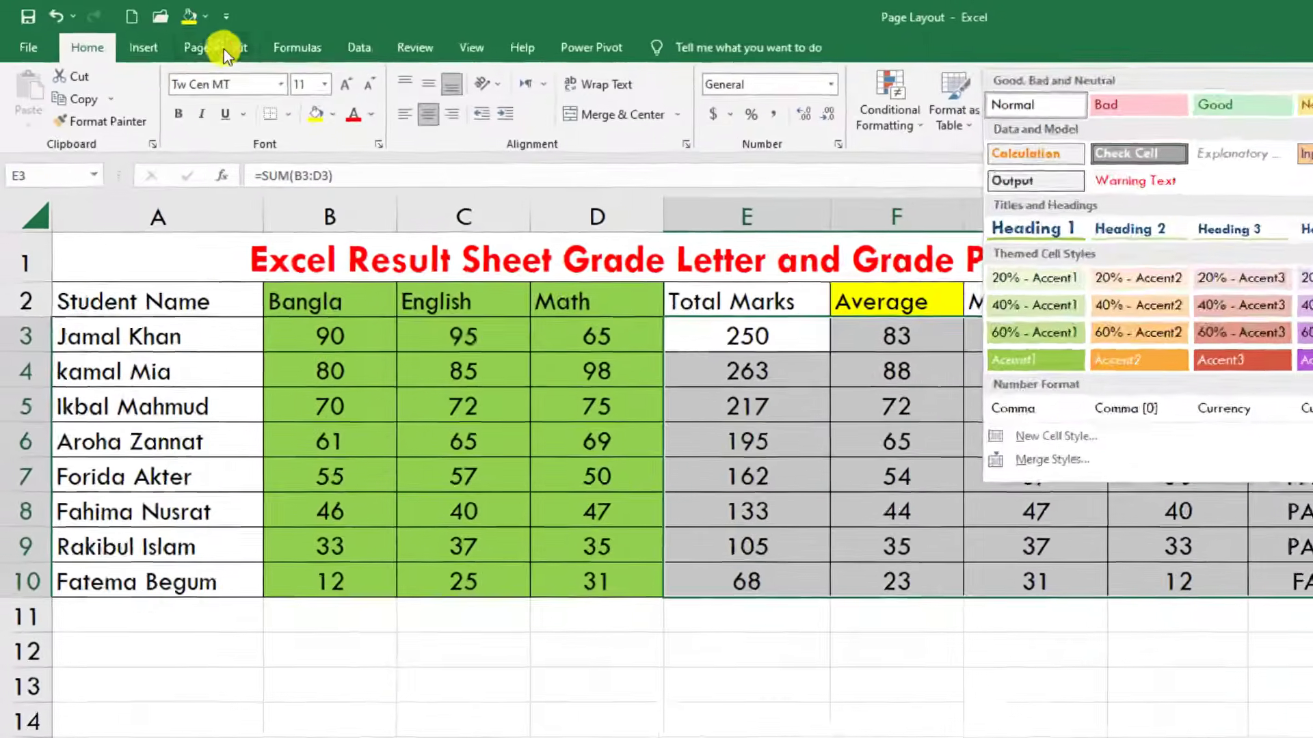
click(224, 48)
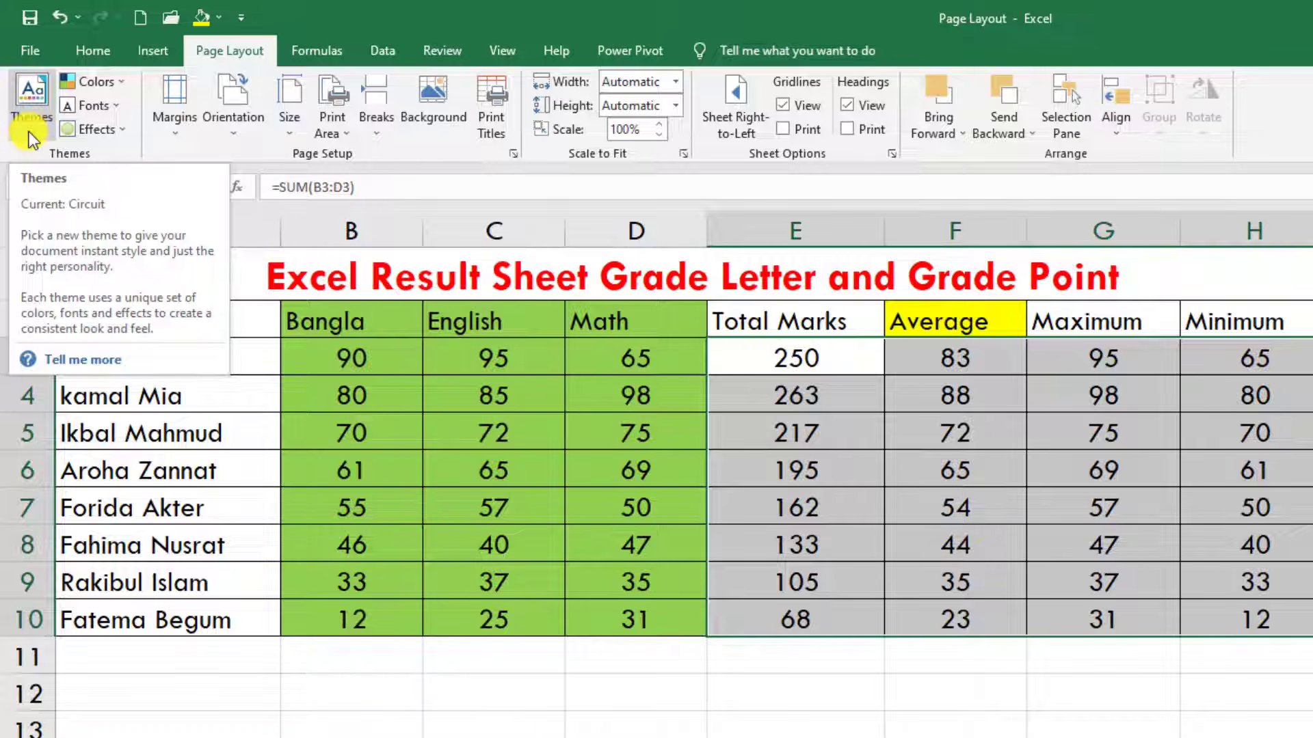
click(119, 80)
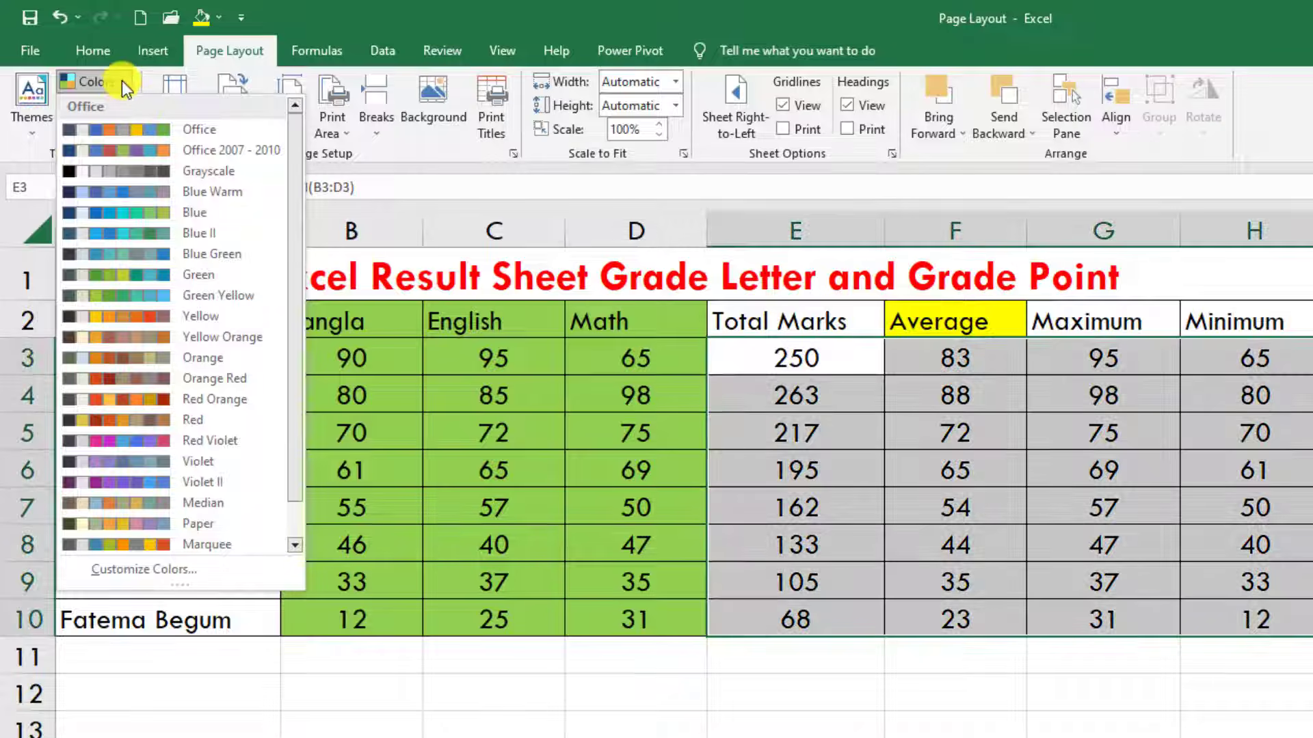
click(122, 81)
click(110, 108)
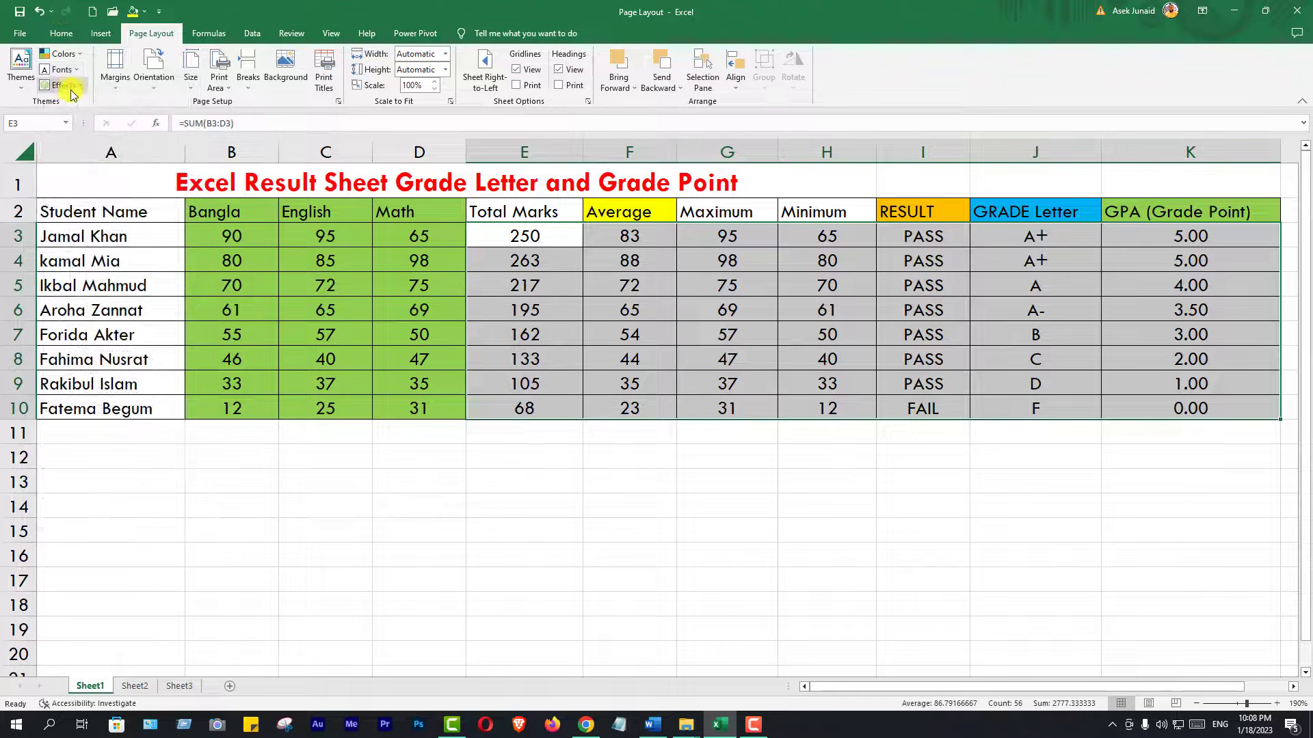
click(82, 87)
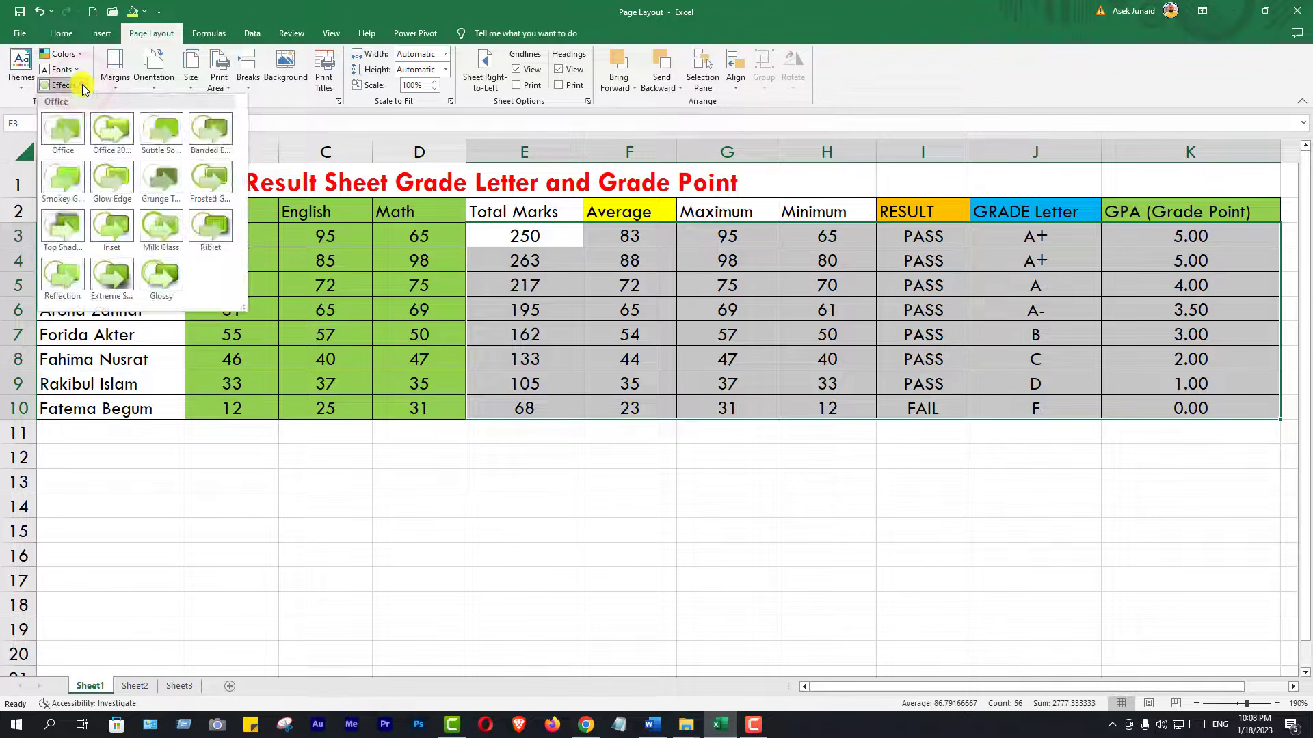
click(82, 87)
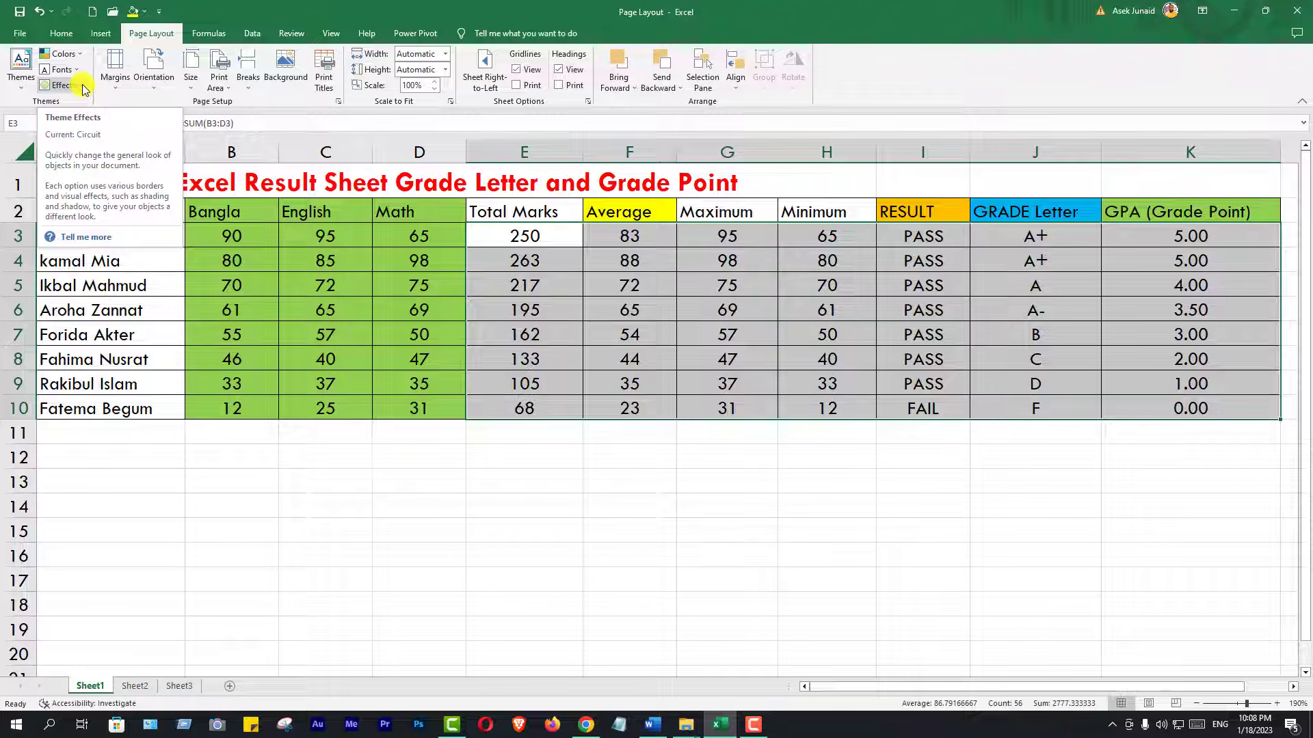
- Switch the workbook theme back to Office, restoring the Calibri fonts
click(21, 88)
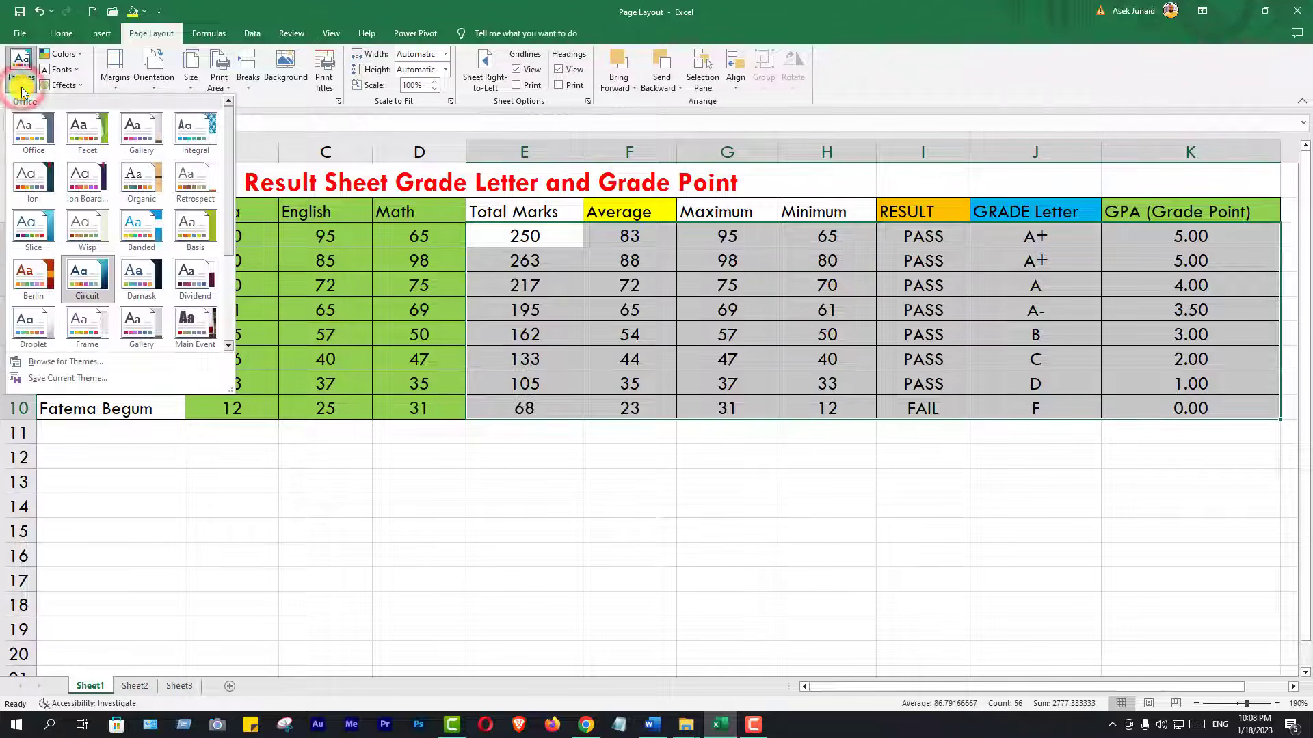
click(30, 131)
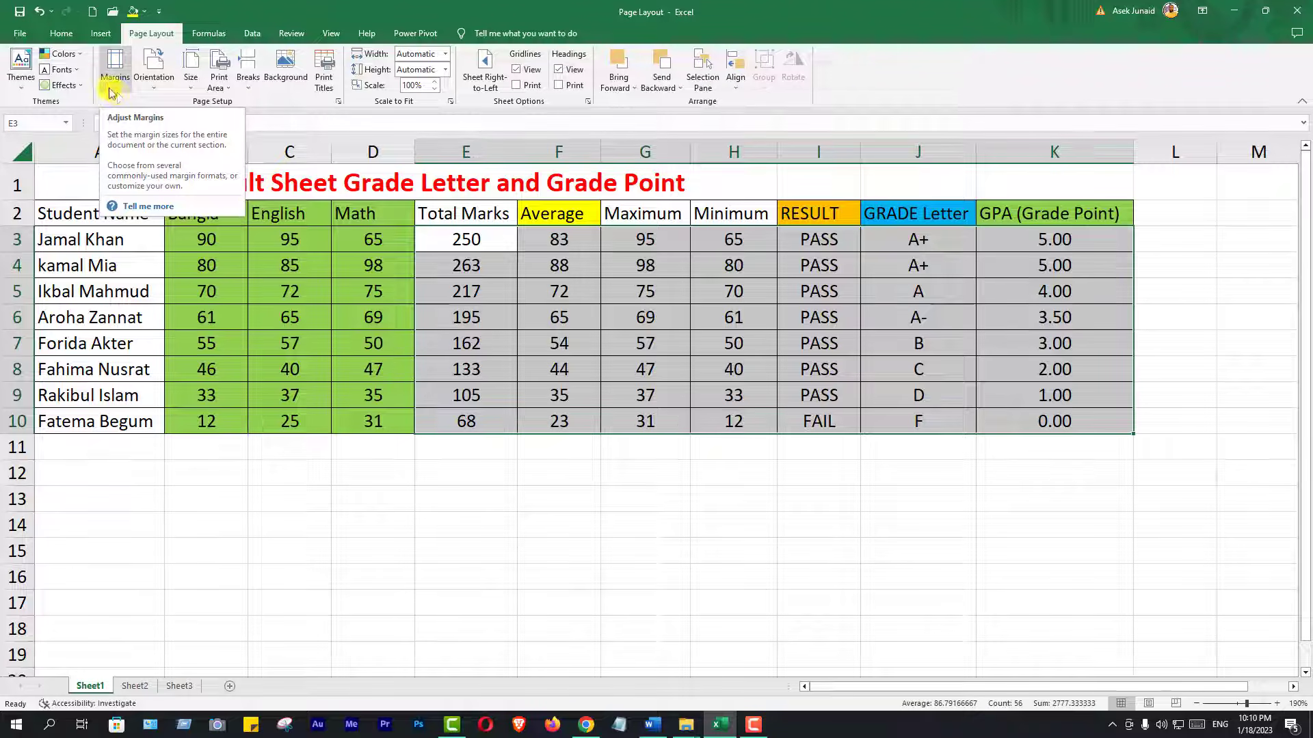
- Open Sheet2 and switch it to Page Layout view, then Normal, then Page Layout again
click(134, 687)
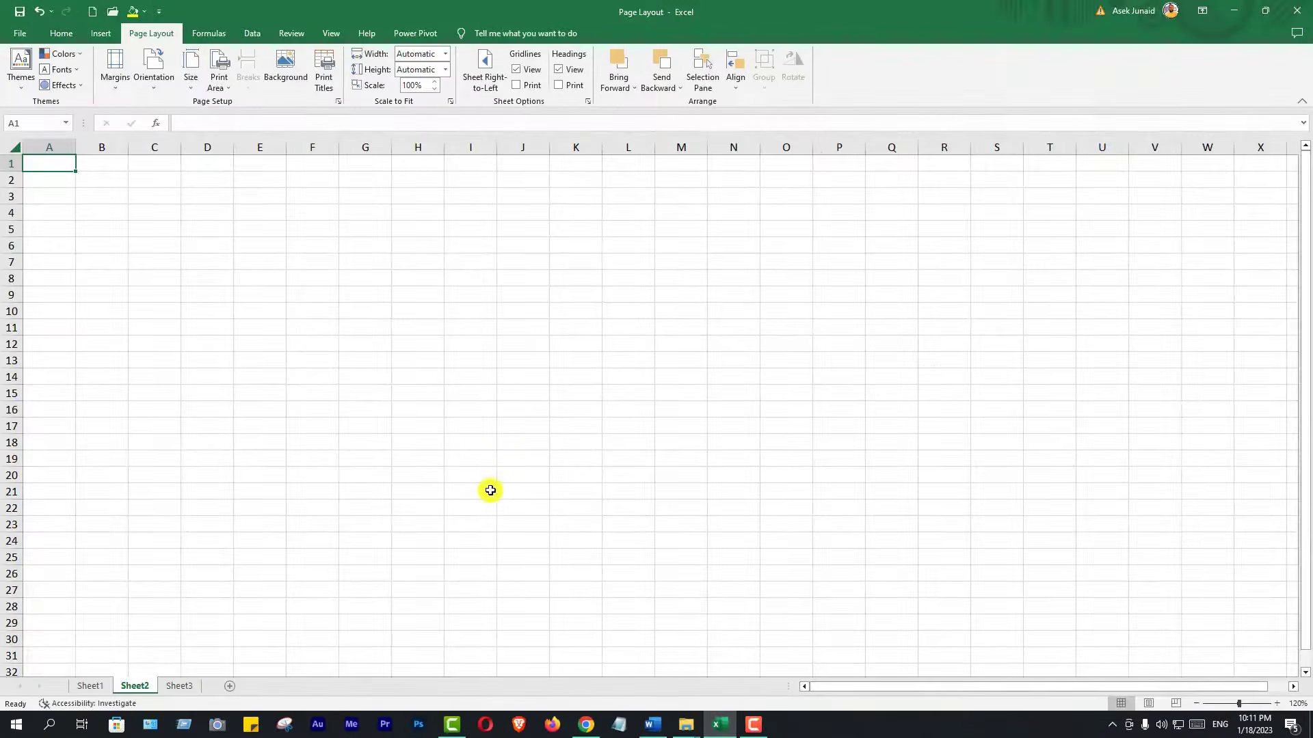
click(1150, 704)
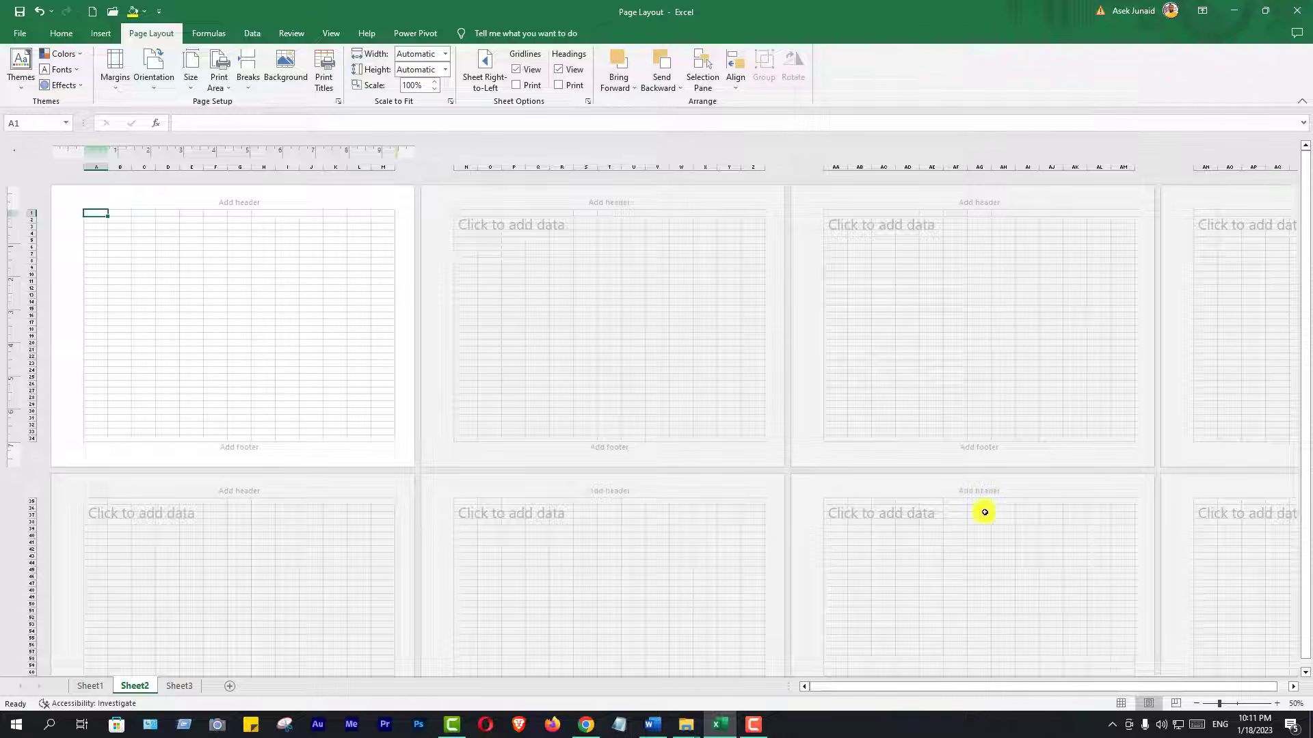
click(1120, 704)
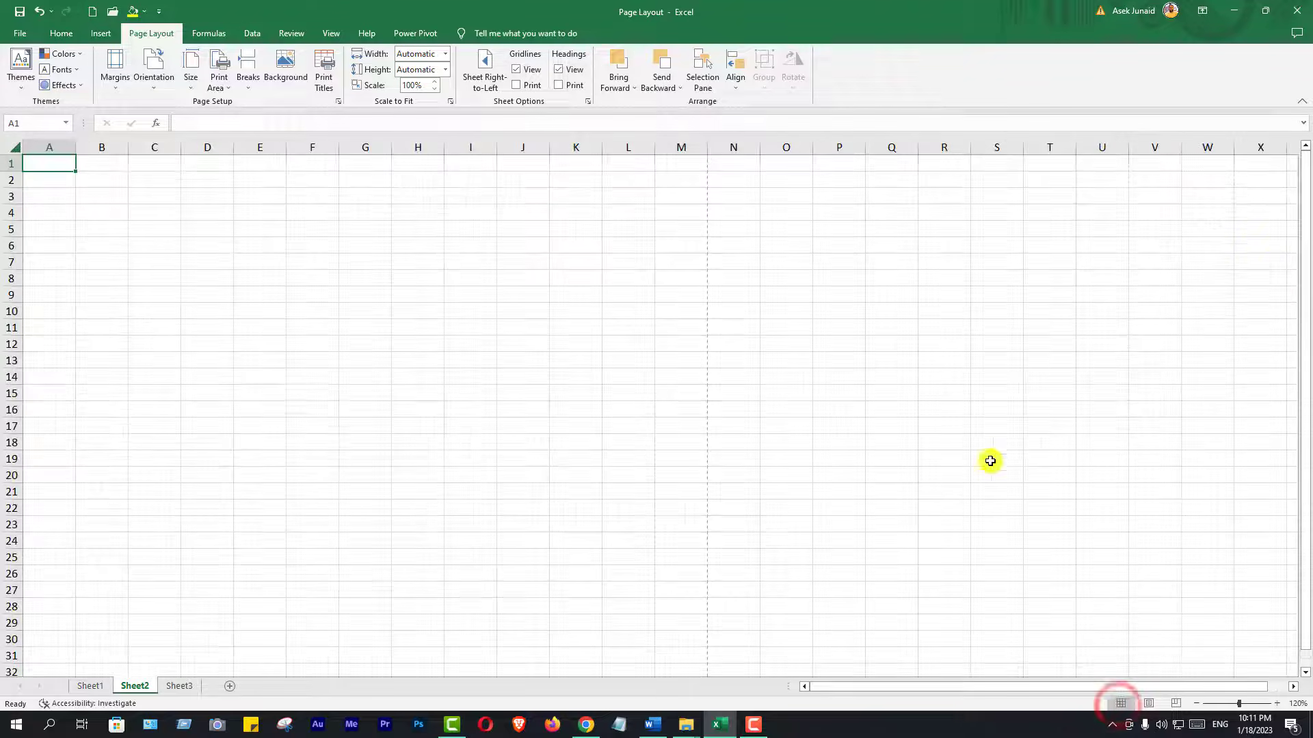
scroll(734, 531, down, 6)
scroll(736, 532, down, 6)
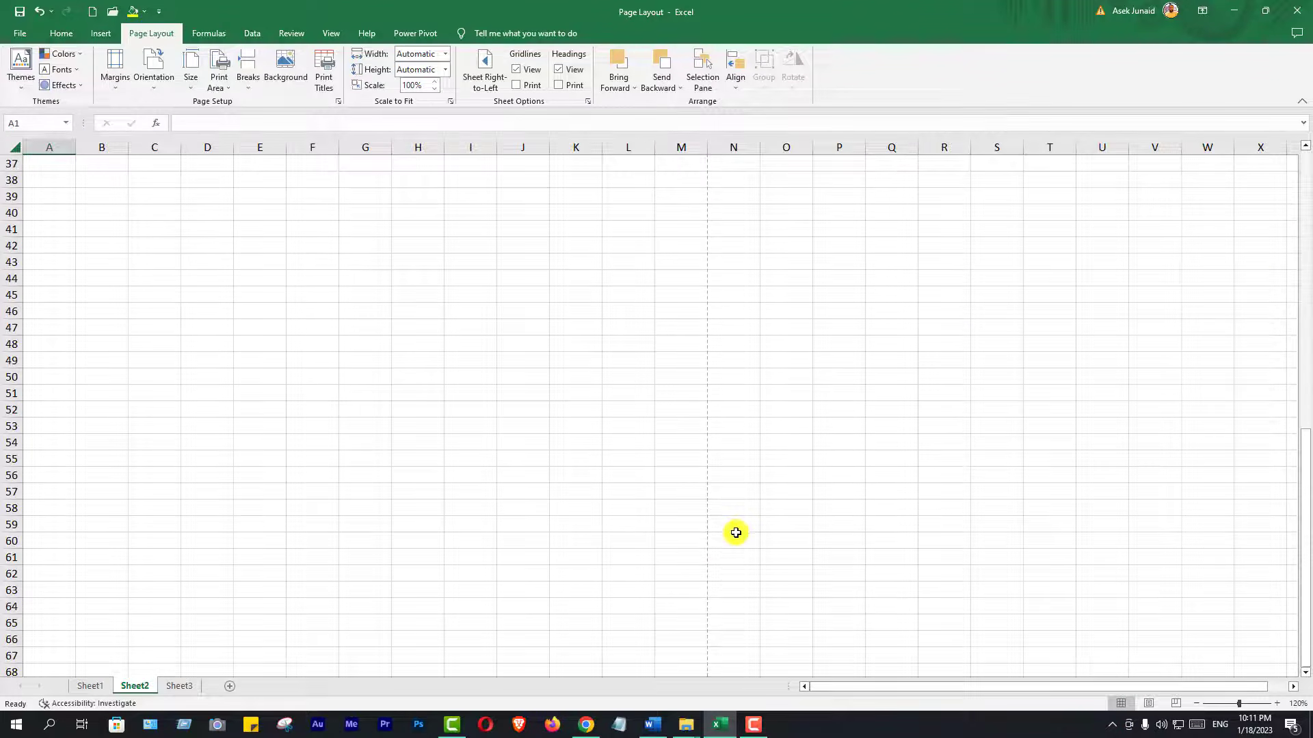
scroll(735, 532, up, 12)
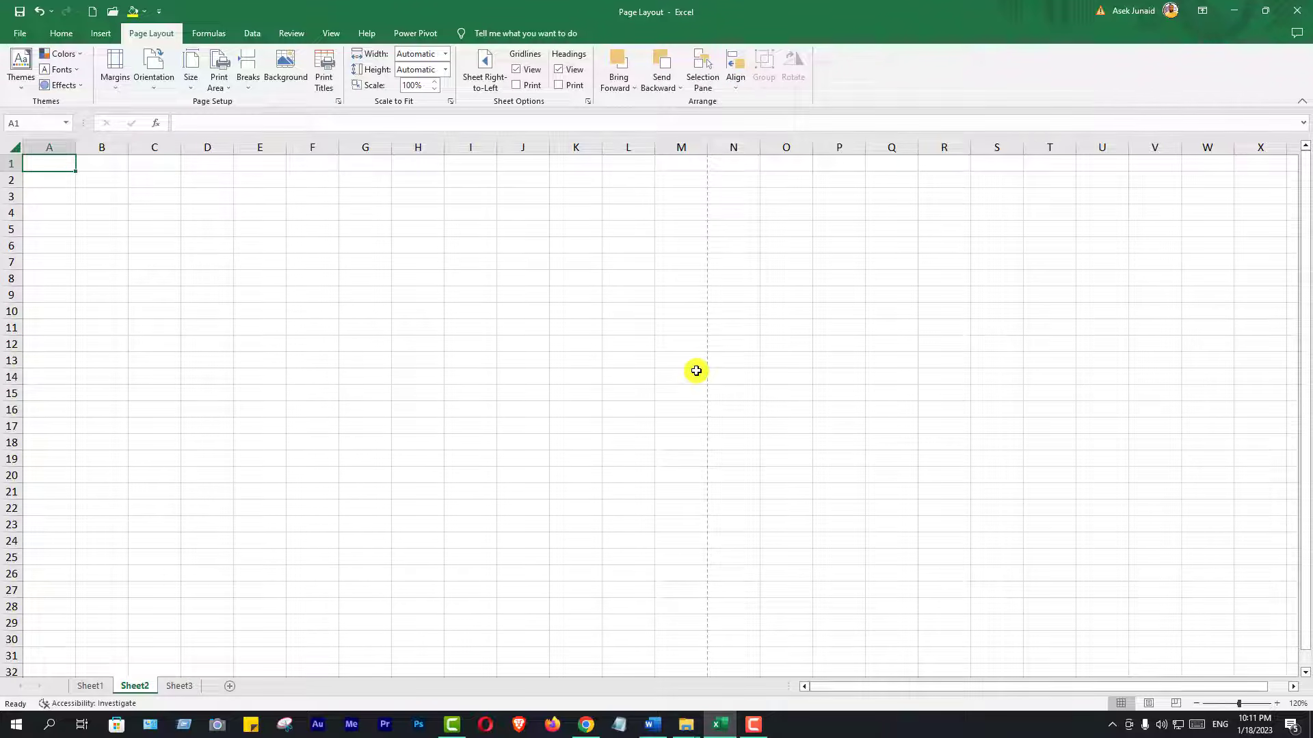
click(1148, 704)
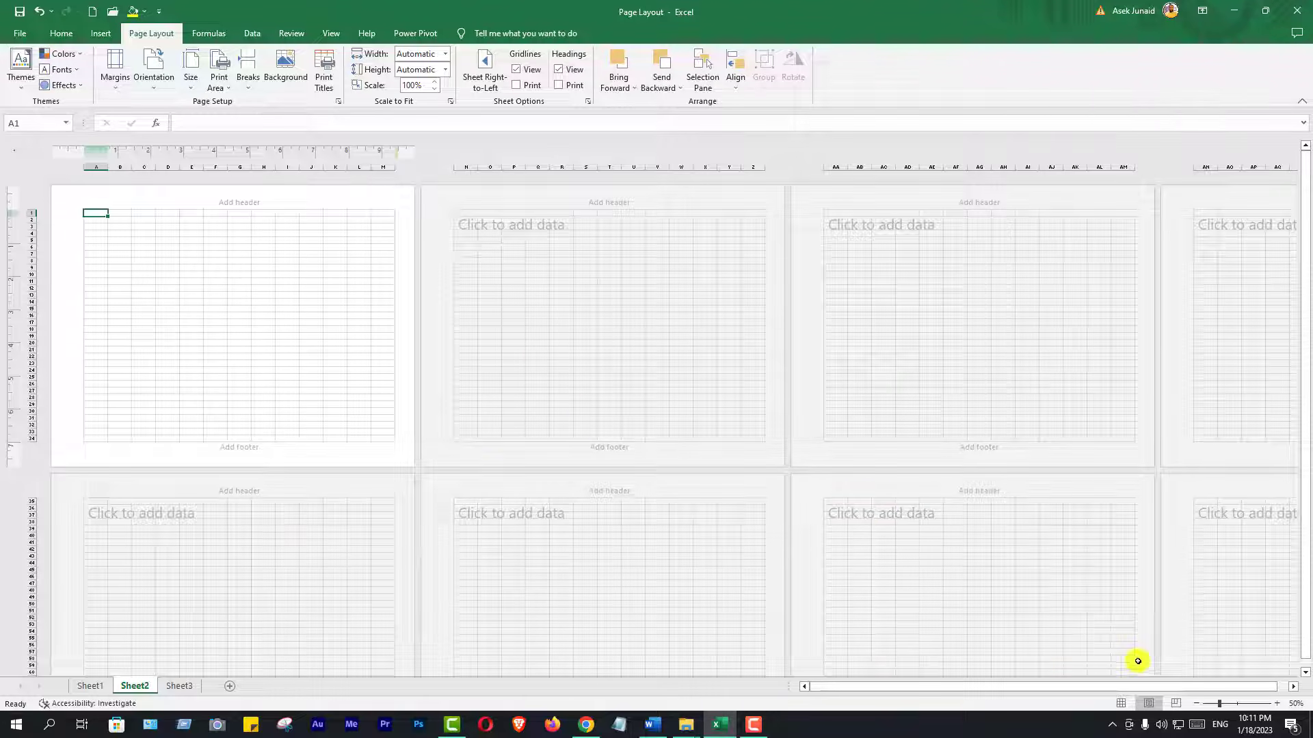
click(1197, 705)
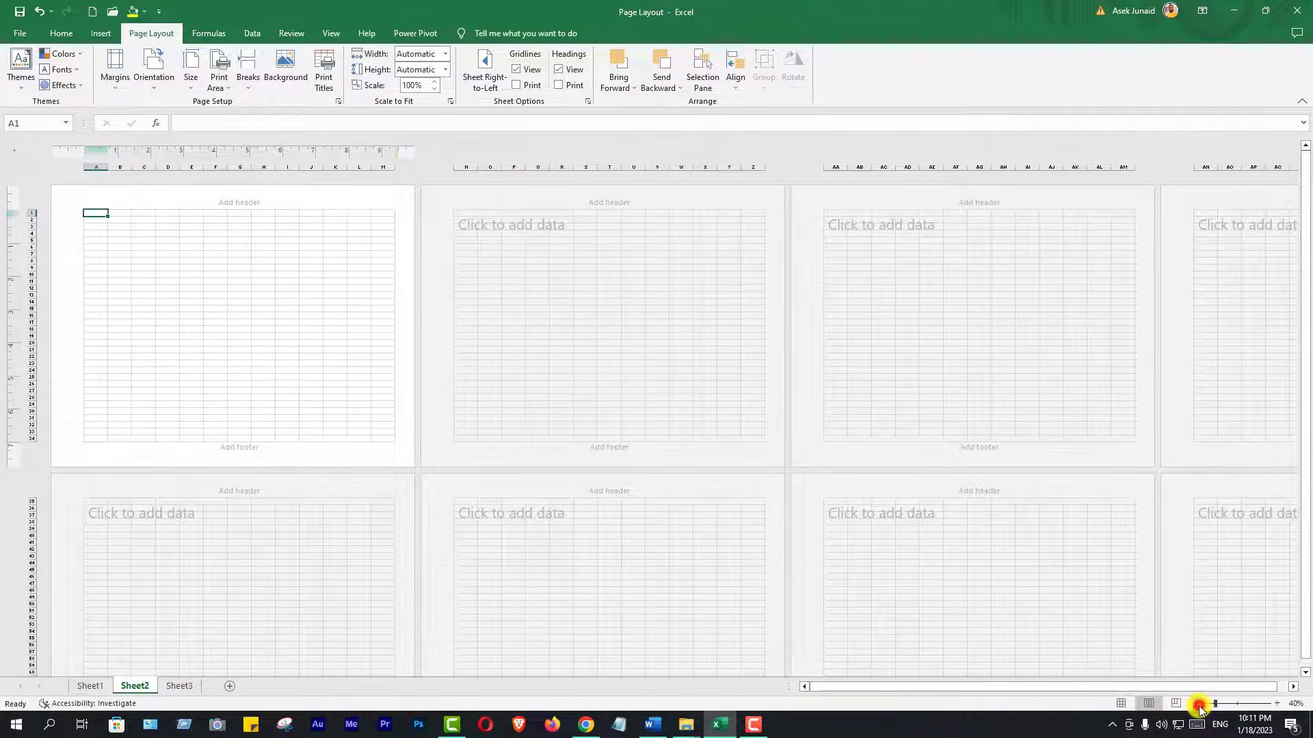
click(1198, 705)
click(1197, 705)
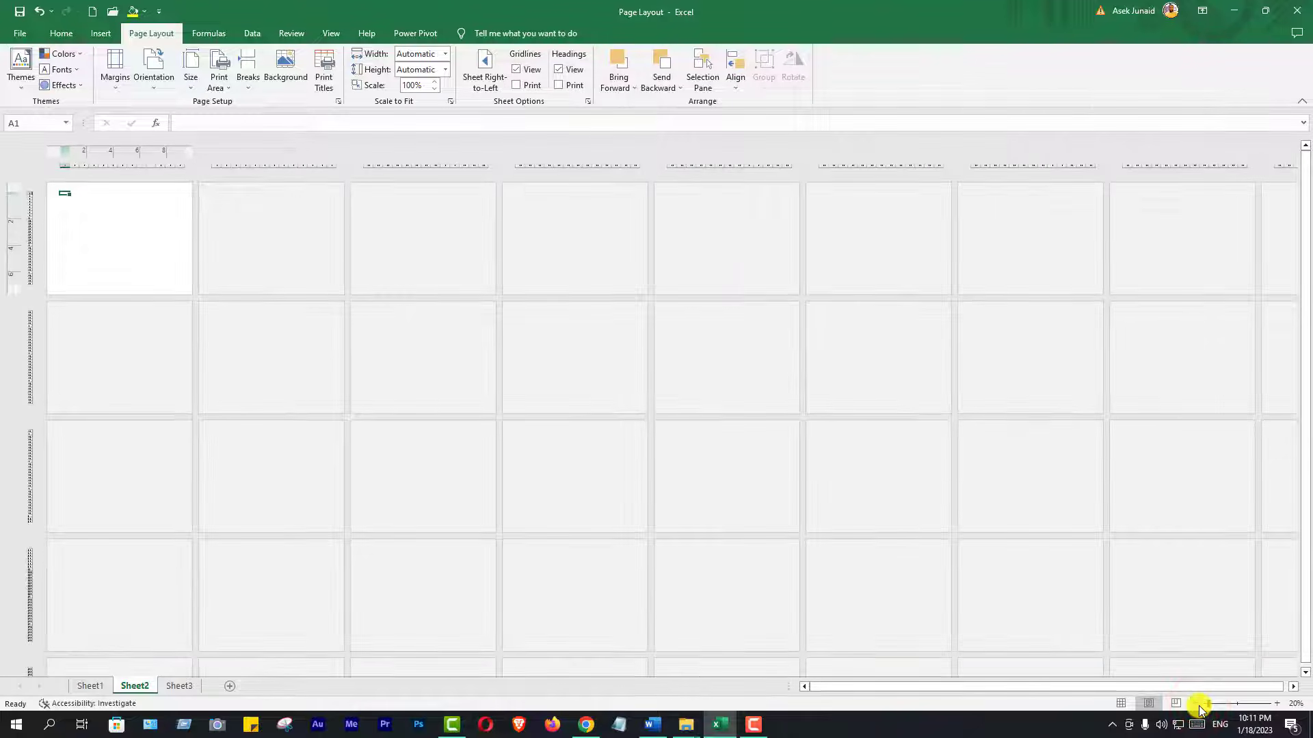
click(1278, 705)
click(1278, 705)
click(1278, 705)
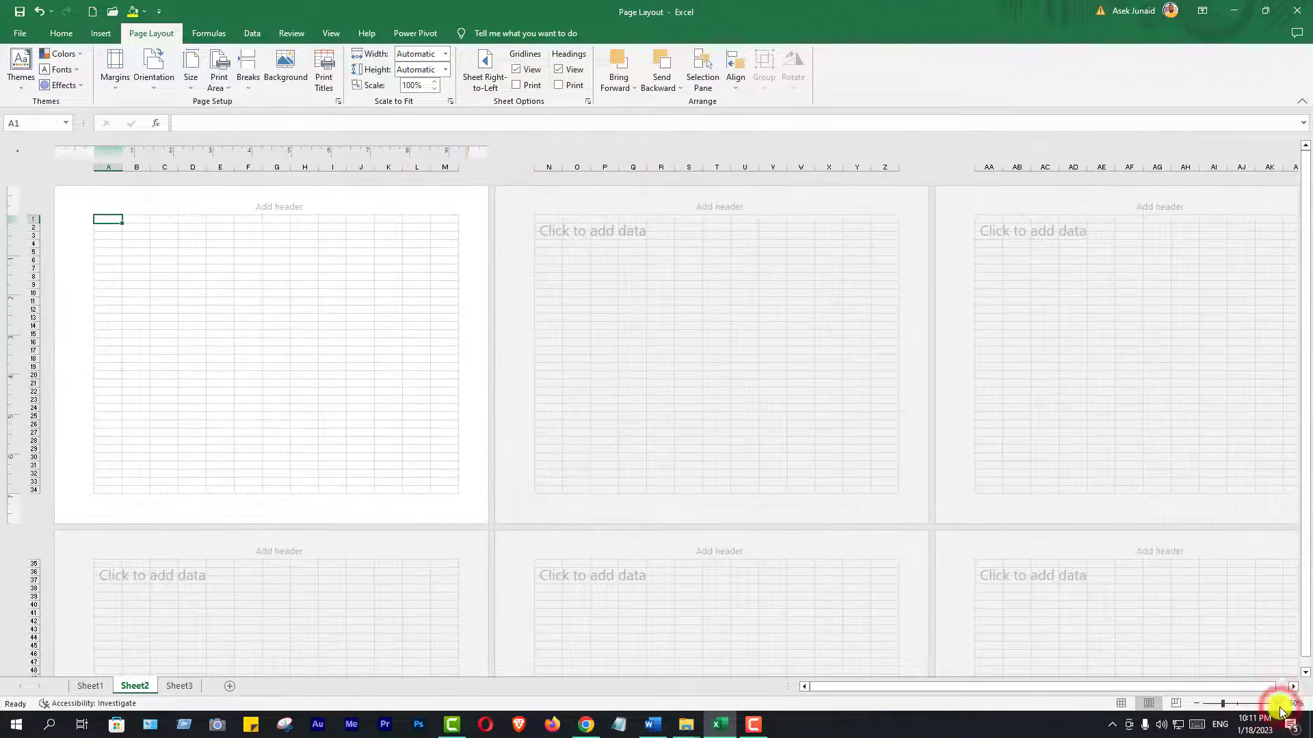
click(685, 339)
click(1062, 340)
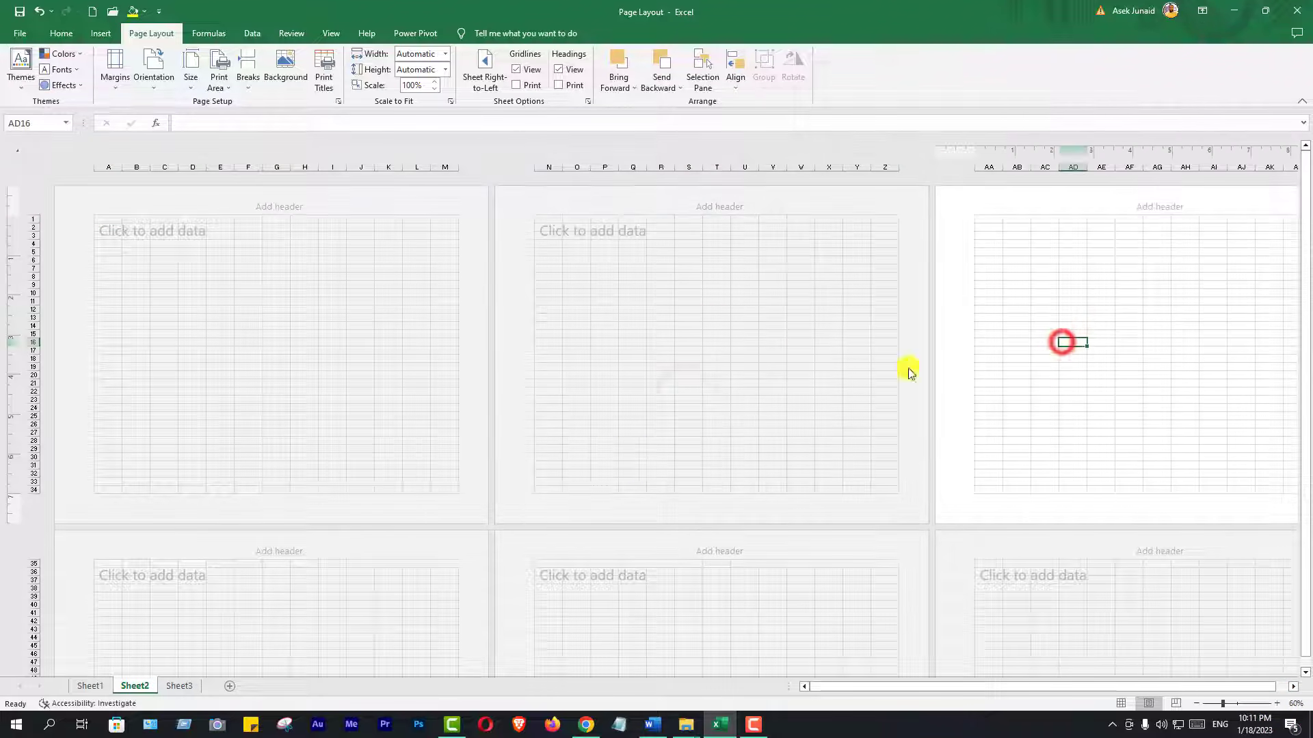
click(344, 613)
click(309, 350)
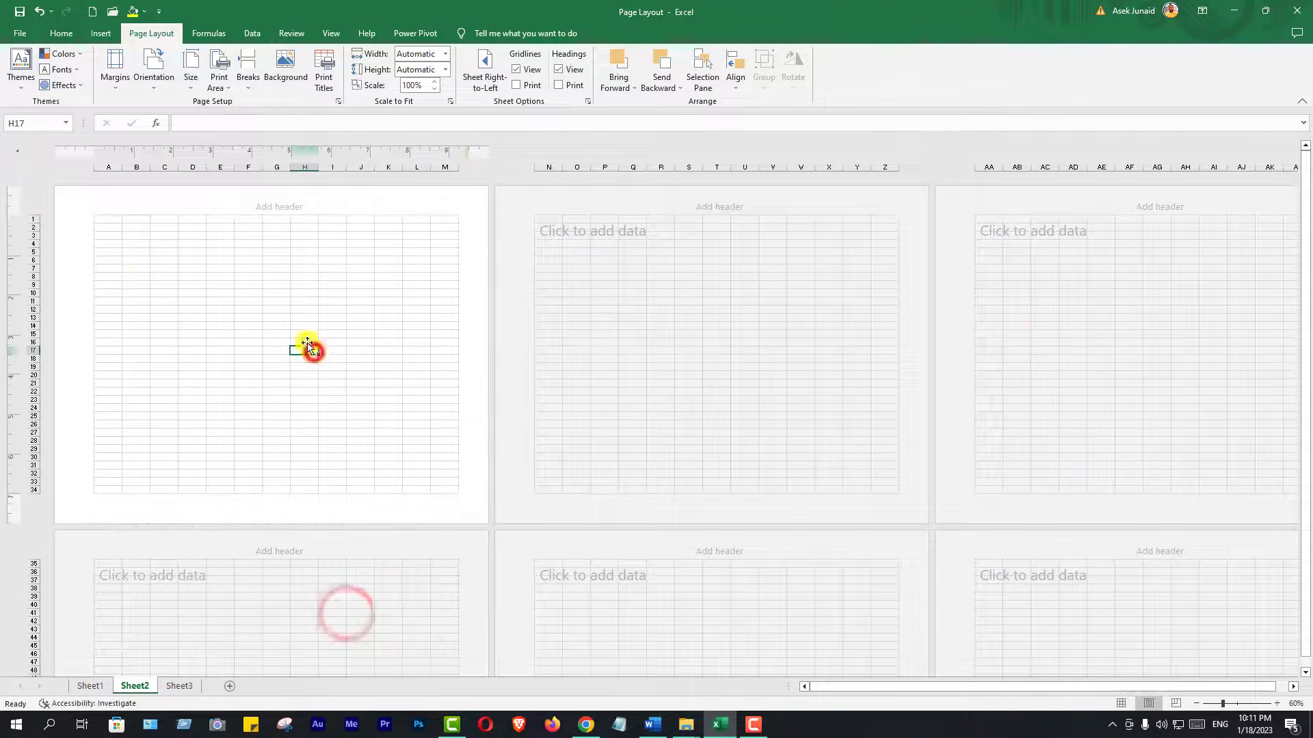
click(109, 223)
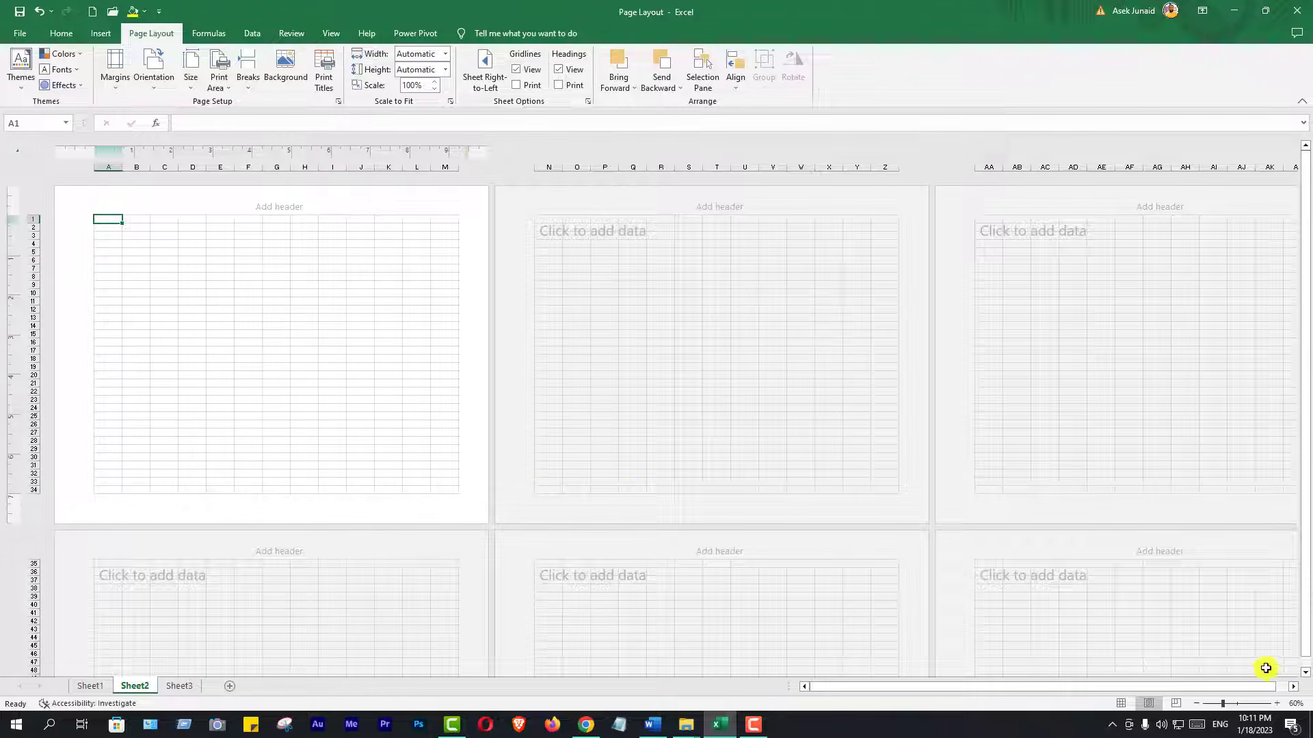
click(1275, 704)
click(1275, 704)
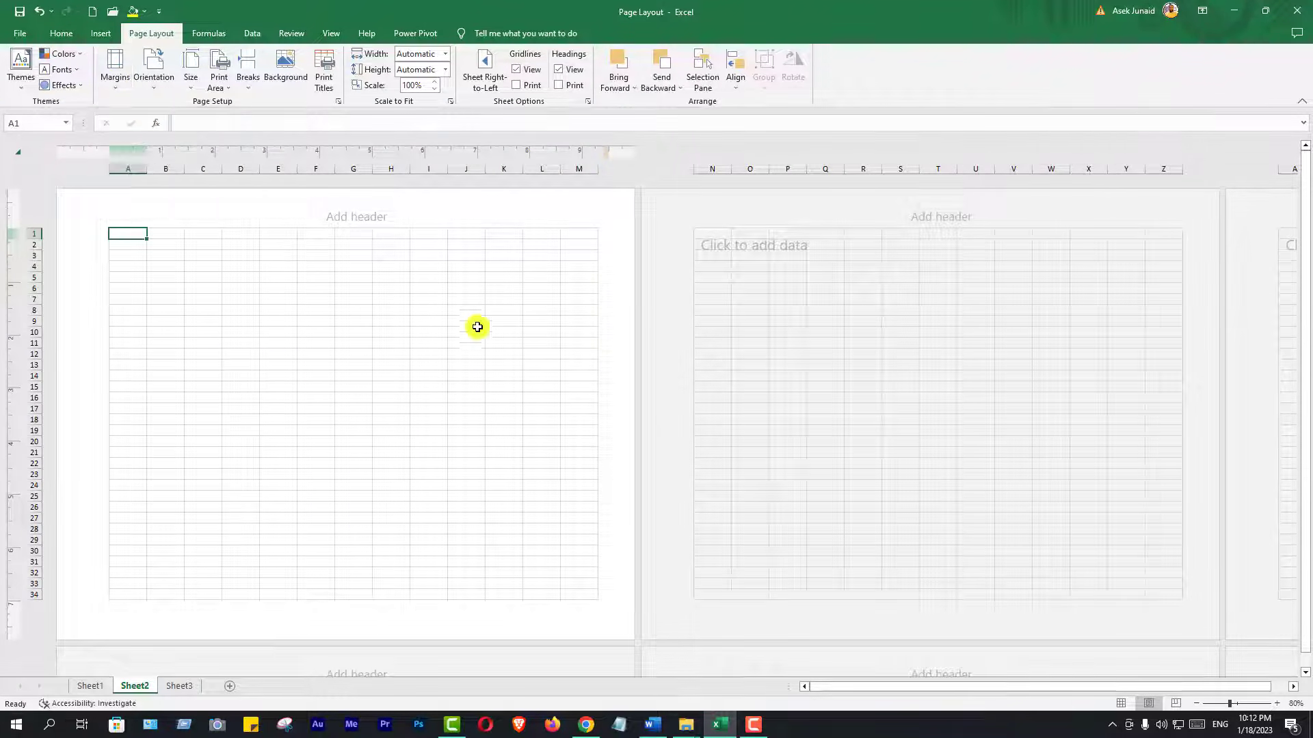
- Select the first-page cells and apply Narrow margins, after briefly trying Normal
mouse_move(119, 234)
mouse_down()
mouse_move(566, 564)
mouse_move(582, 597)
mouse_up()
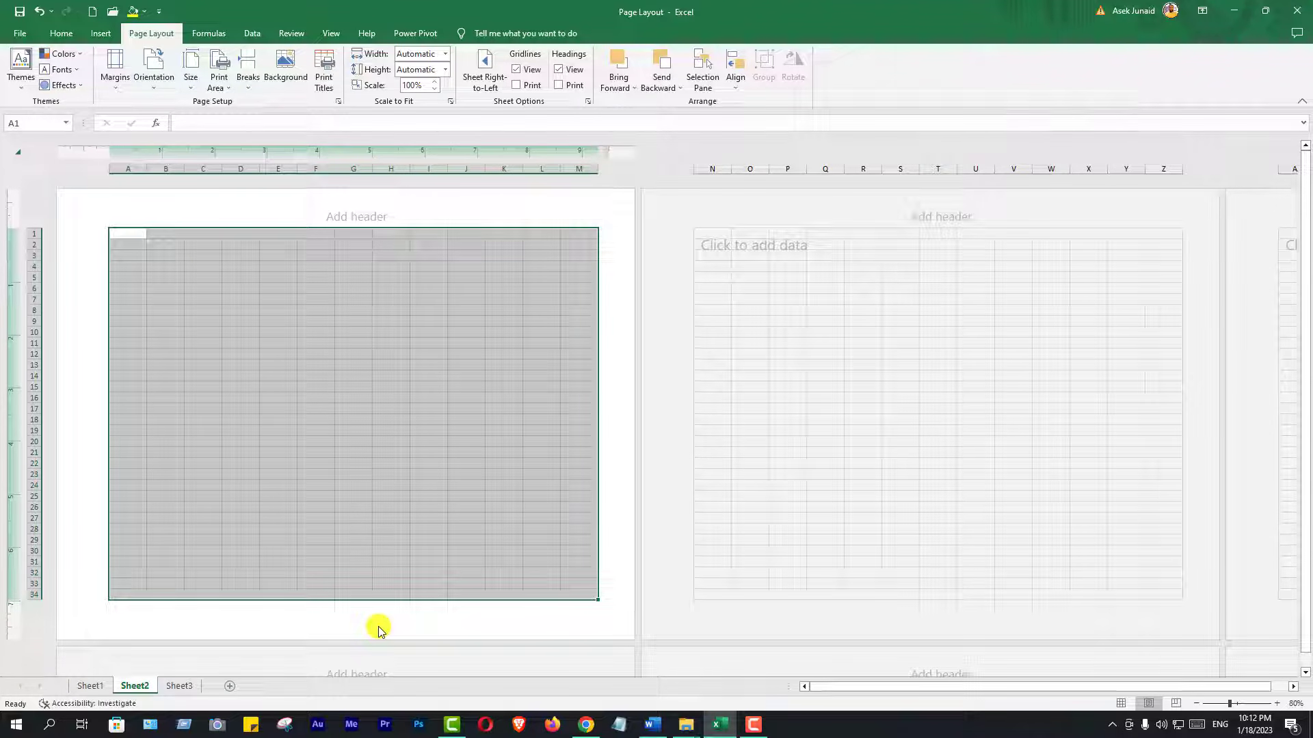
click(116, 94)
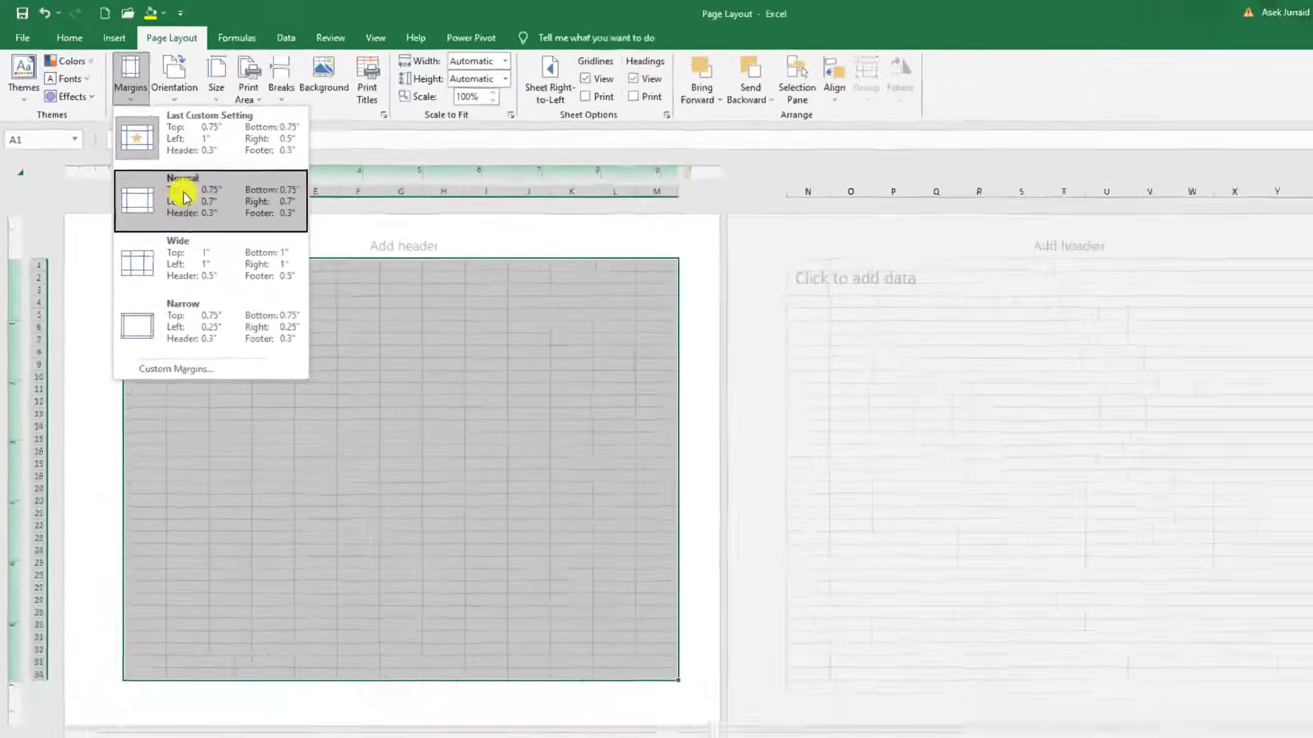
click(259, 275)
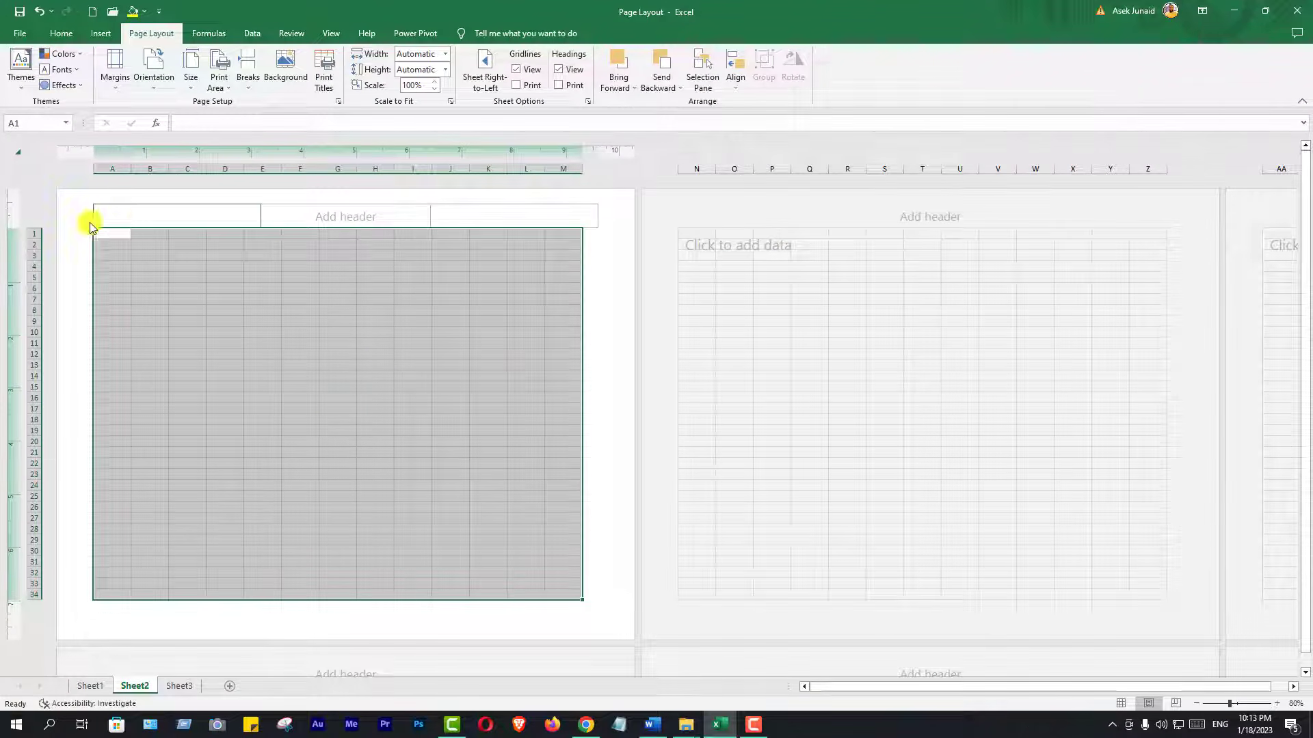
click(112, 88)
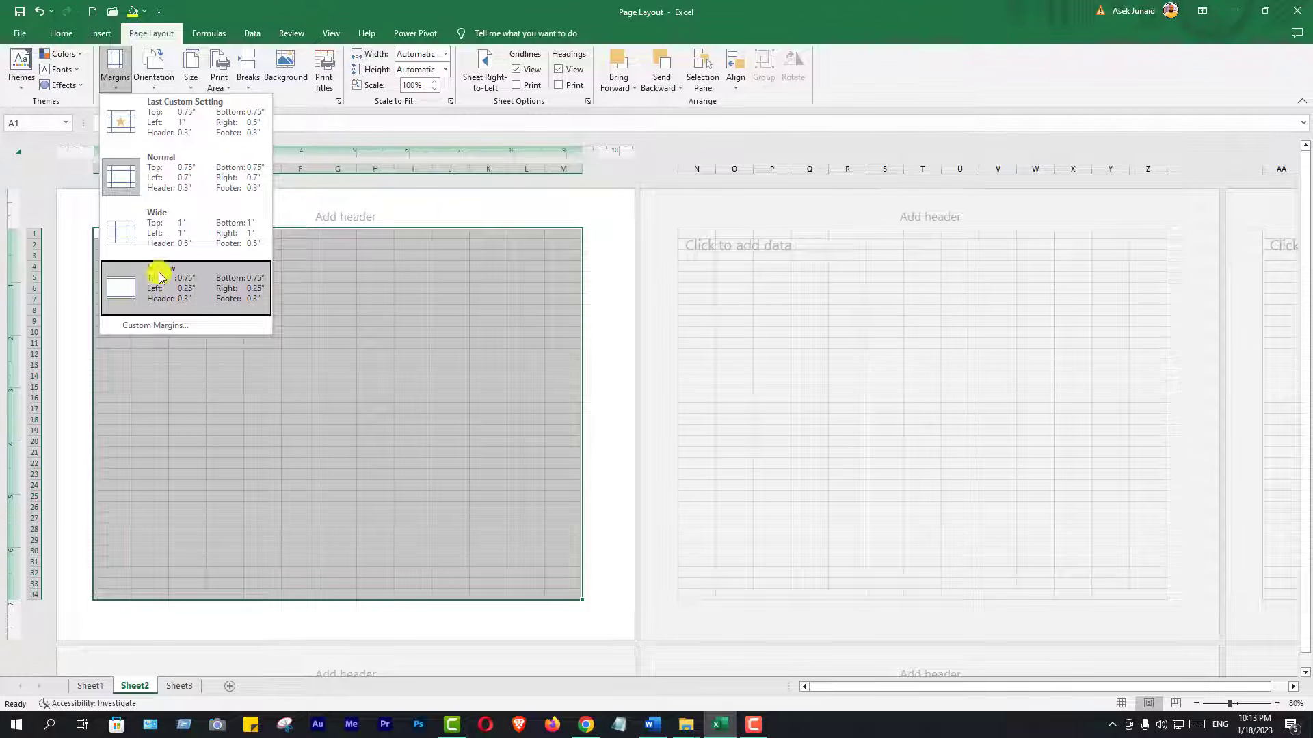
click(171, 280)
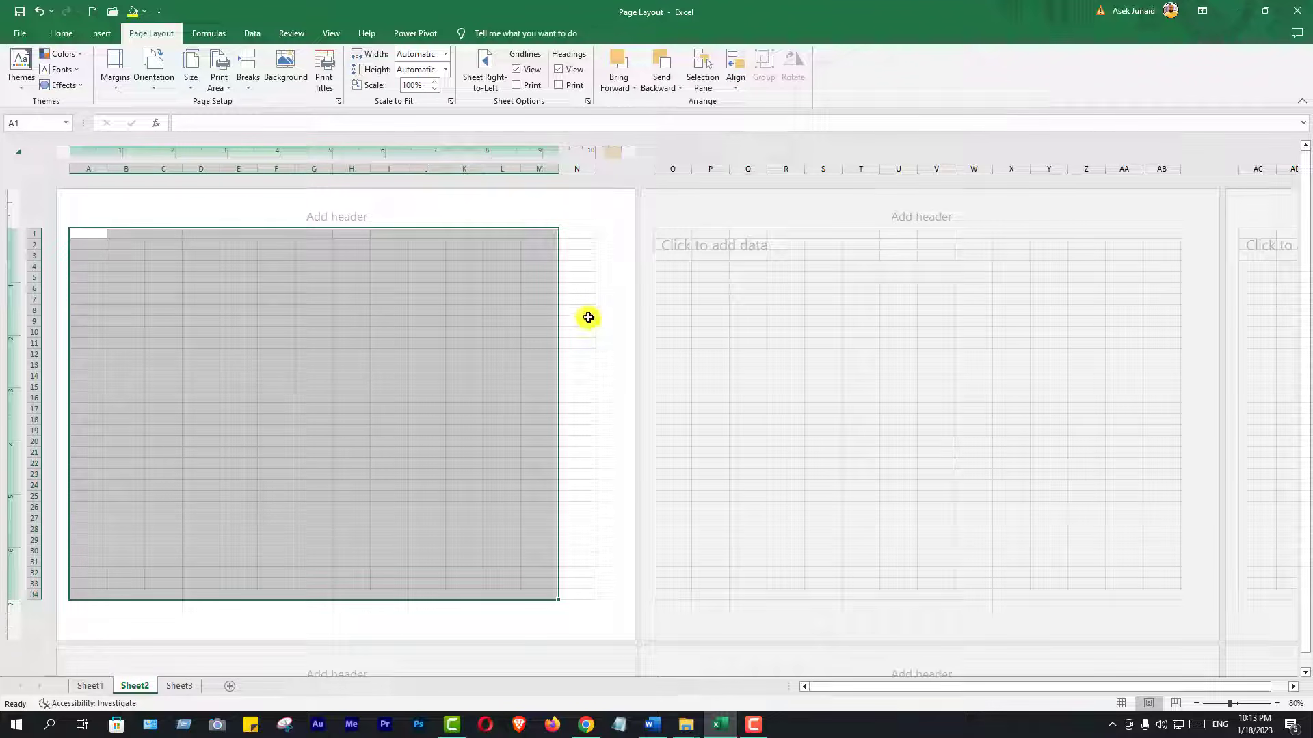
- Clear the selection and select cells A1 through N34 on Sheet2
click(505, 279)
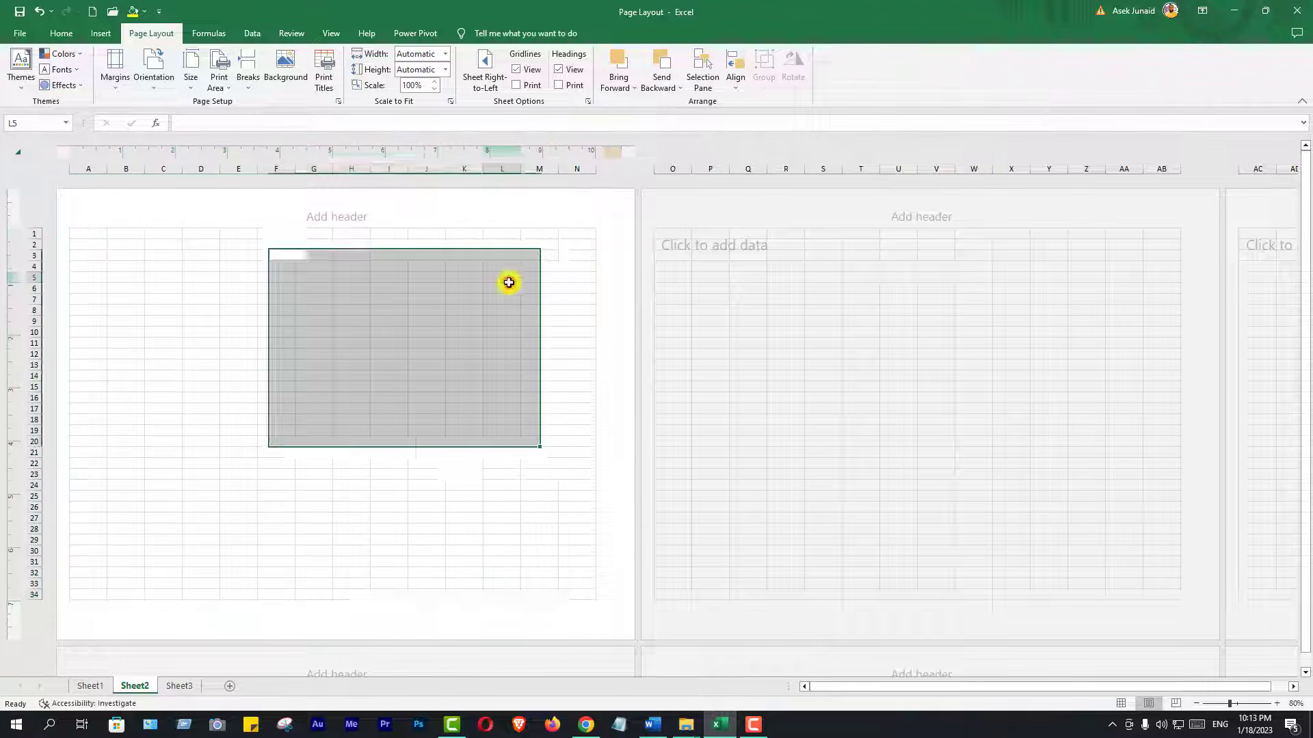
drag(87, 234, 586, 602)
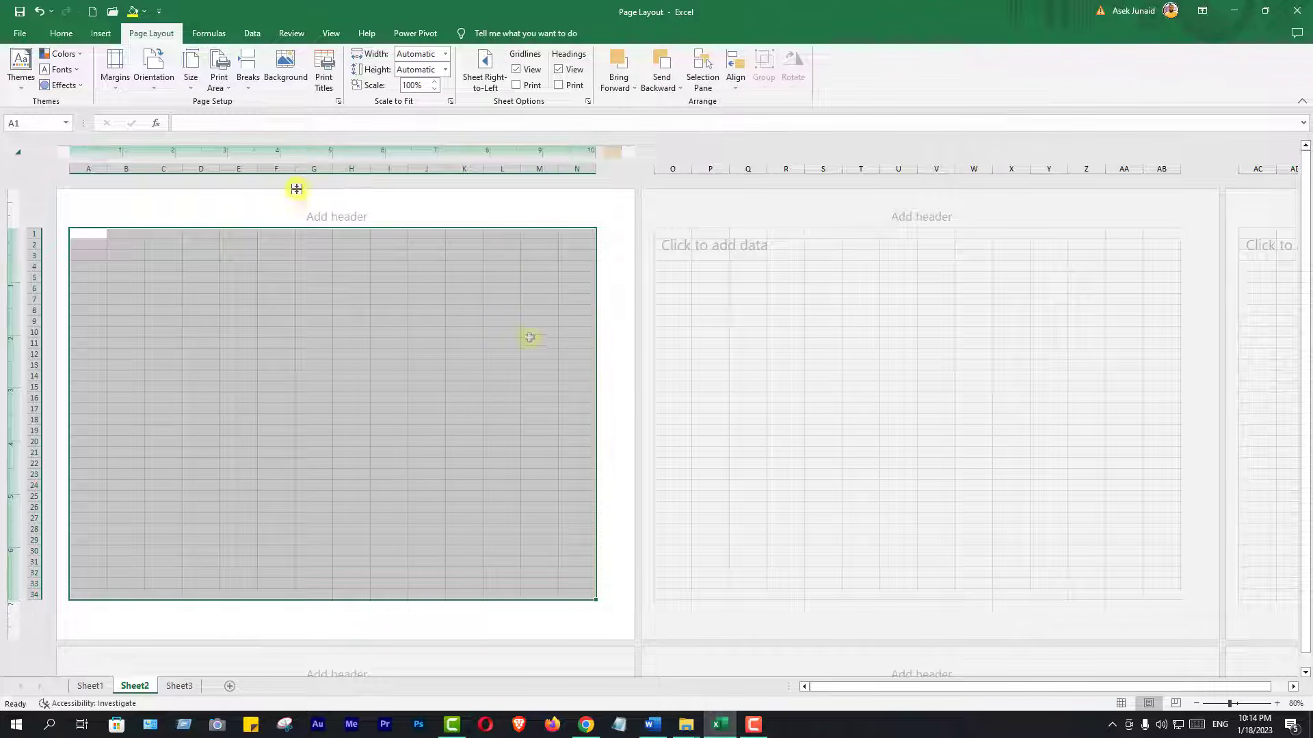
- Change Sheet2's margins to the Wide preset, leaving columns A–L on page one
click(117, 86)
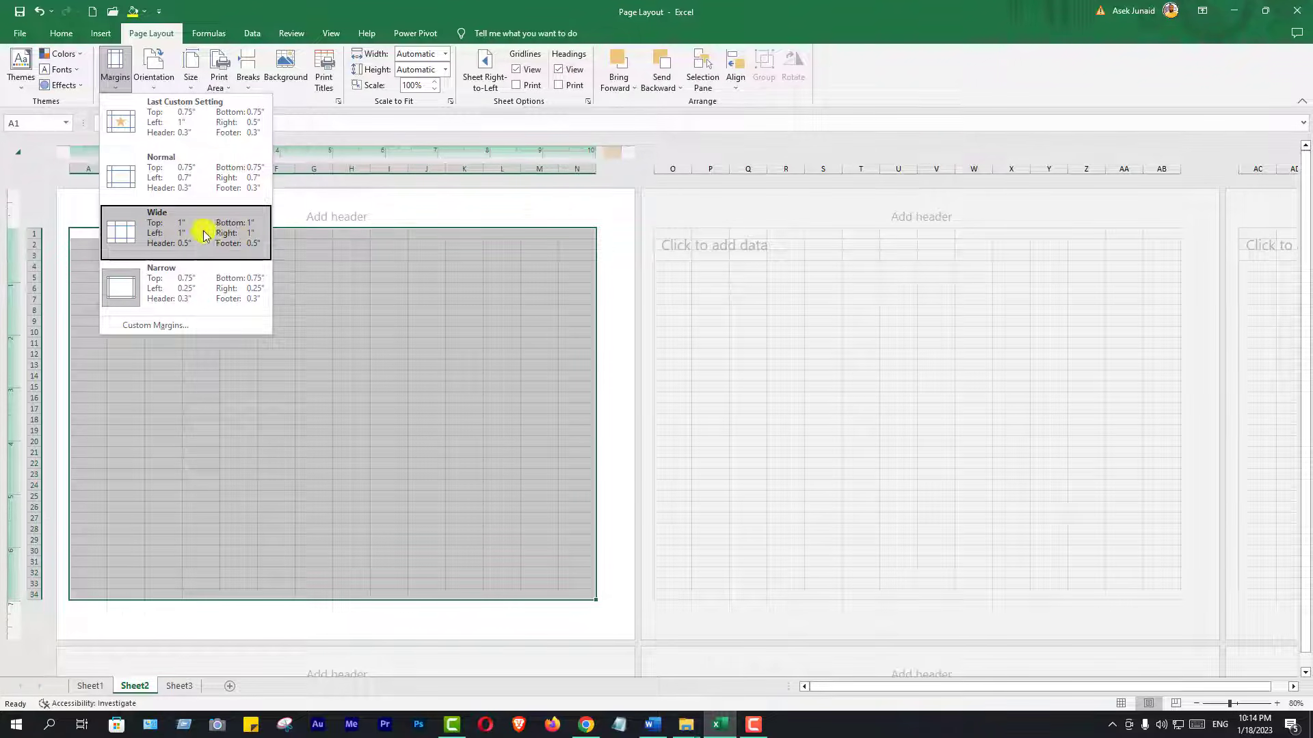
click(178, 236)
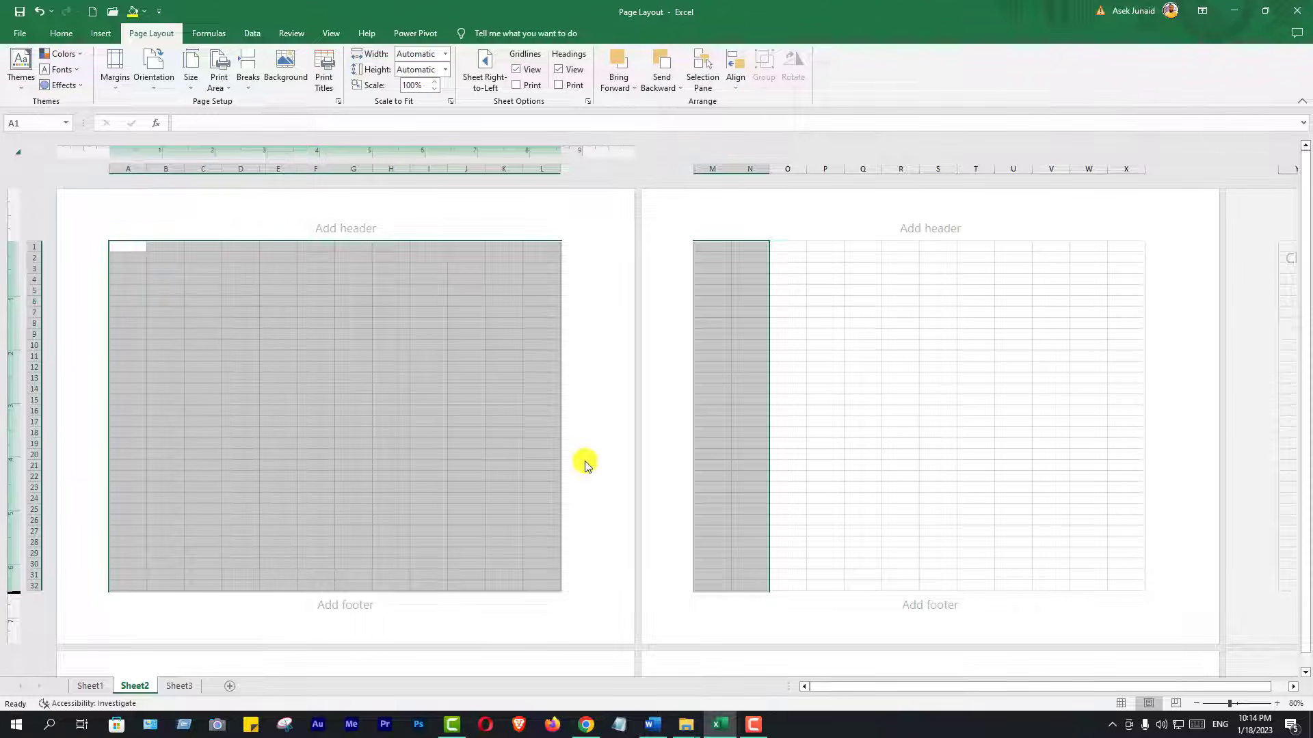
scroll(967, 499, down, 8)
scroll(969, 499, down, 3)
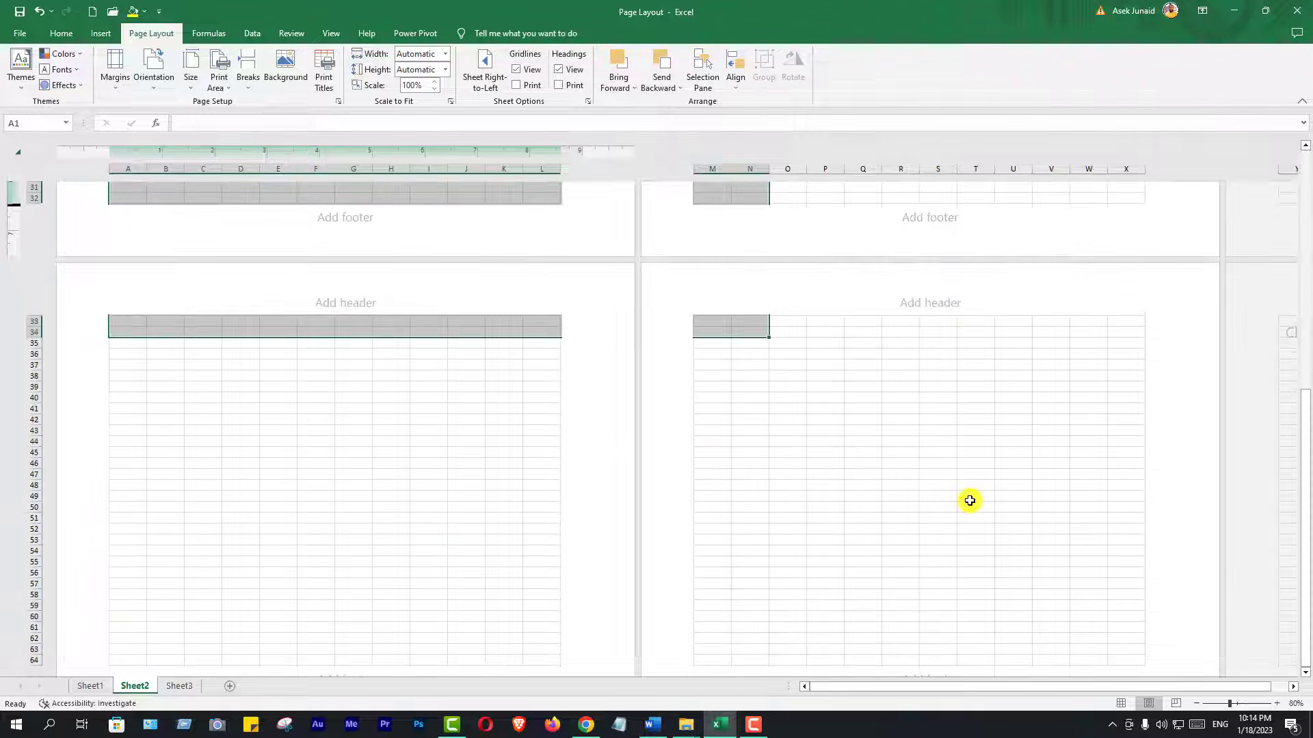
scroll(969, 501, up, 8)
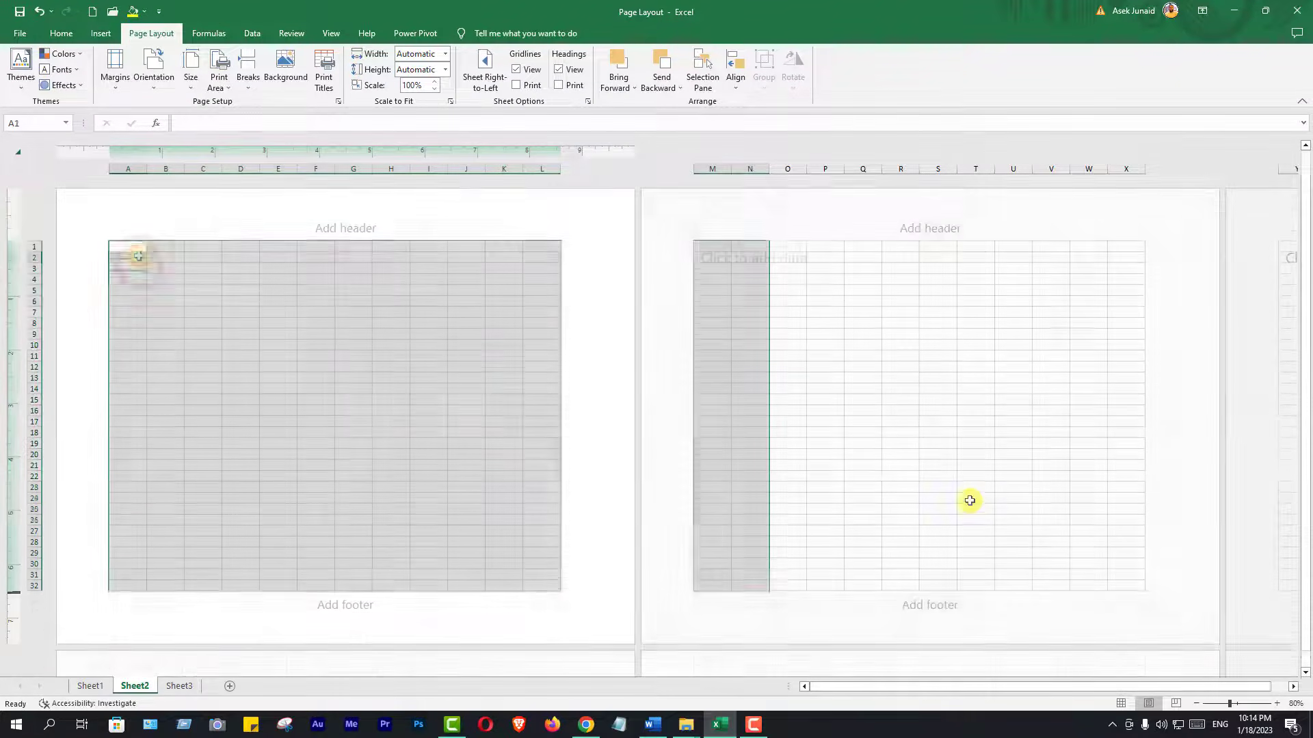
click(137, 258)
click(137, 248)
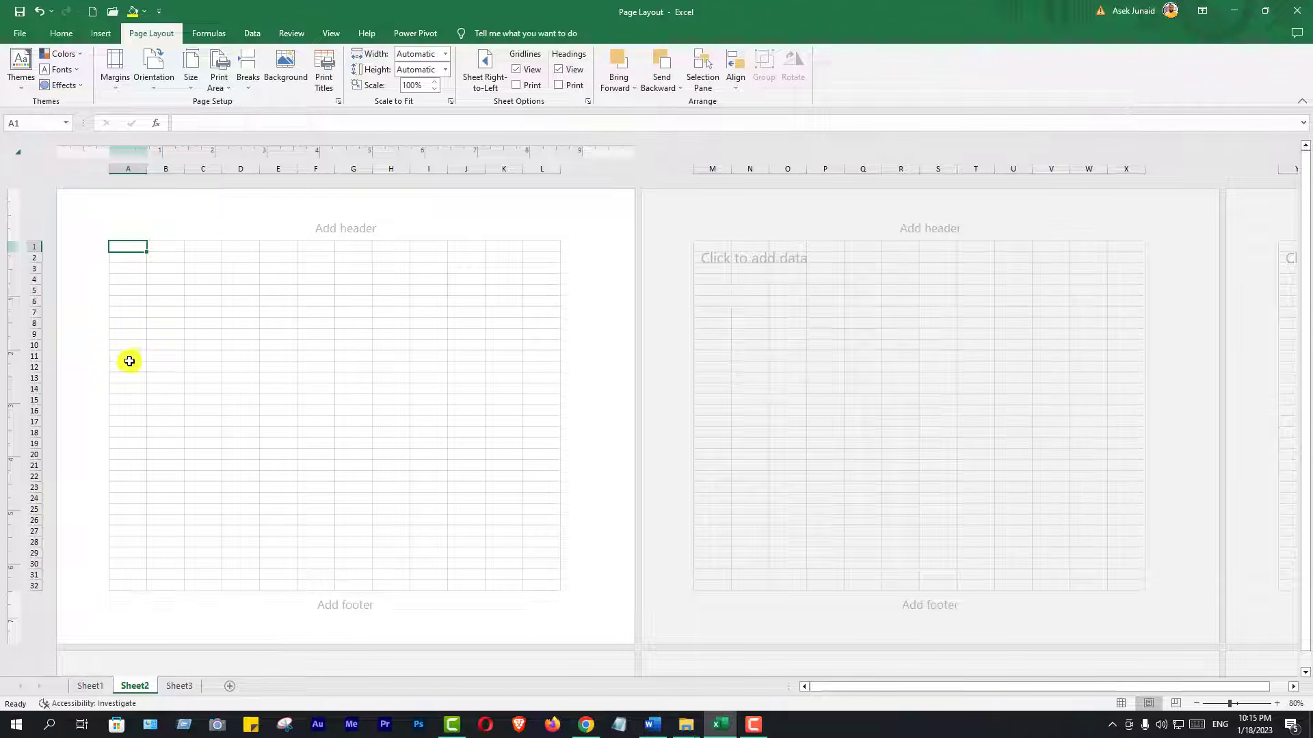
- Set custom left and right margins of 1.5 inches in Custom Margins and confirm
click(115, 72)
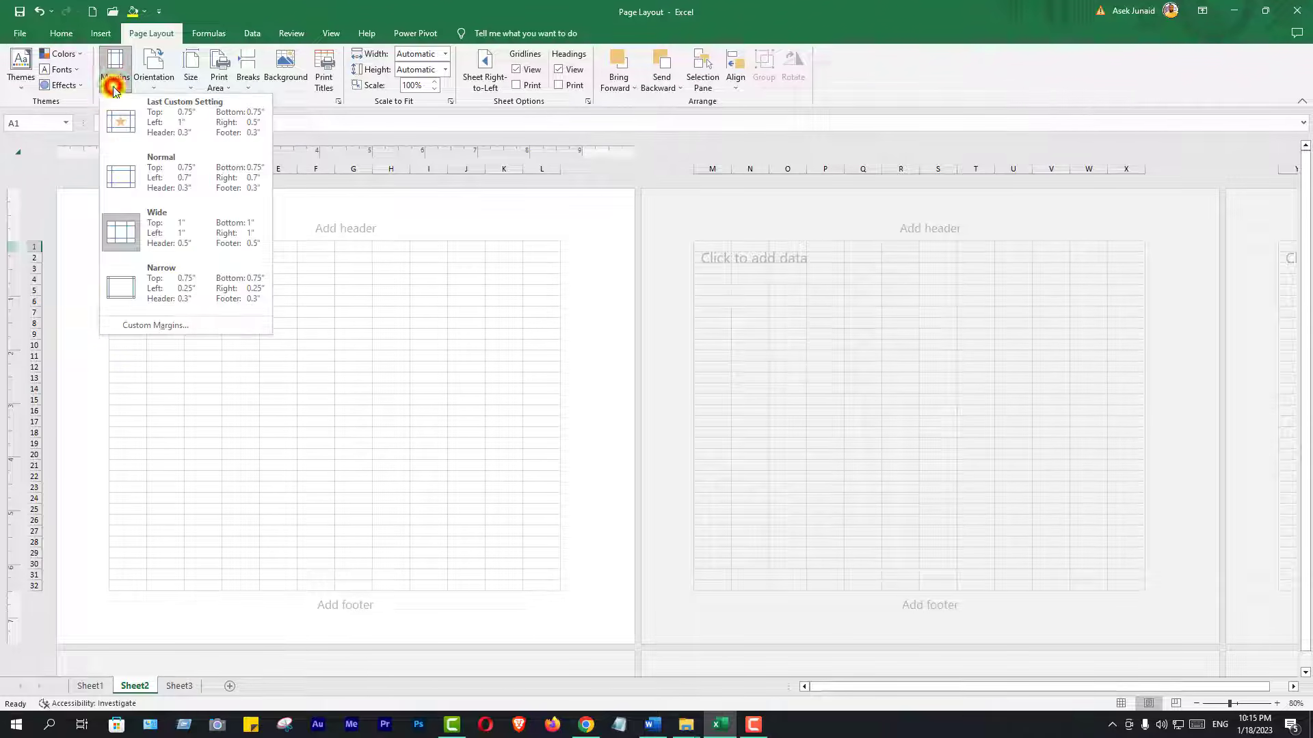
click(171, 178)
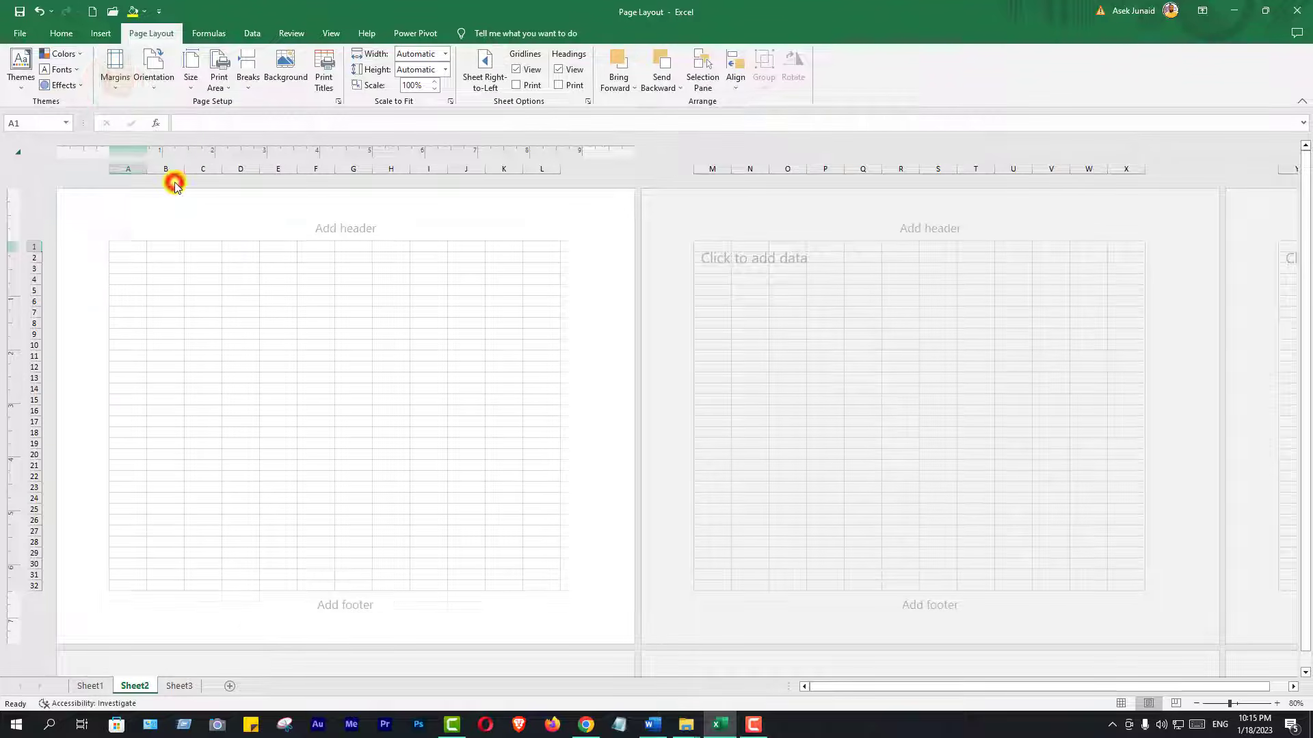
click(115, 85)
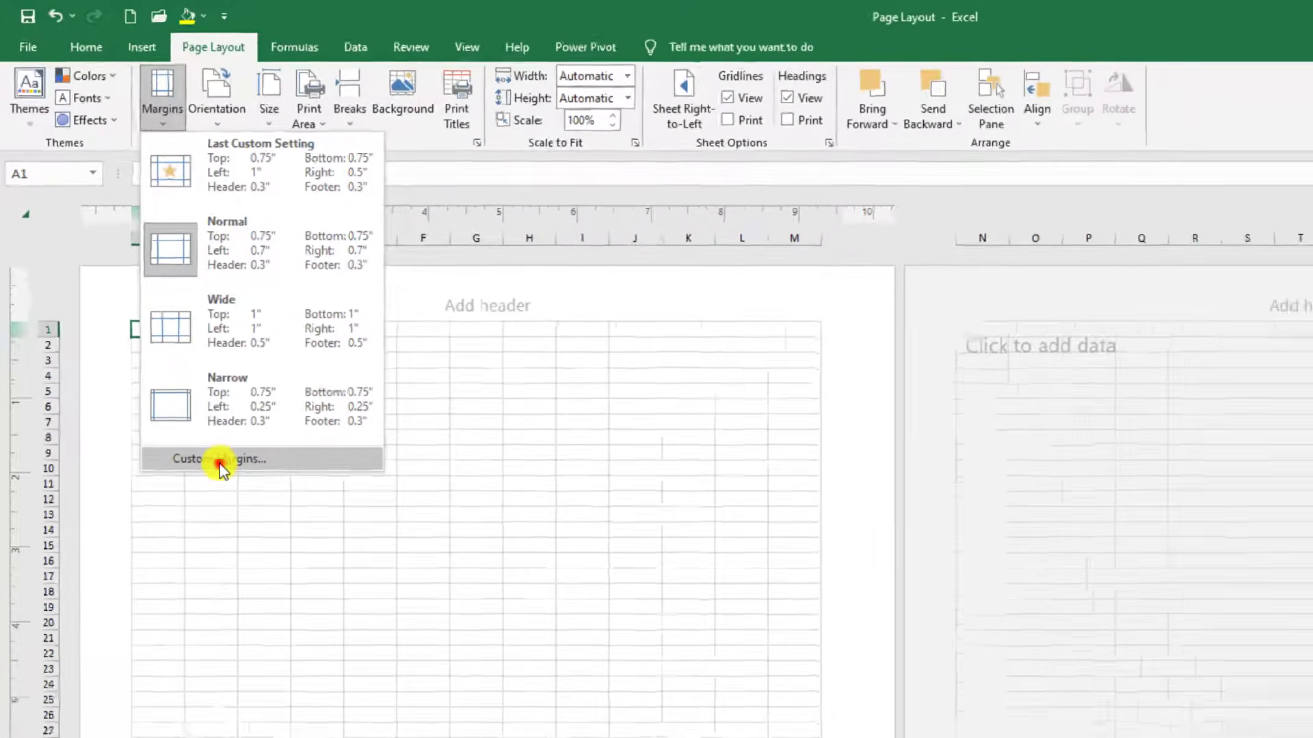
click(257, 540)
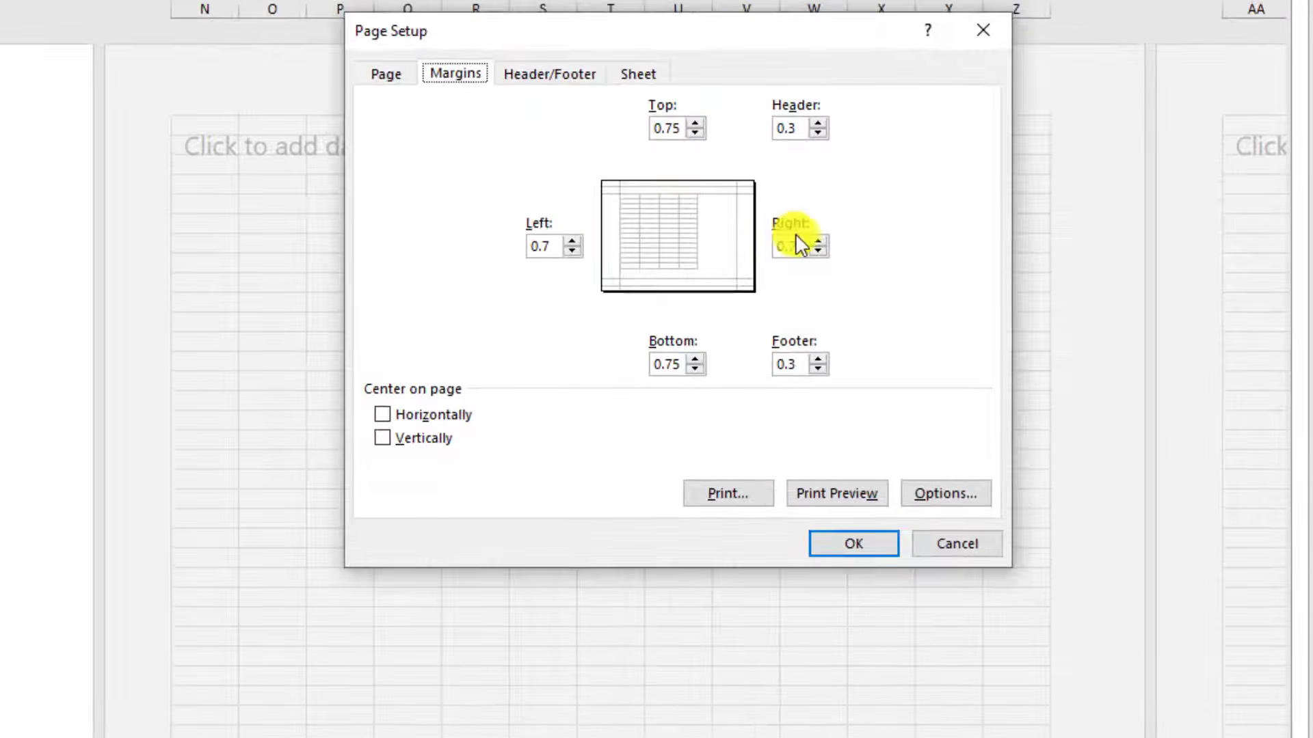
click(555, 245)
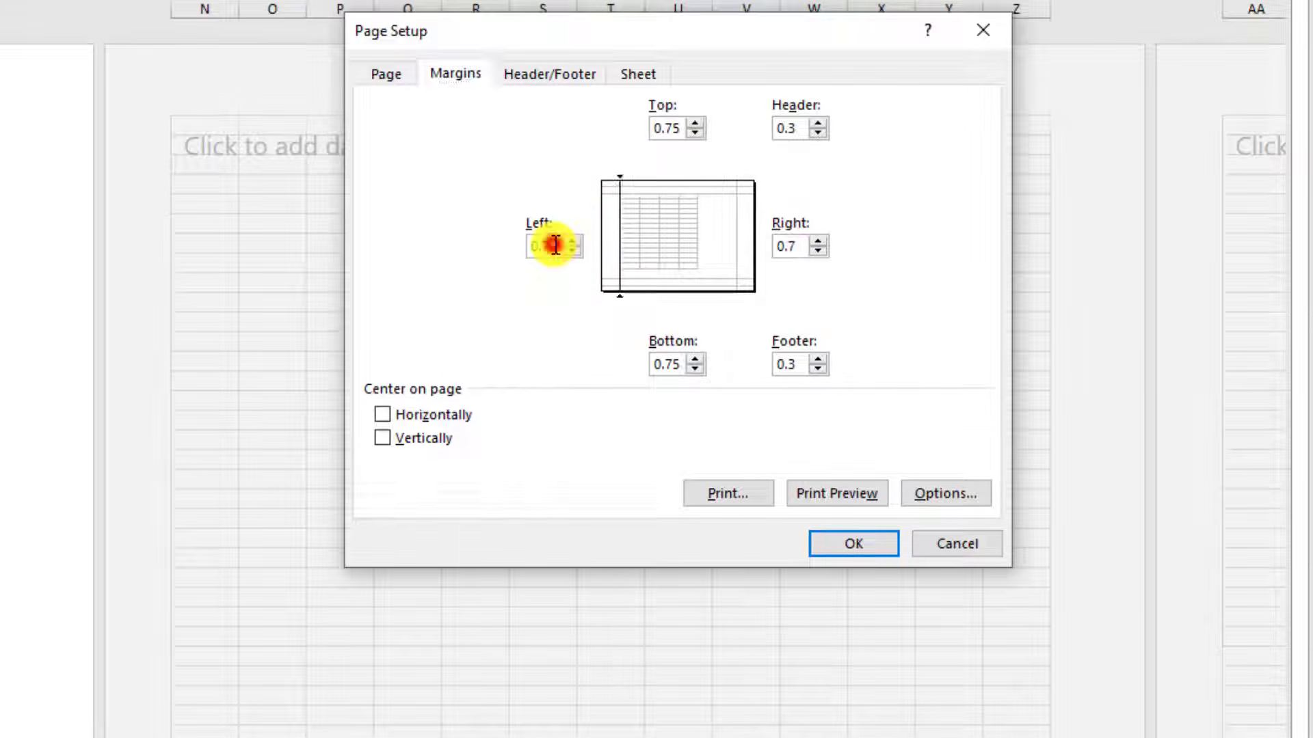
drag(554, 246, 478, 244)
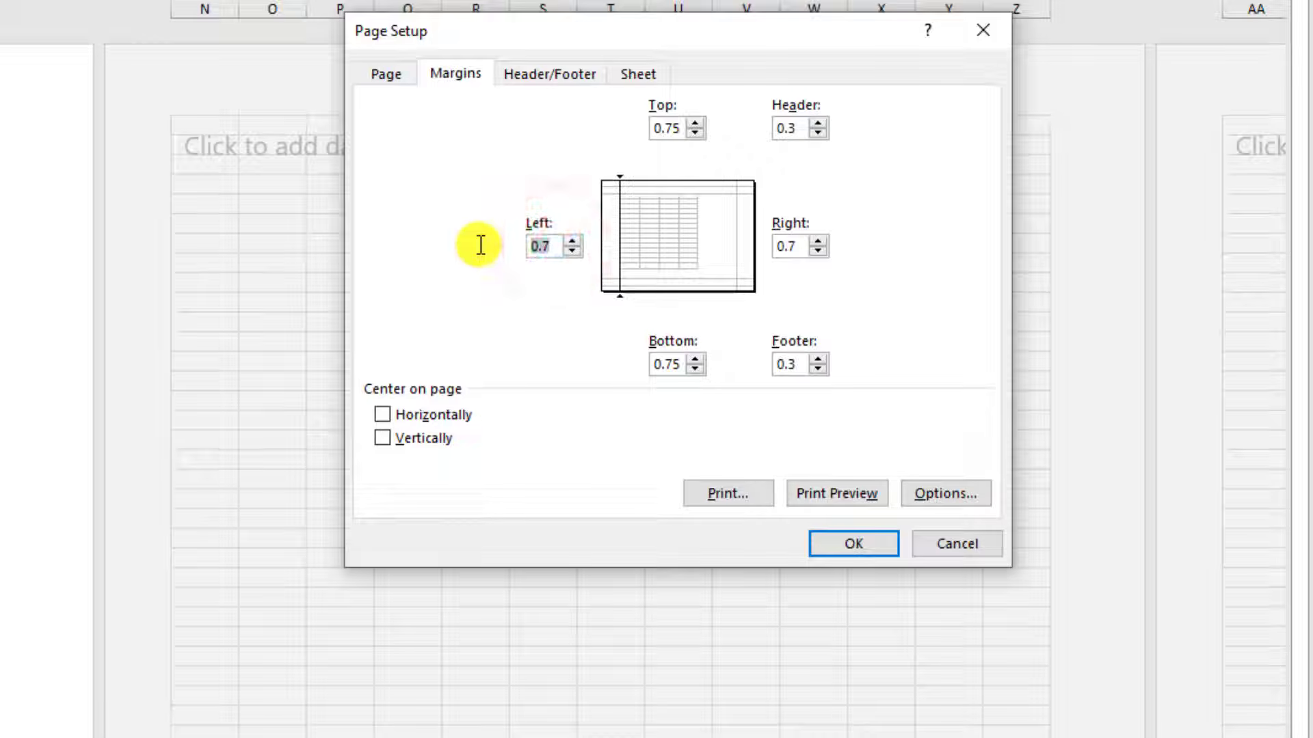
text(1.5)
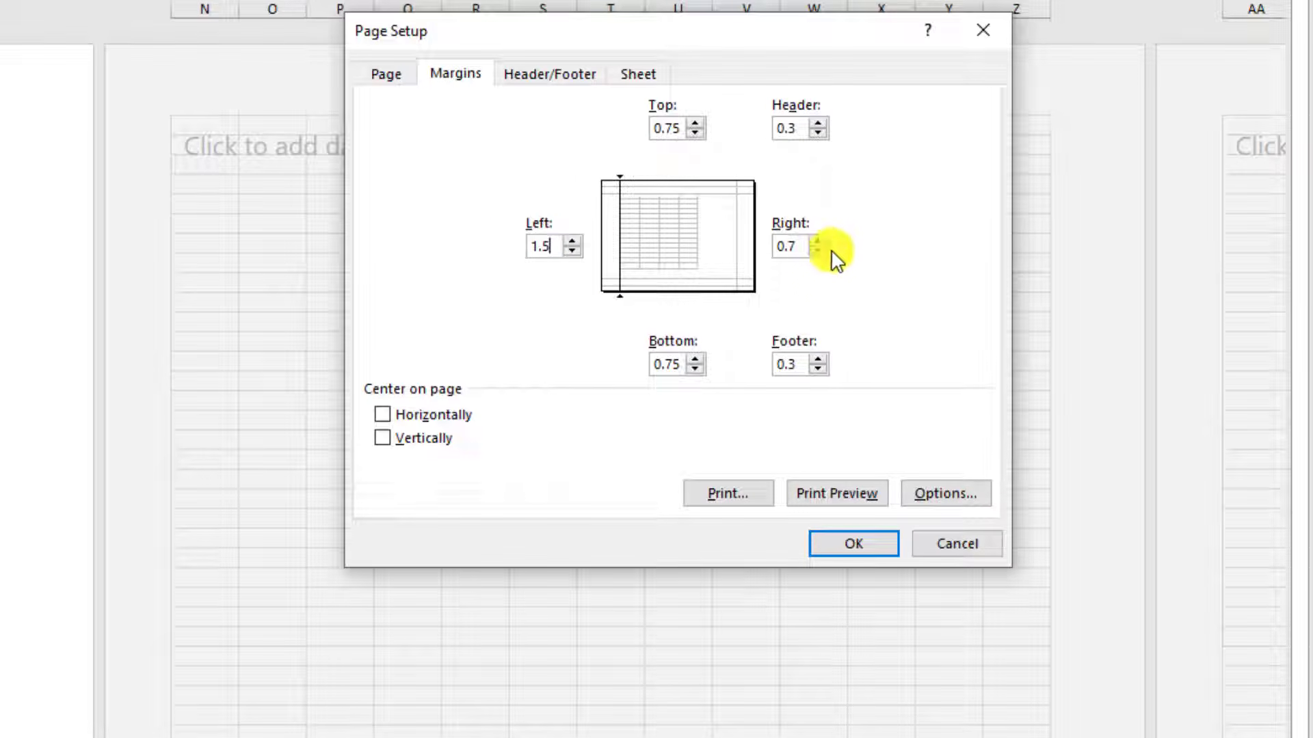
drag(795, 244, 735, 241)
text(1.0)
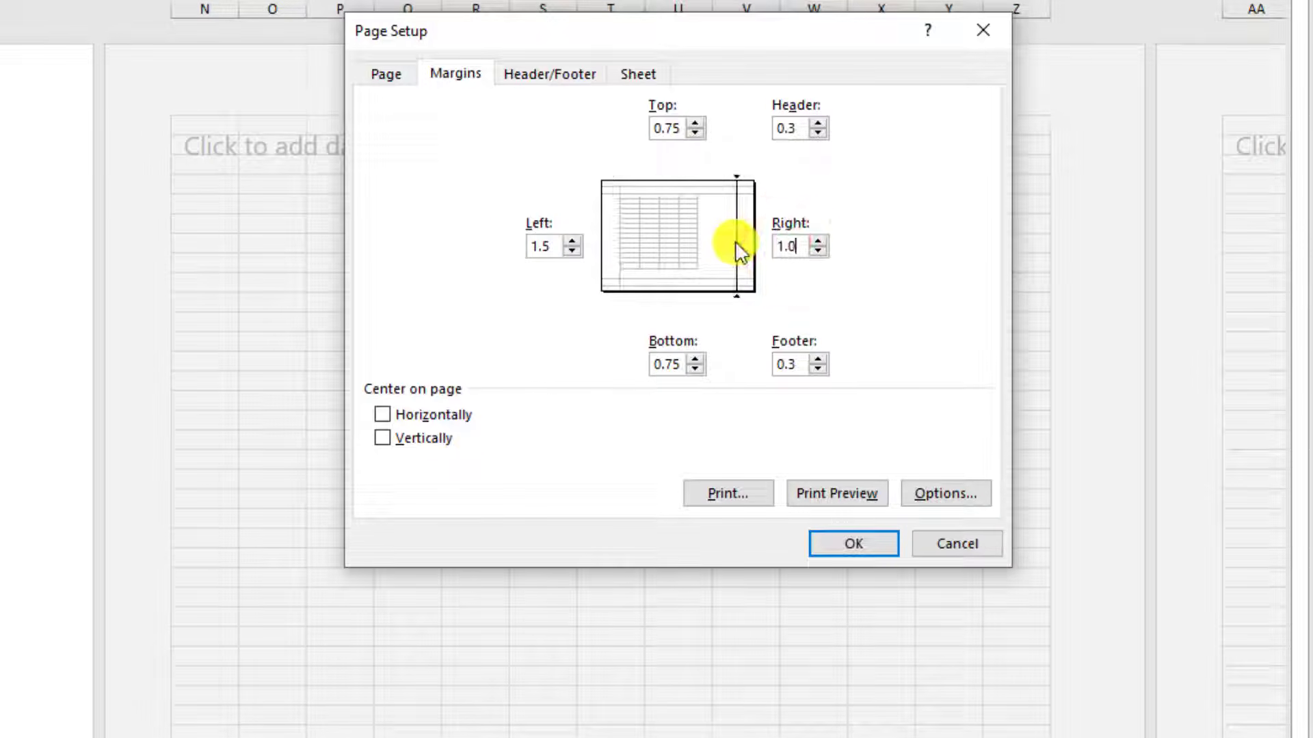
text(5)
key(BackSpace)
key(BackSpace)
text(5)
click(673, 128)
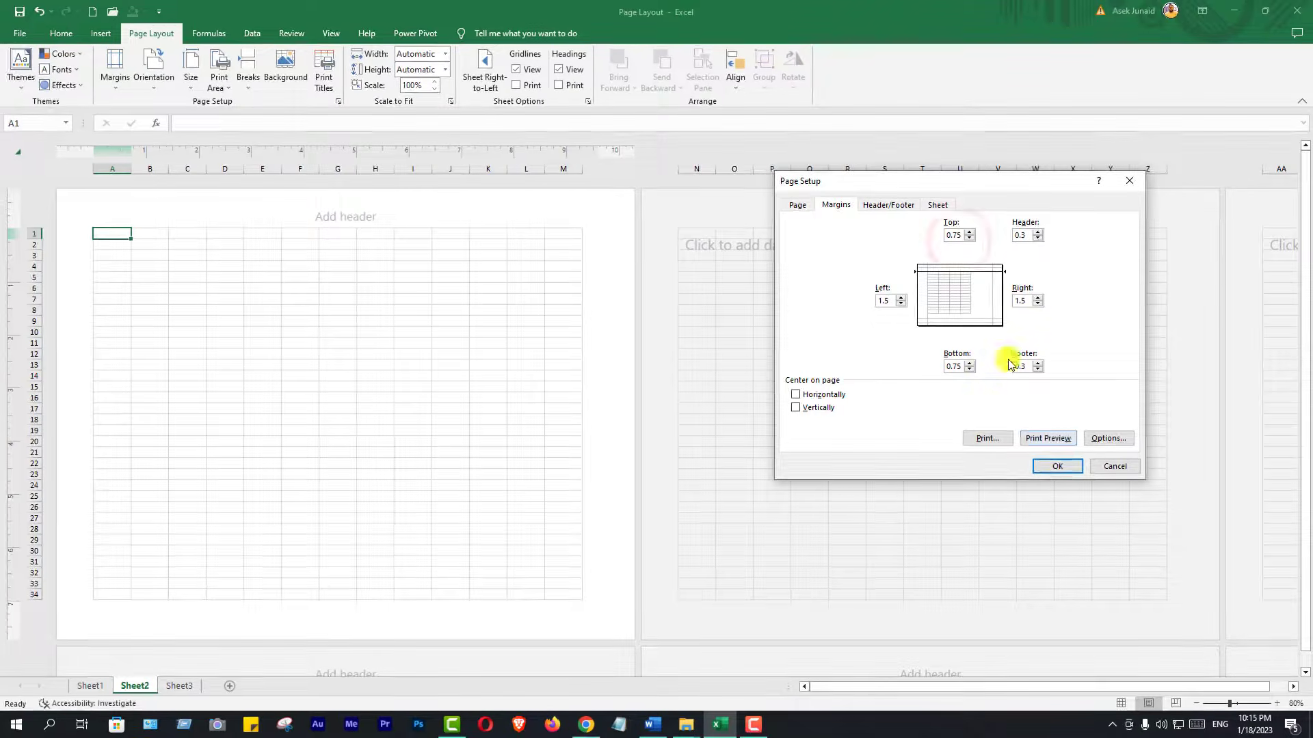
click(1053, 465)
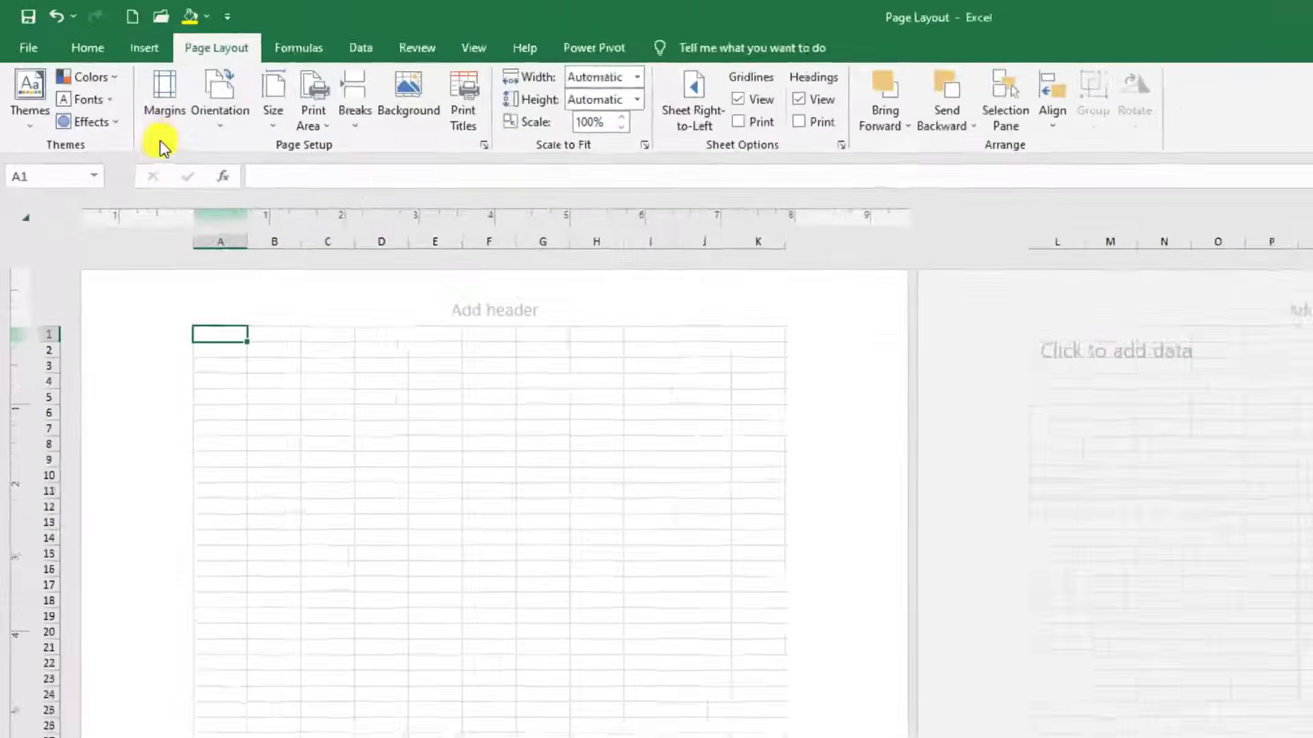
- Reapply Normal margins and review the pages, with columns A–I on page one
click(113, 89)
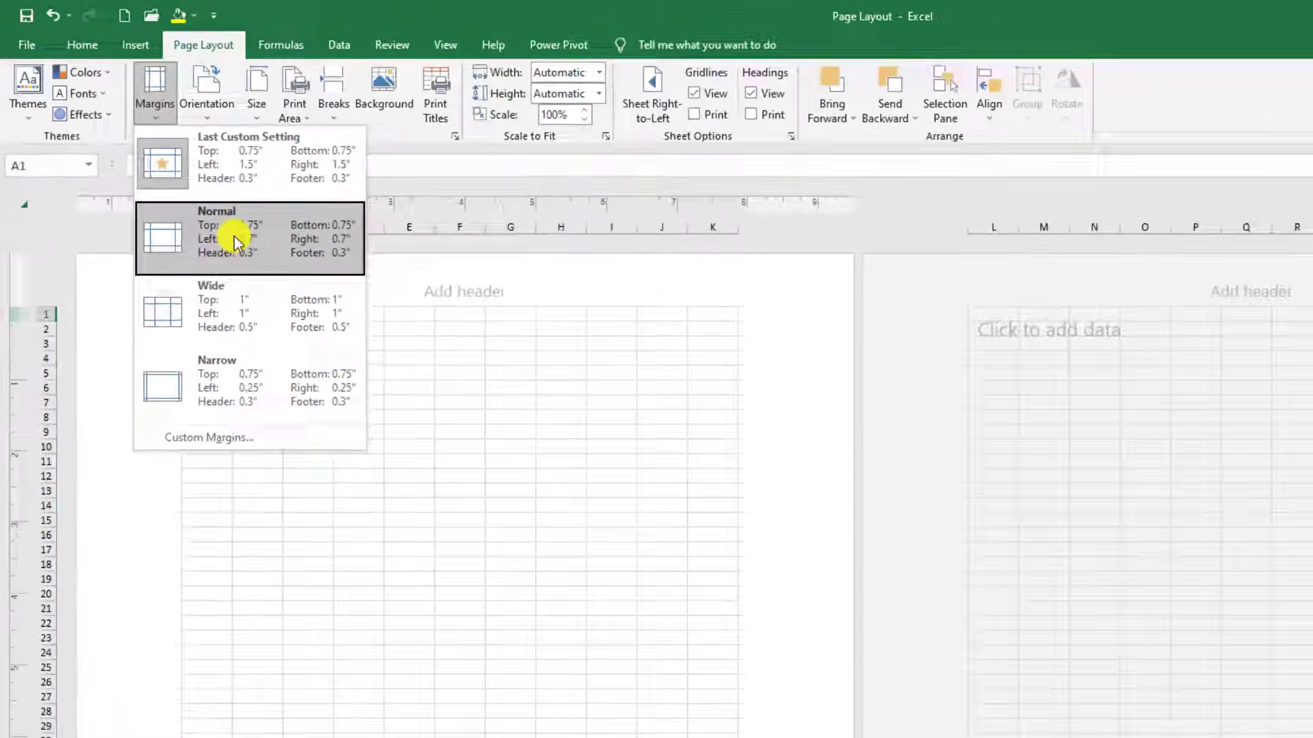
click(233, 242)
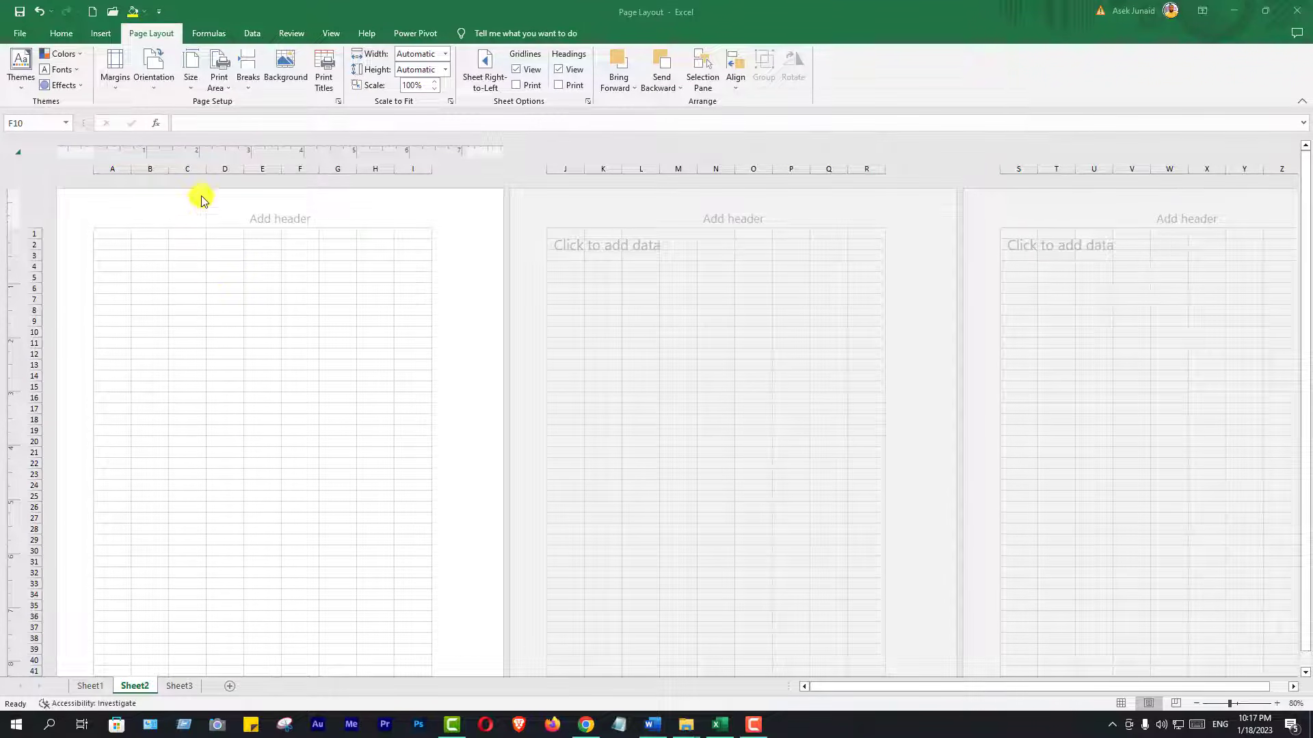
scroll(261, 378, down, 5)
scroll(264, 380, up, 3)
scroll(264, 379, up, 3)
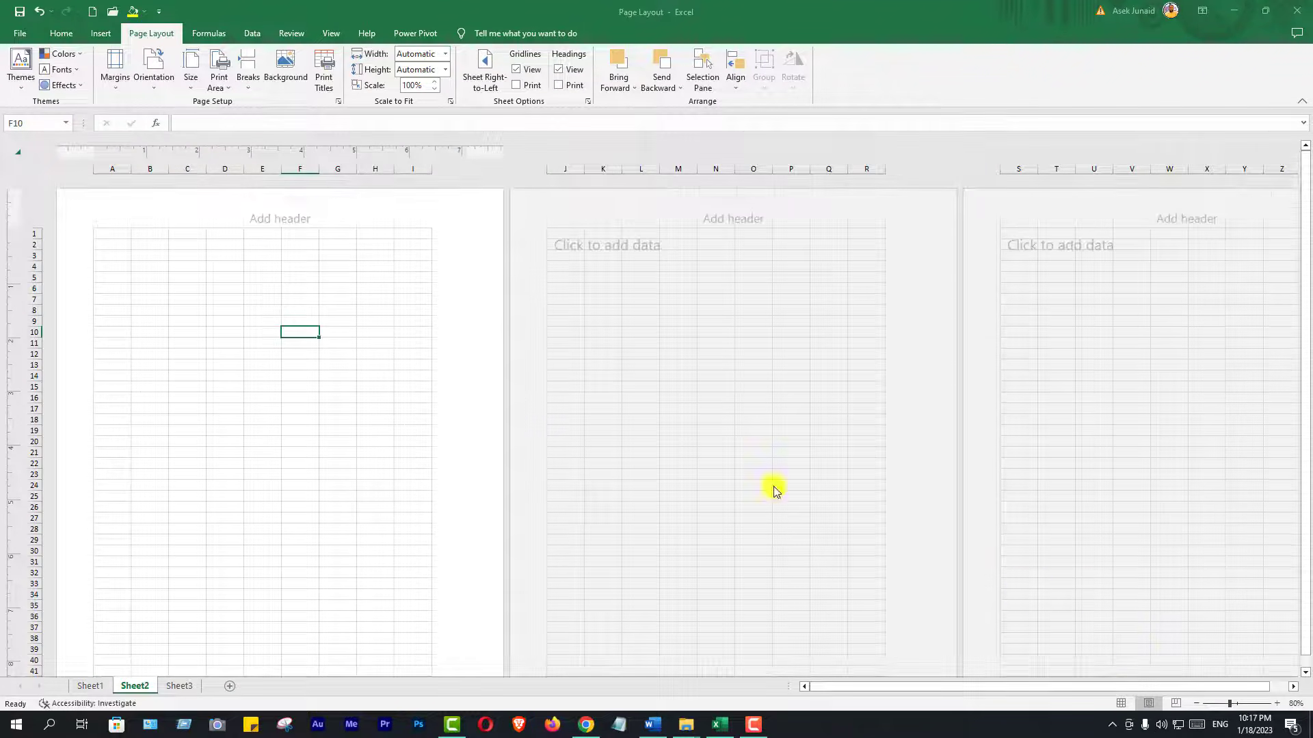
click(1195, 703)
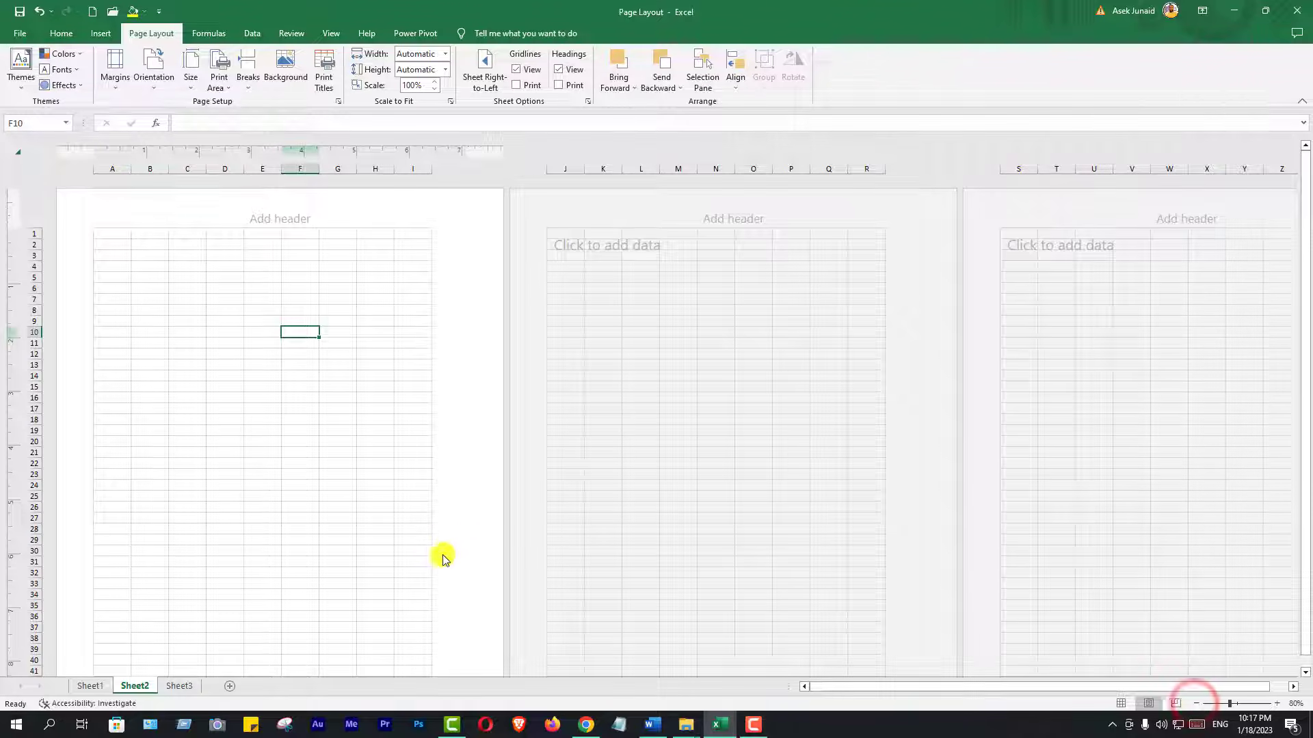
scroll(444, 539, down, 2)
scroll(445, 538, up, 2)
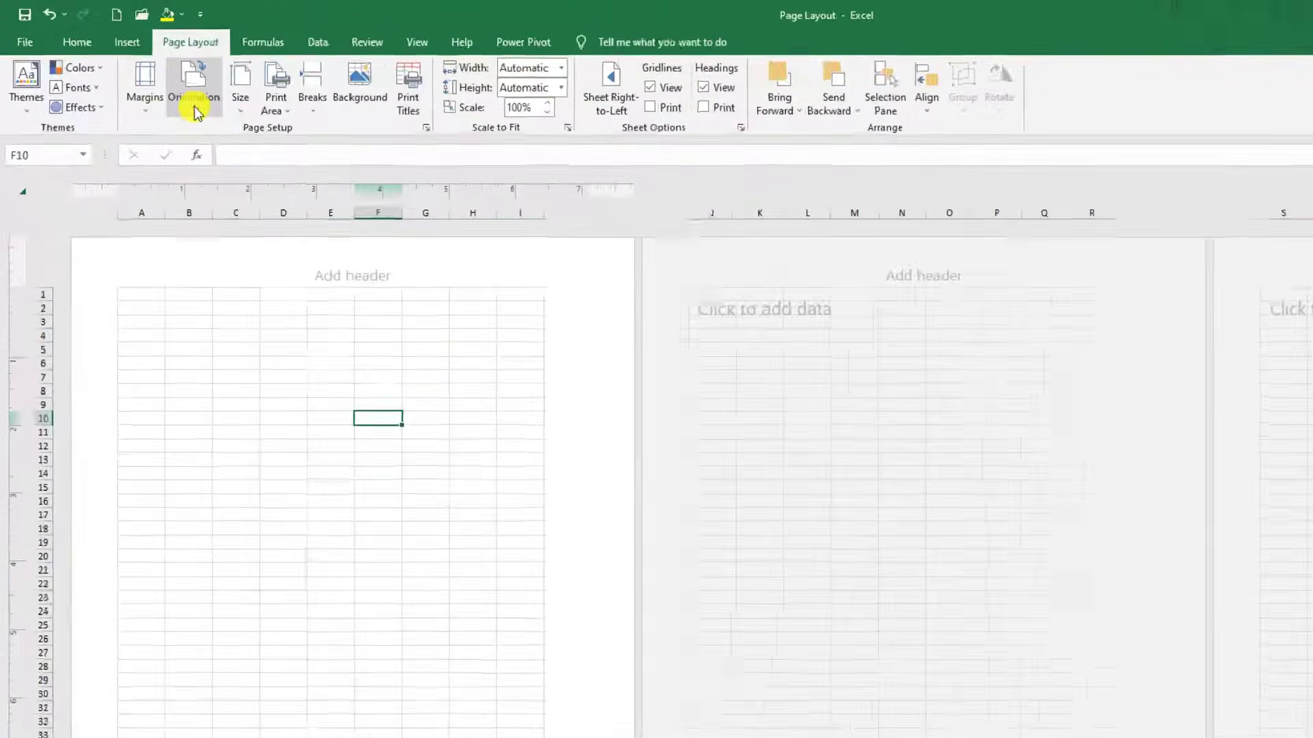
- Try landscape, then set Sheet2's pages to portrait orientation
click(153, 82)
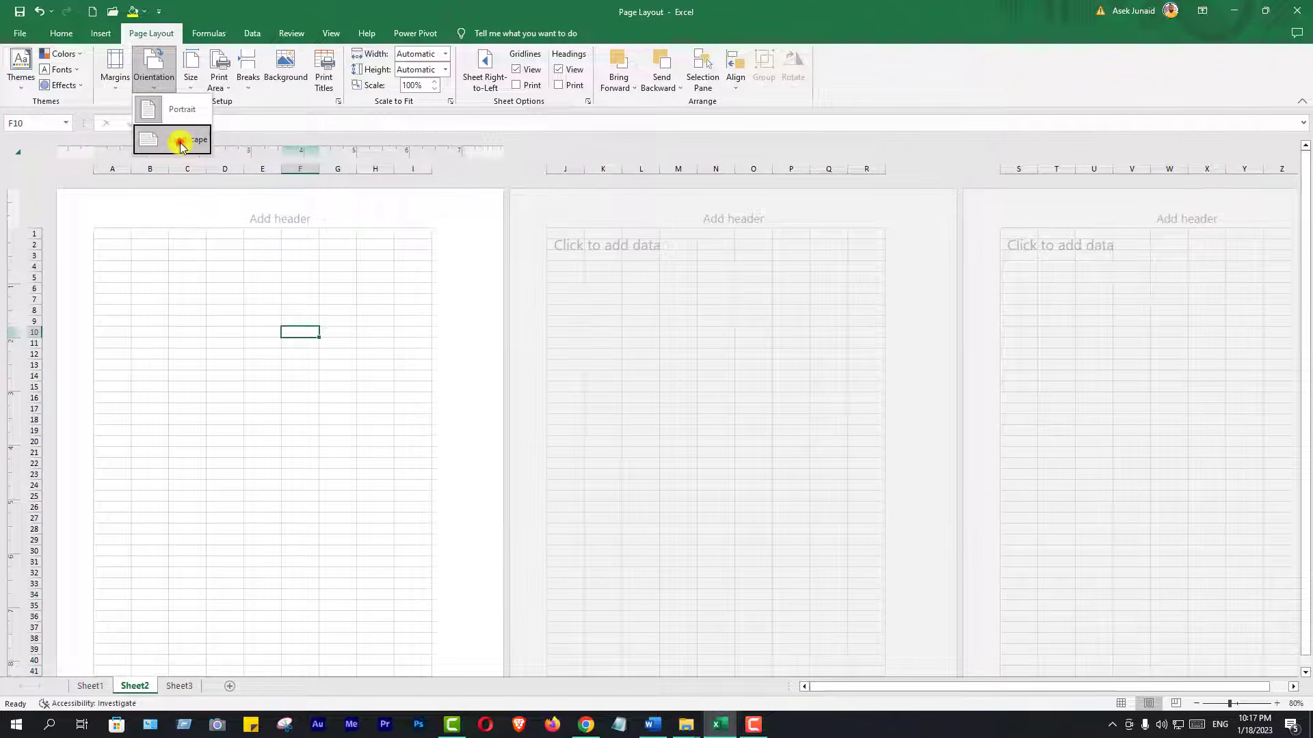
click(180, 147)
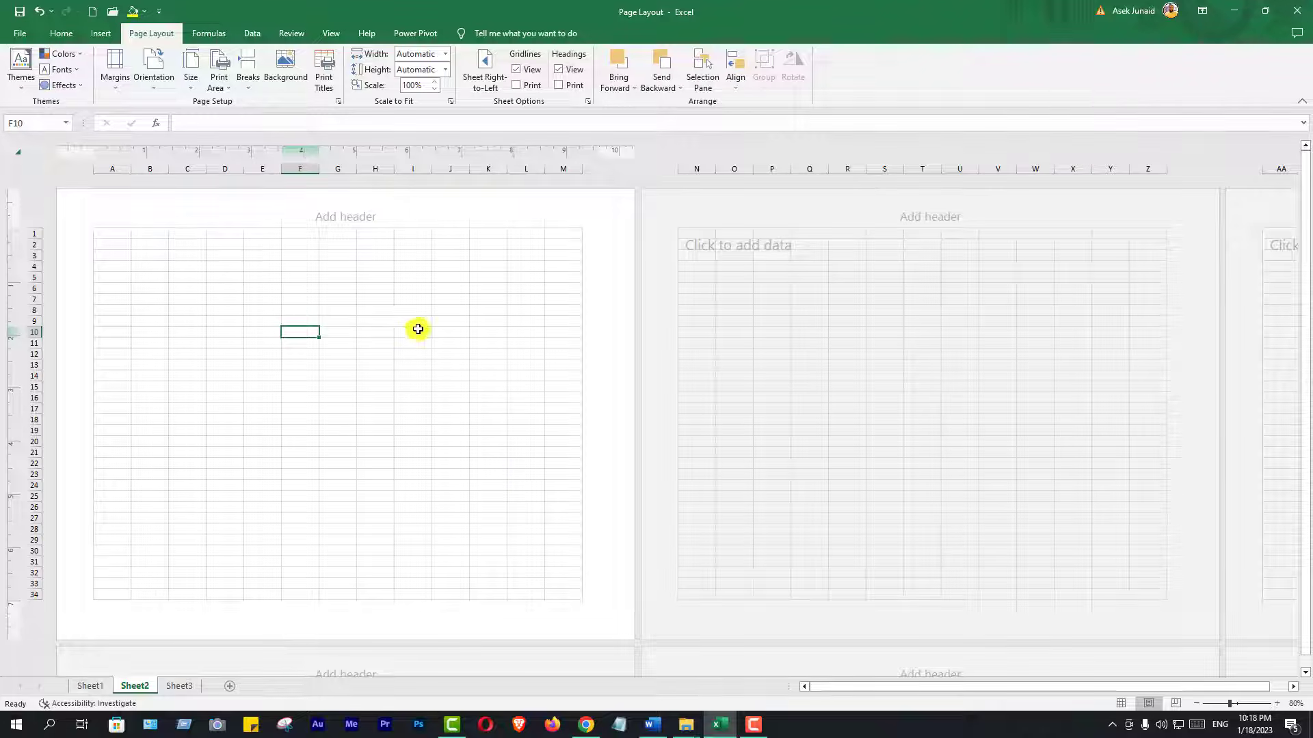
click(155, 91)
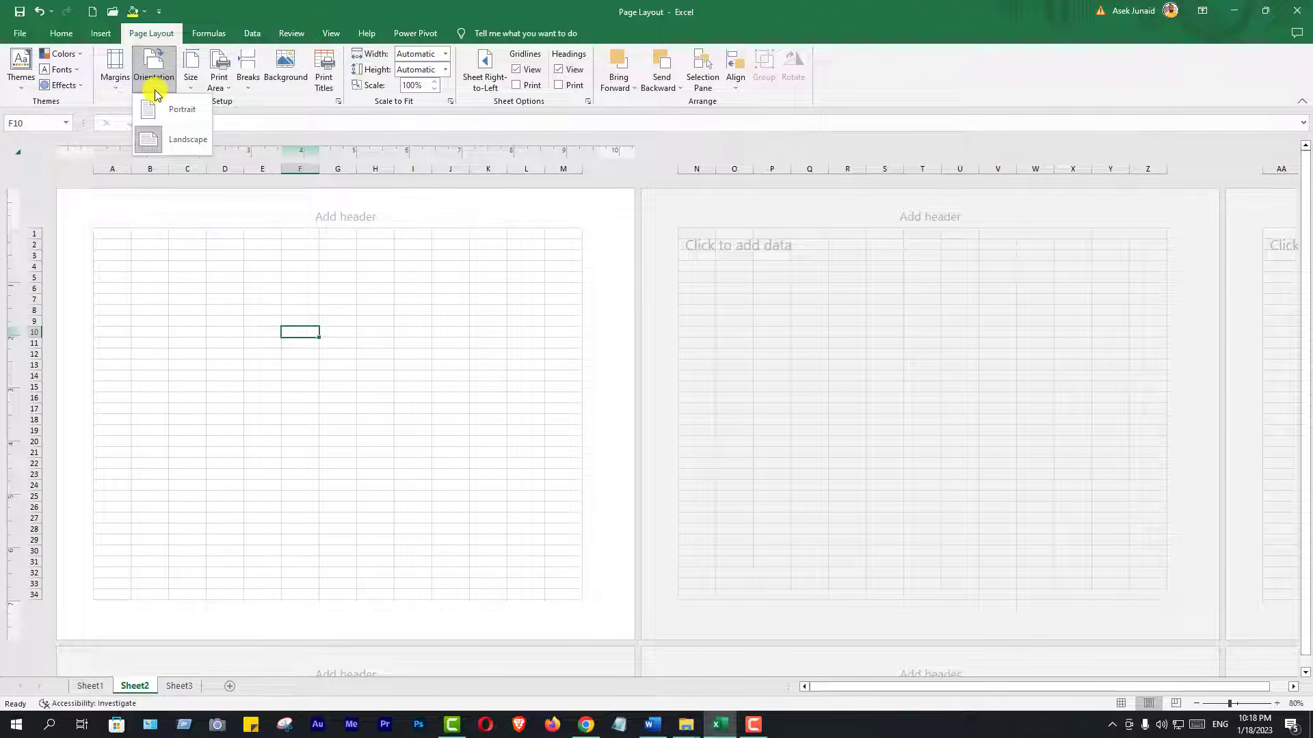
click(182, 110)
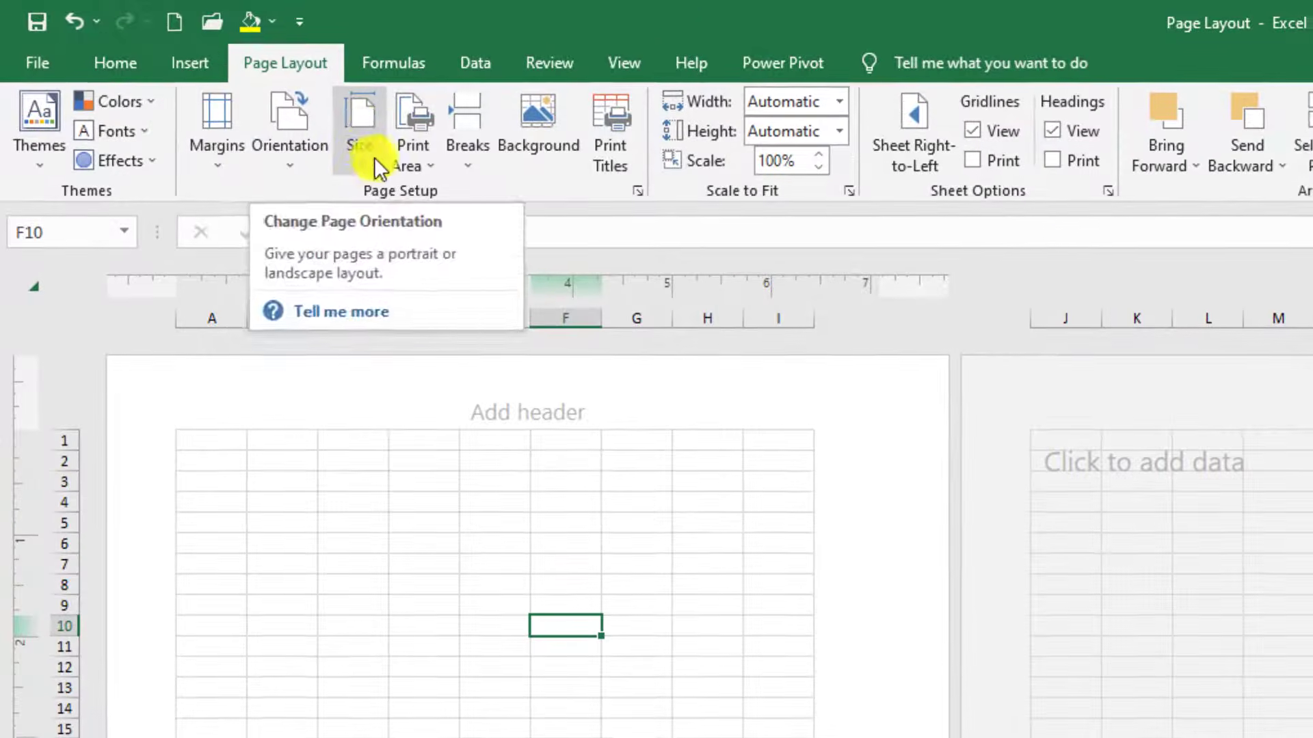
click(358, 169)
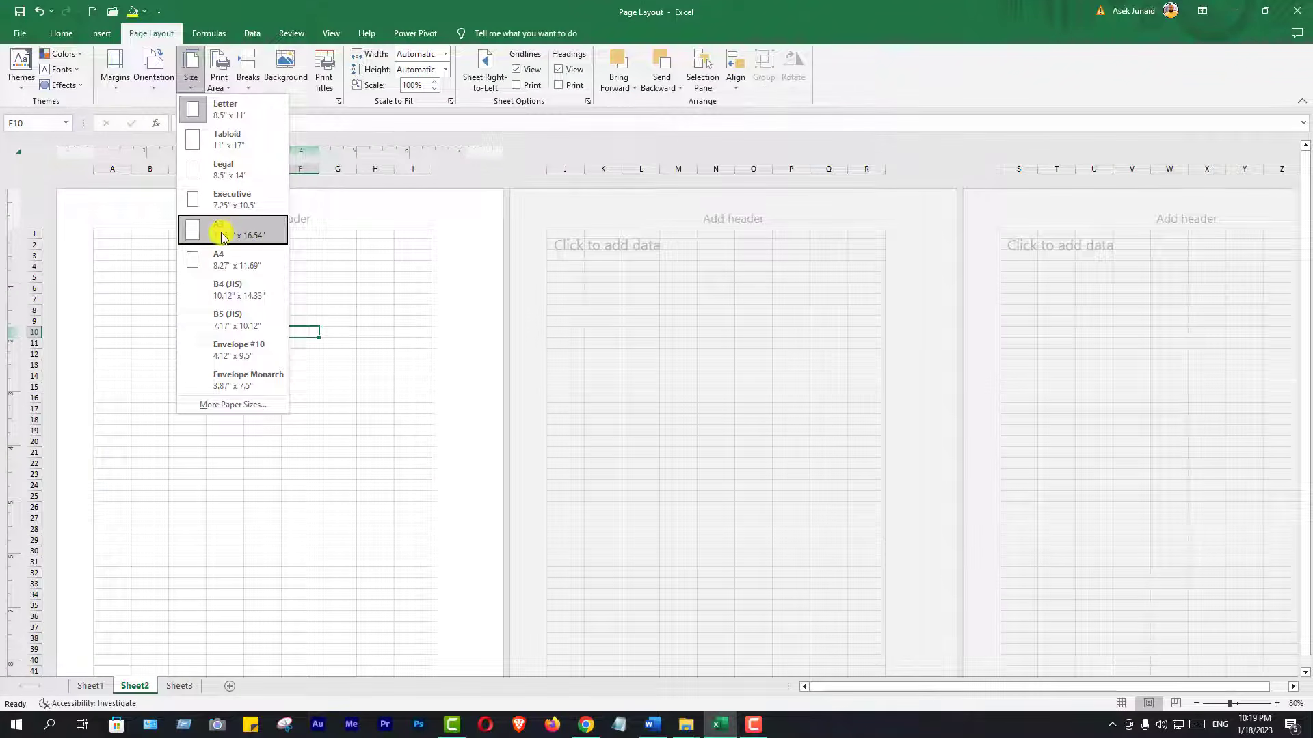
- Cycle Sheet2's paper size through A3, Legal and Letter, ending on A4
click(221, 235)
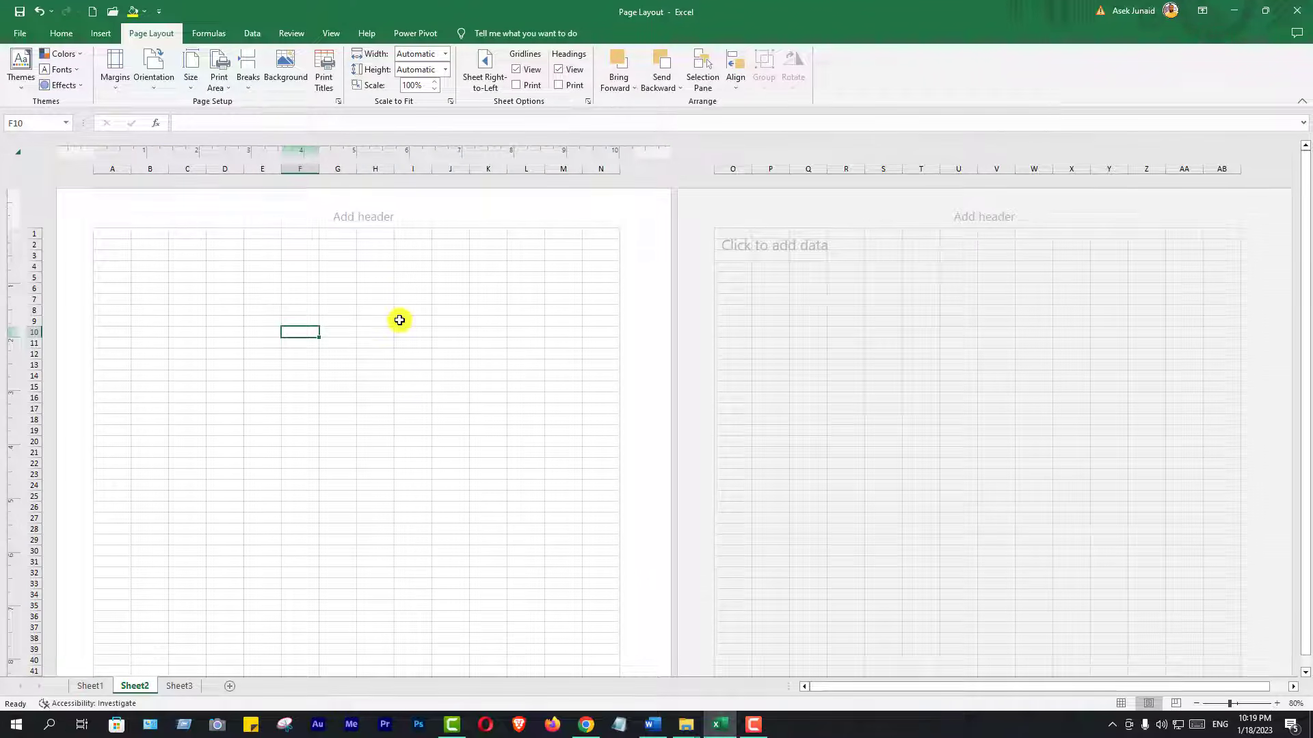
click(187, 82)
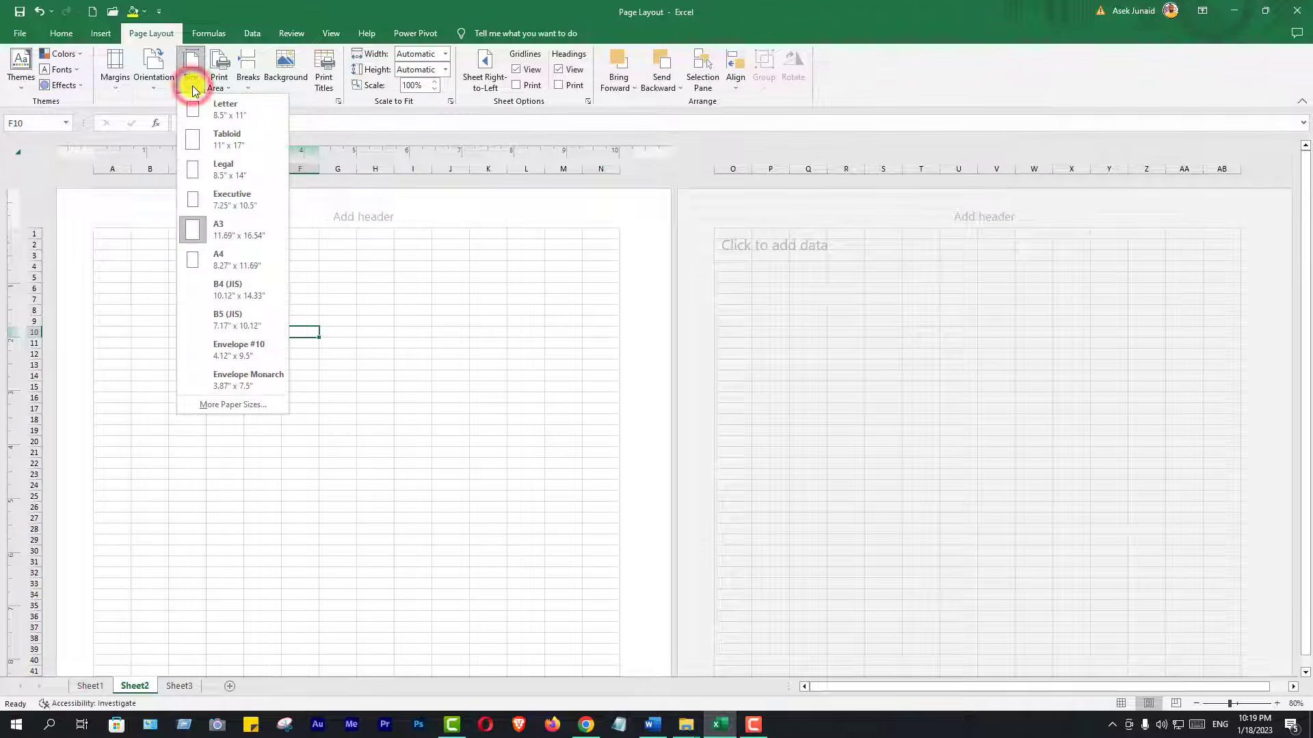
click(228, 176)
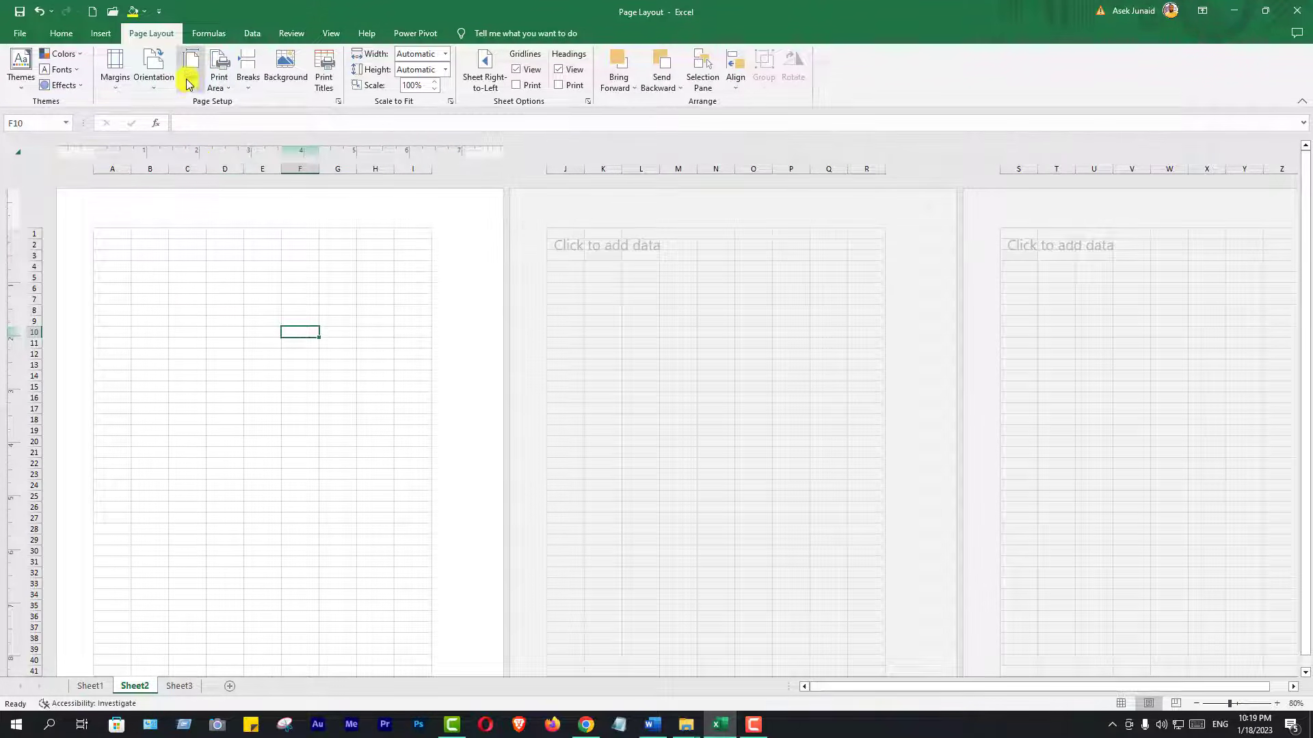
click(191, 88)
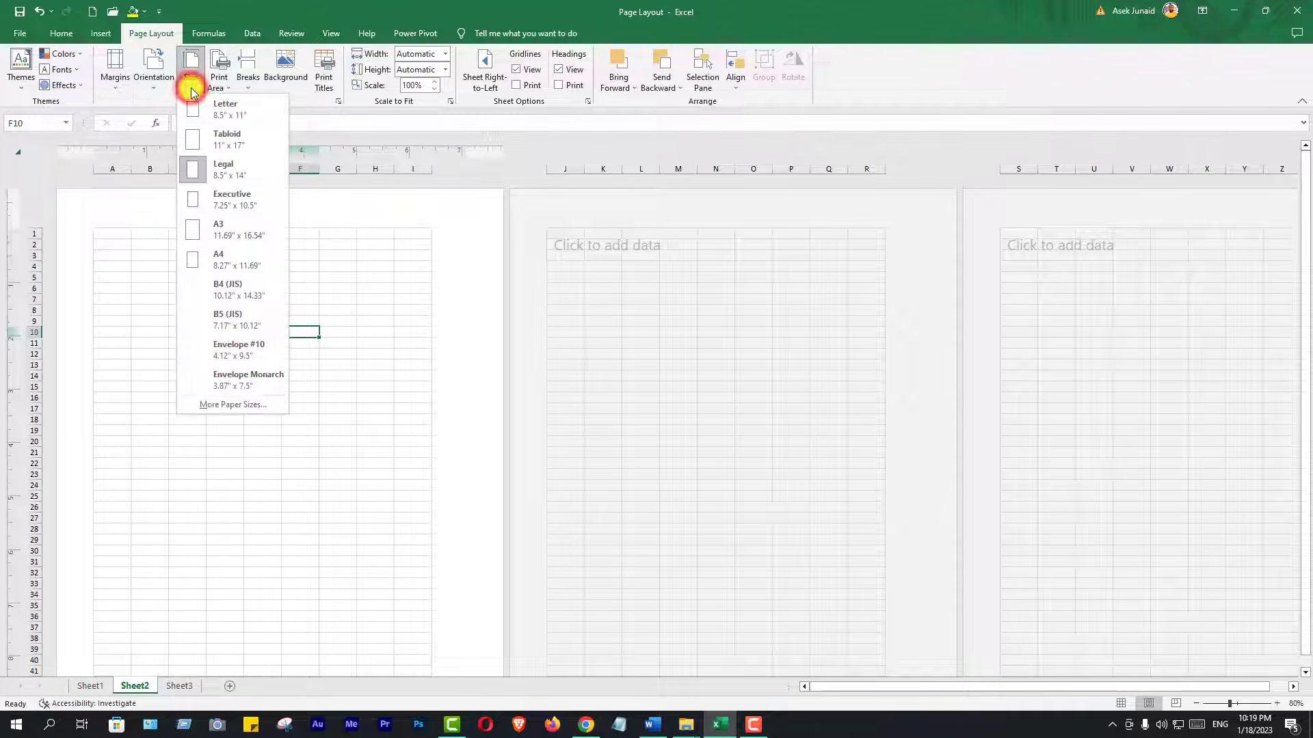
click(236, 111)
scroll(343, 401, down, 5)
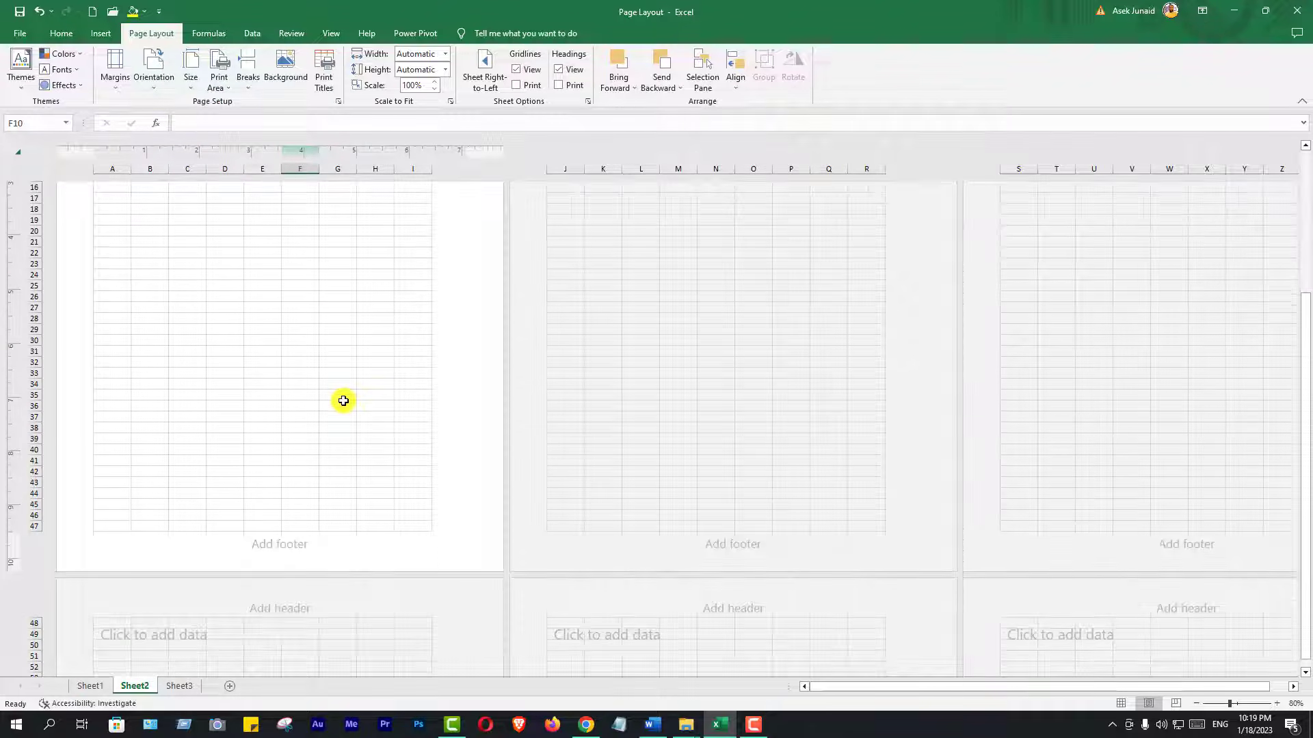
scroll(343, 400, up, 5)
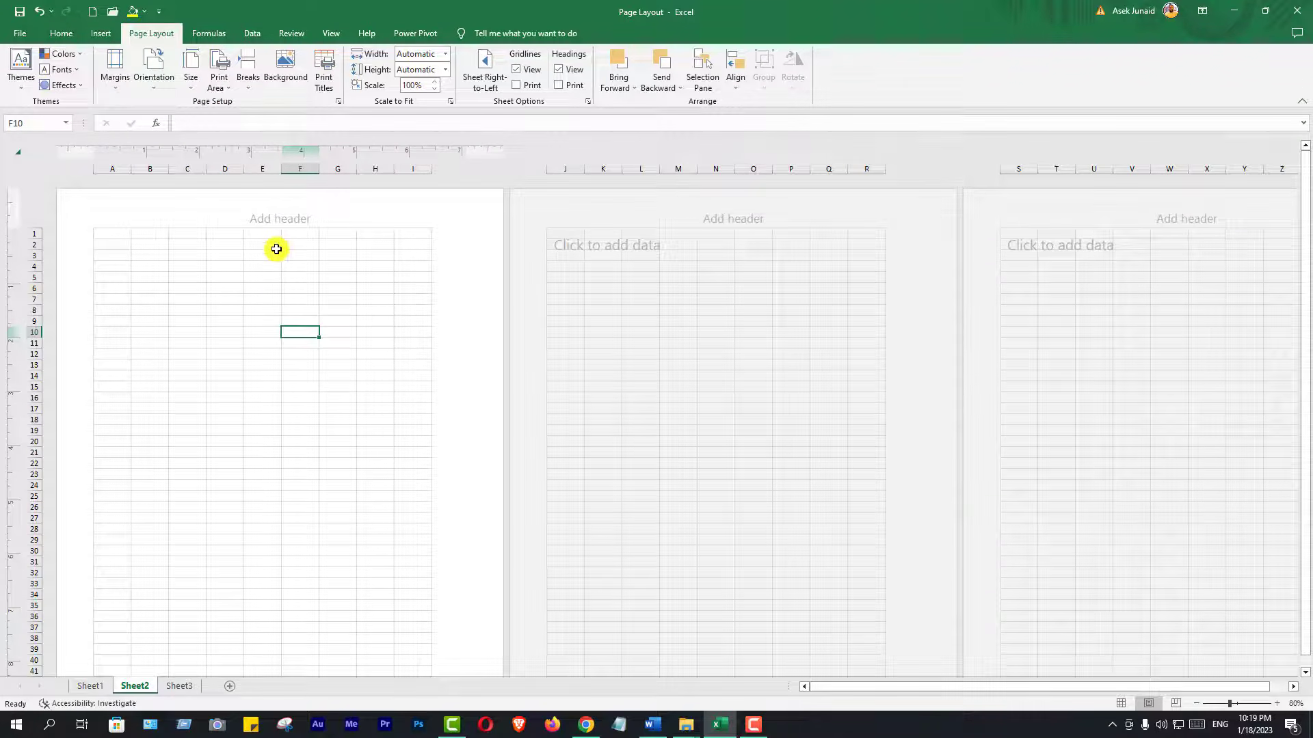
click(191, 82)
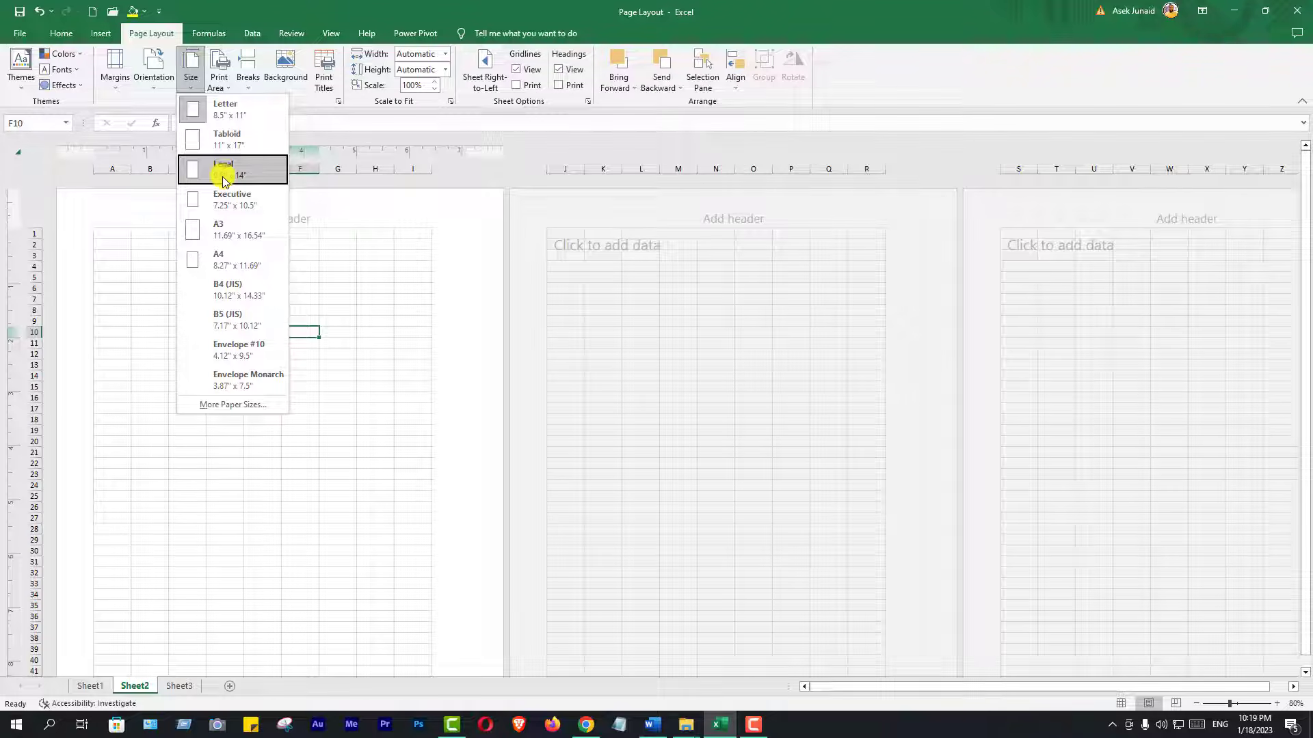
click(225, 263)
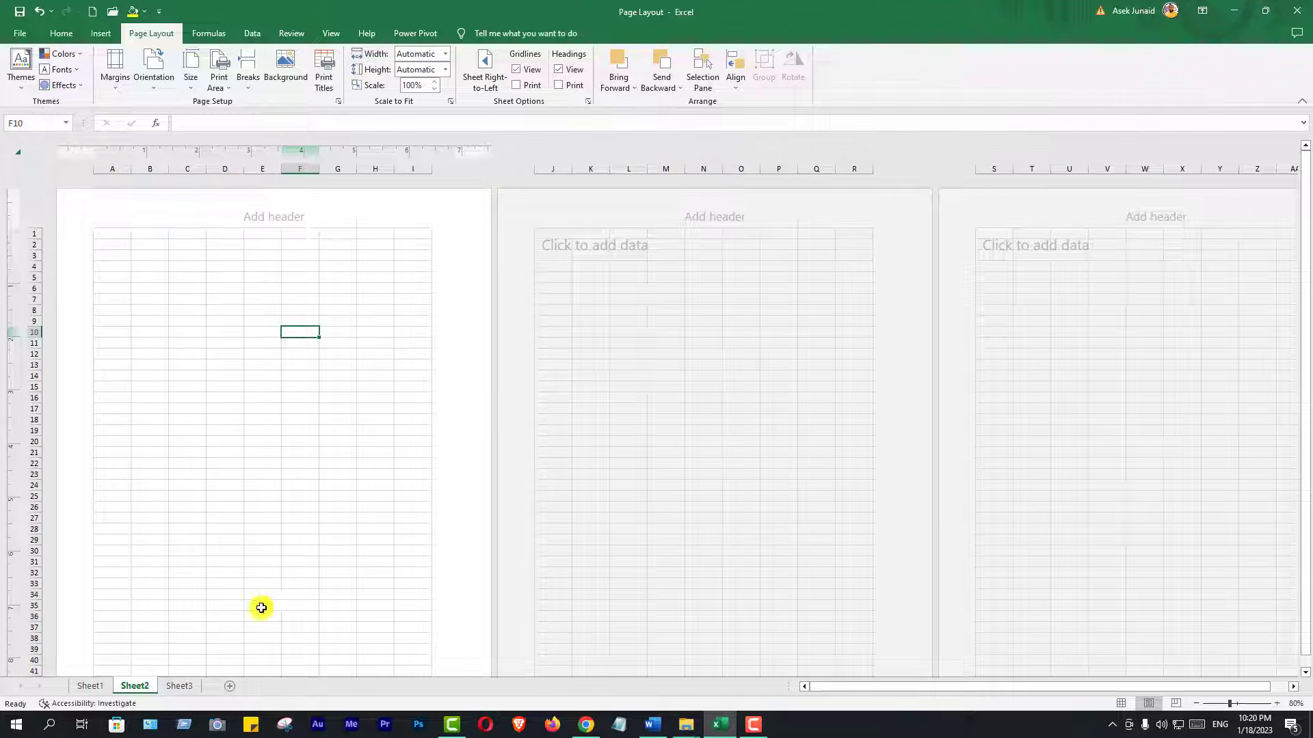
- Preview Sheet1's result table in print preview, then select the Minimum column H2:H10
click(91, 687)
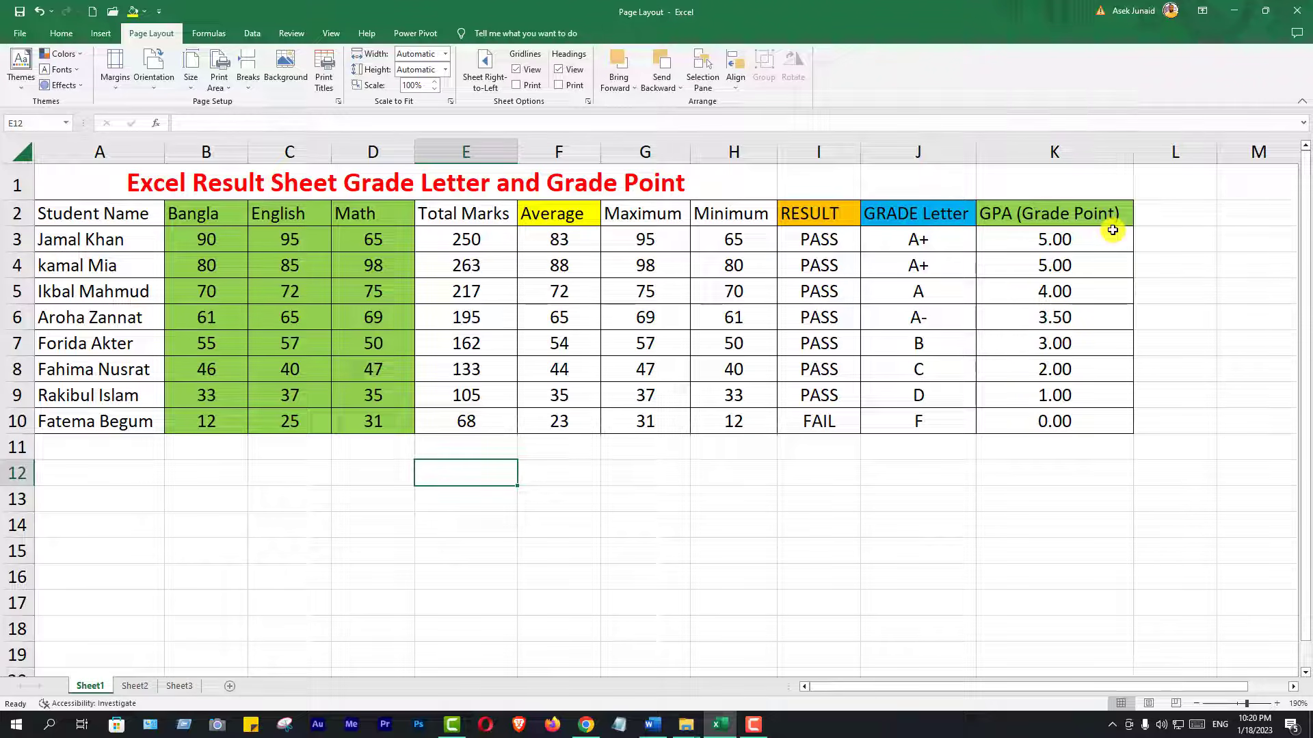
key(ctrl+p)
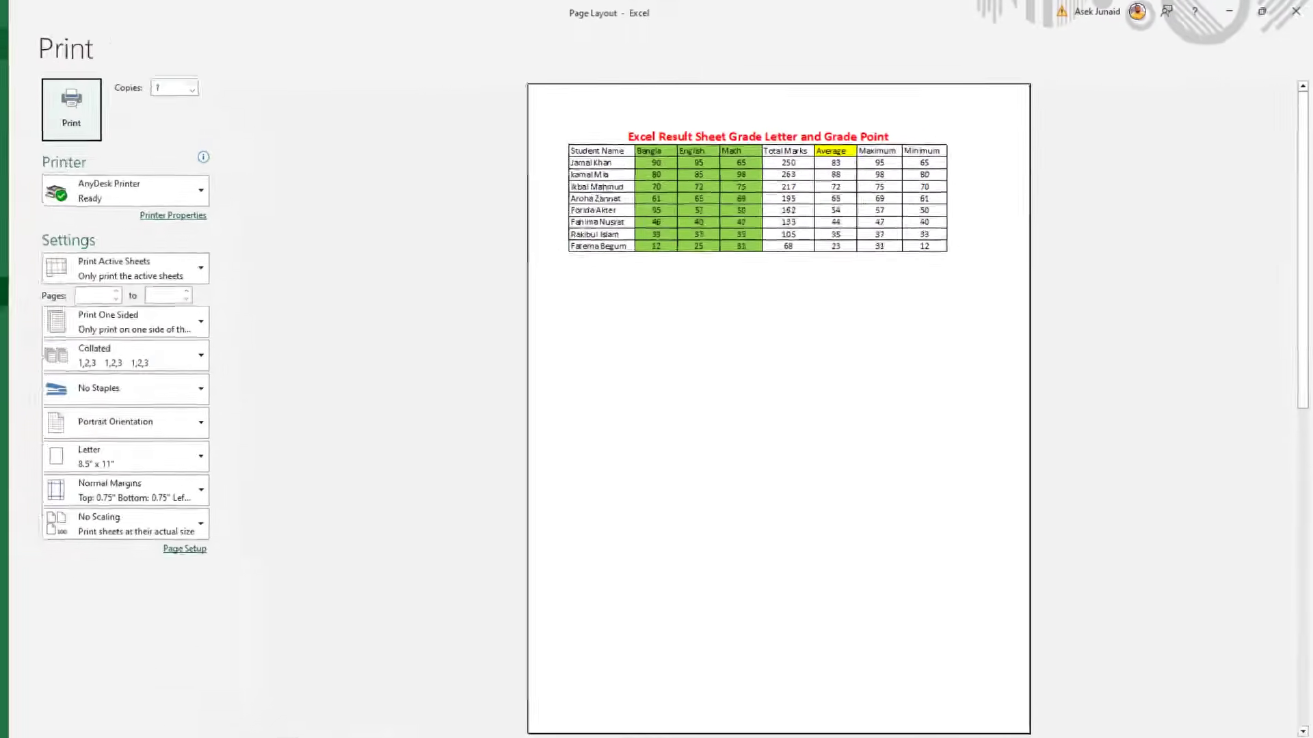
click(21, 34)
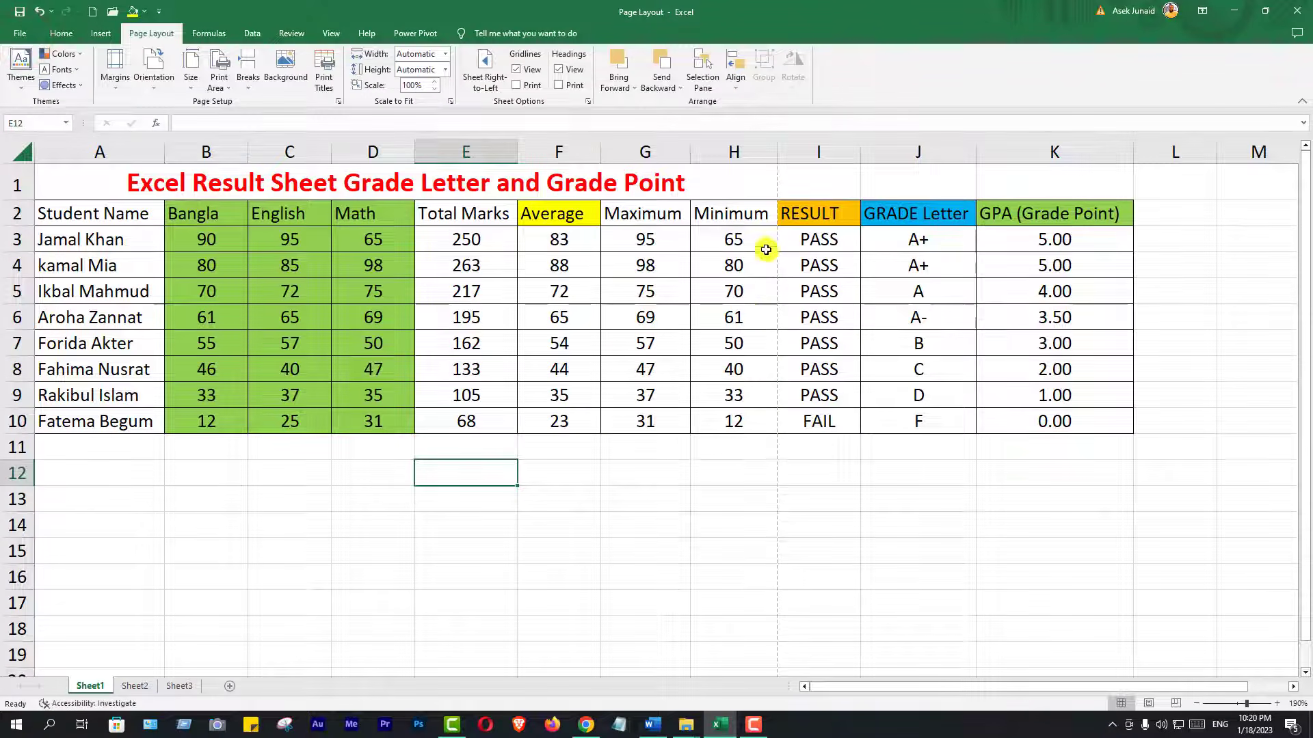
click(741, 217)
drag(741, 218, 740, 421)
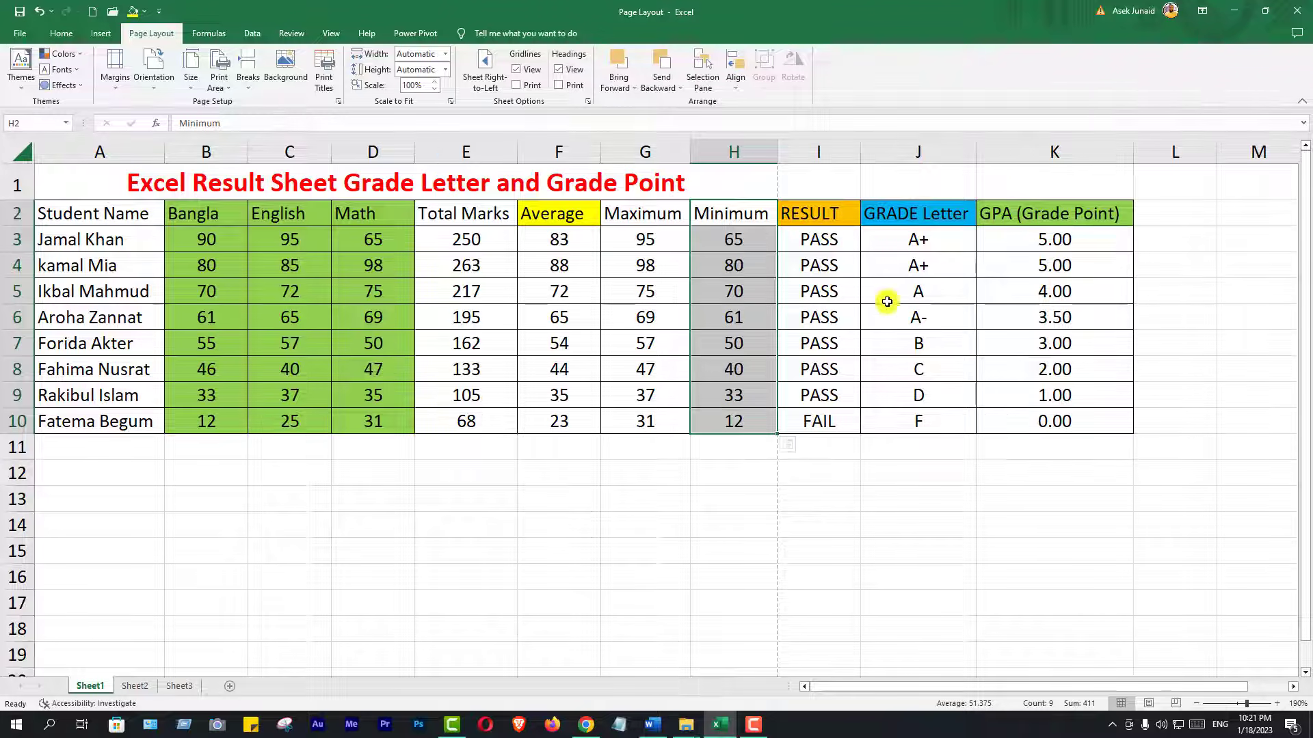
- Switch Sheet1 to Page Layout view and apply Narrow page margins
click(1151, 704)
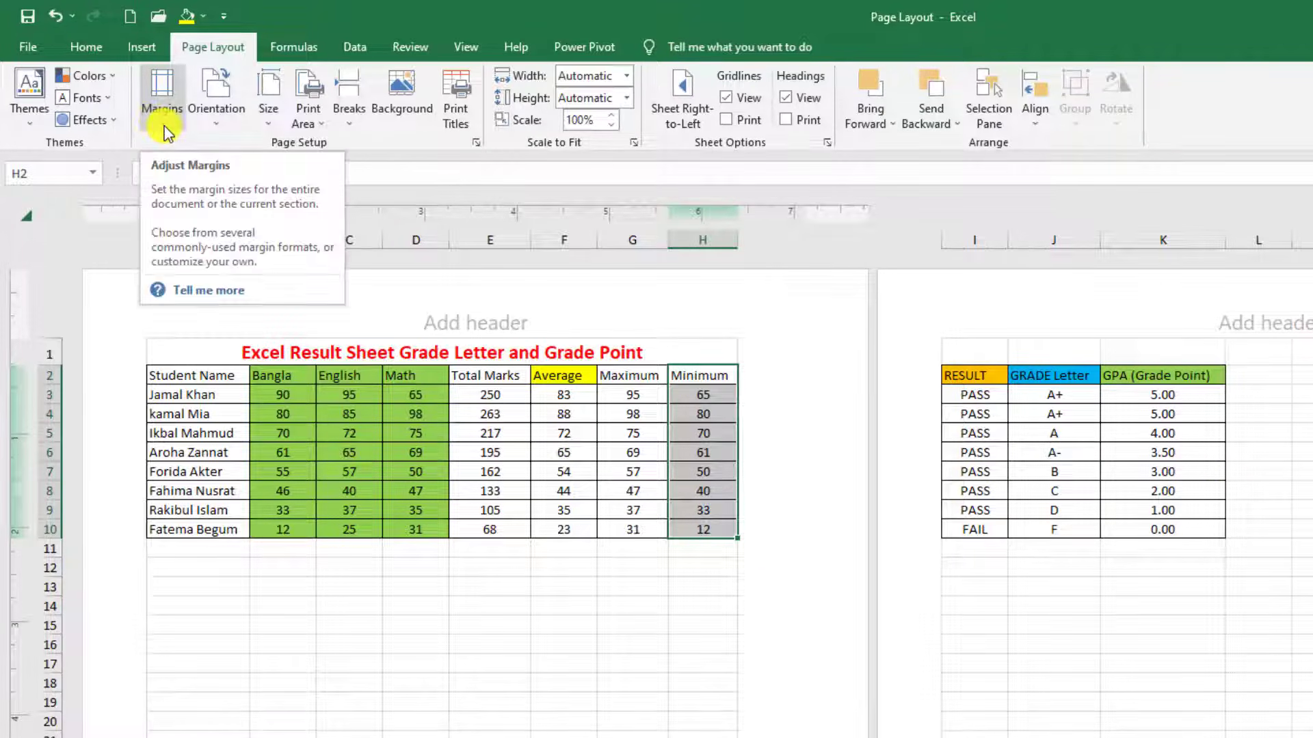
click(164, 102)
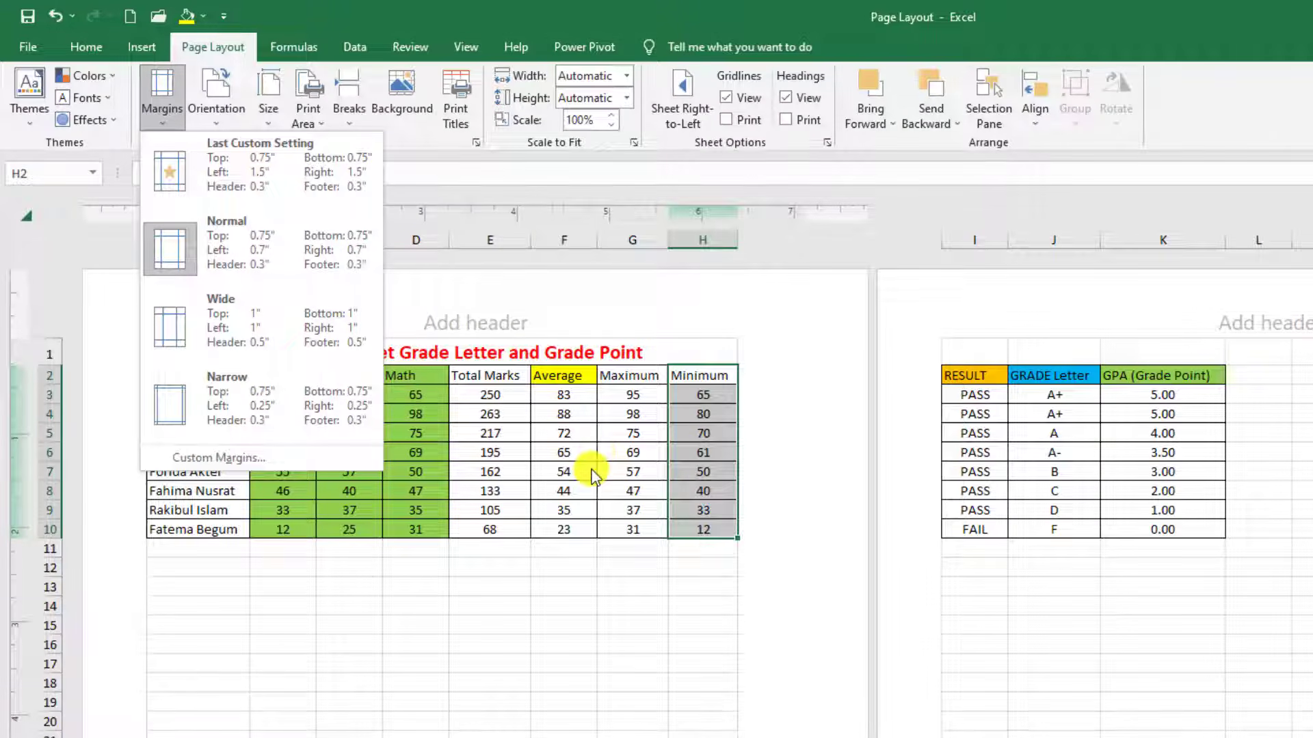
click(245, 407)
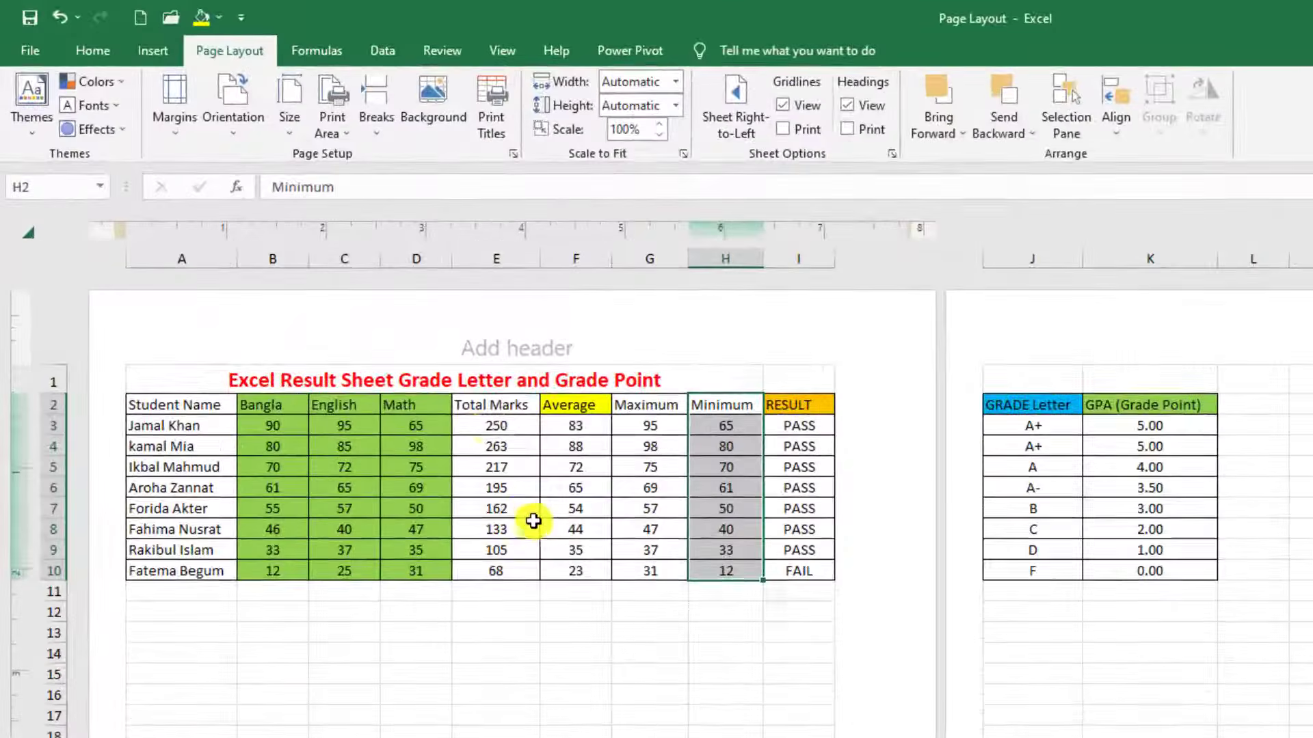
click(232, 139)
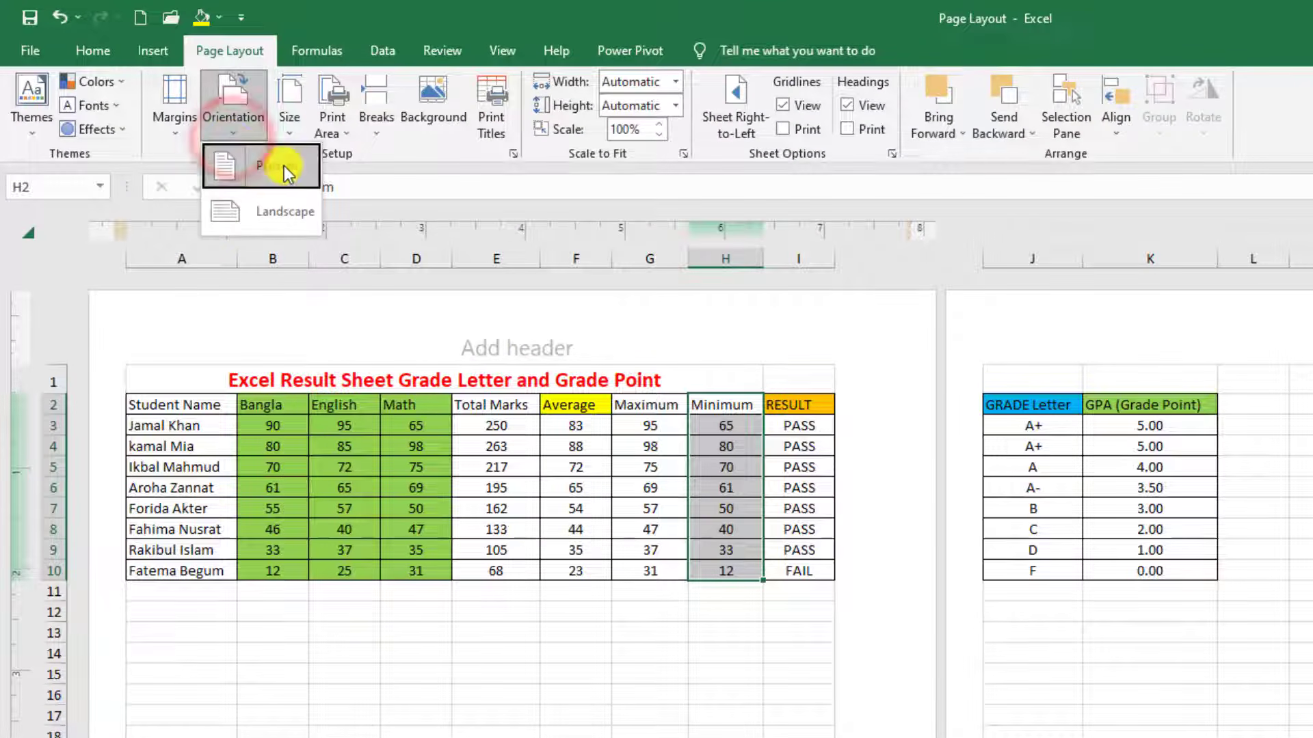
- Set the page orientation to Landscape and preview the printout
click(276, 216)
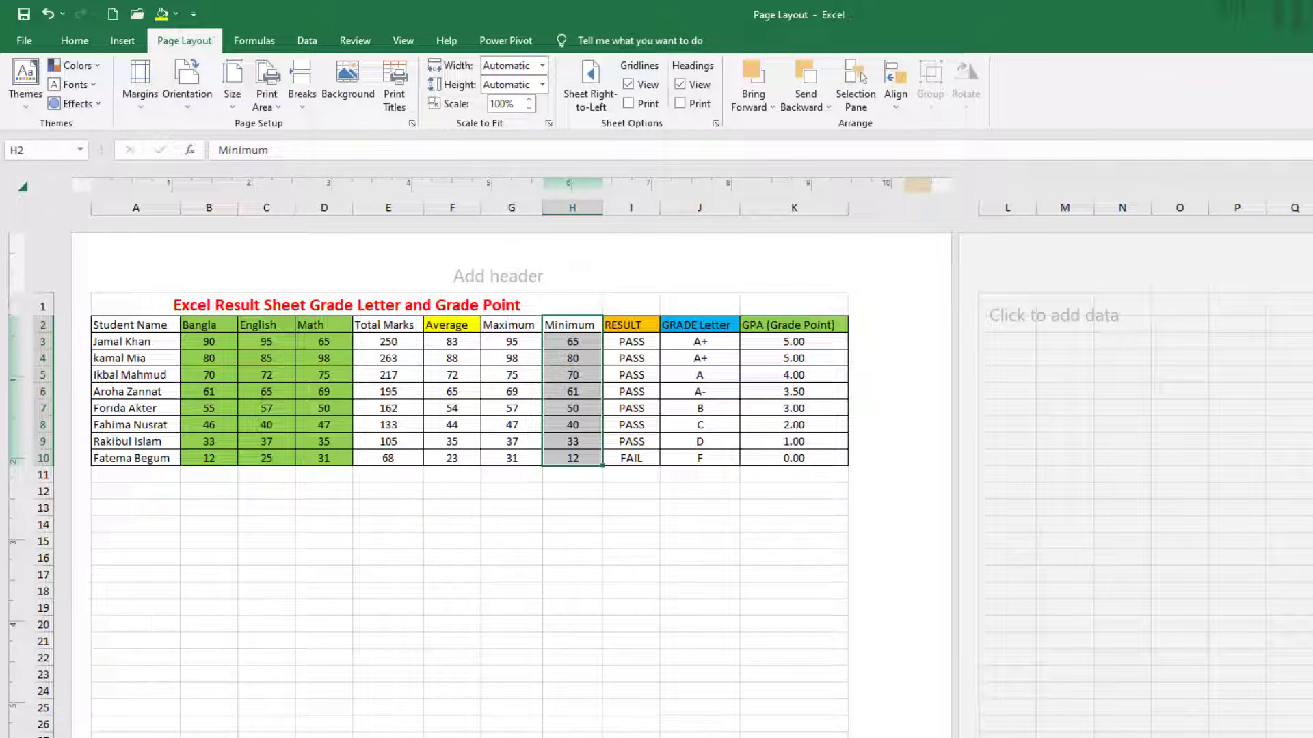
scroll(656, 479, down, 1)
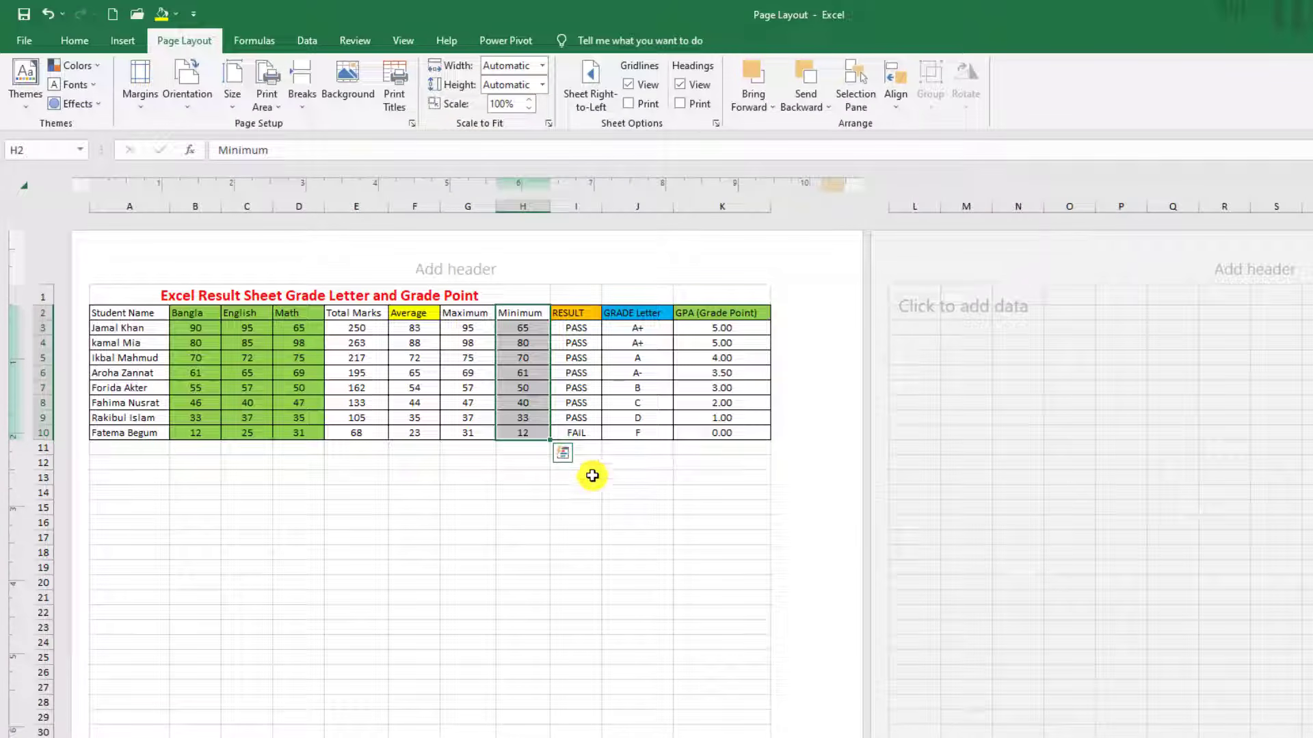
key(ctrl+p)
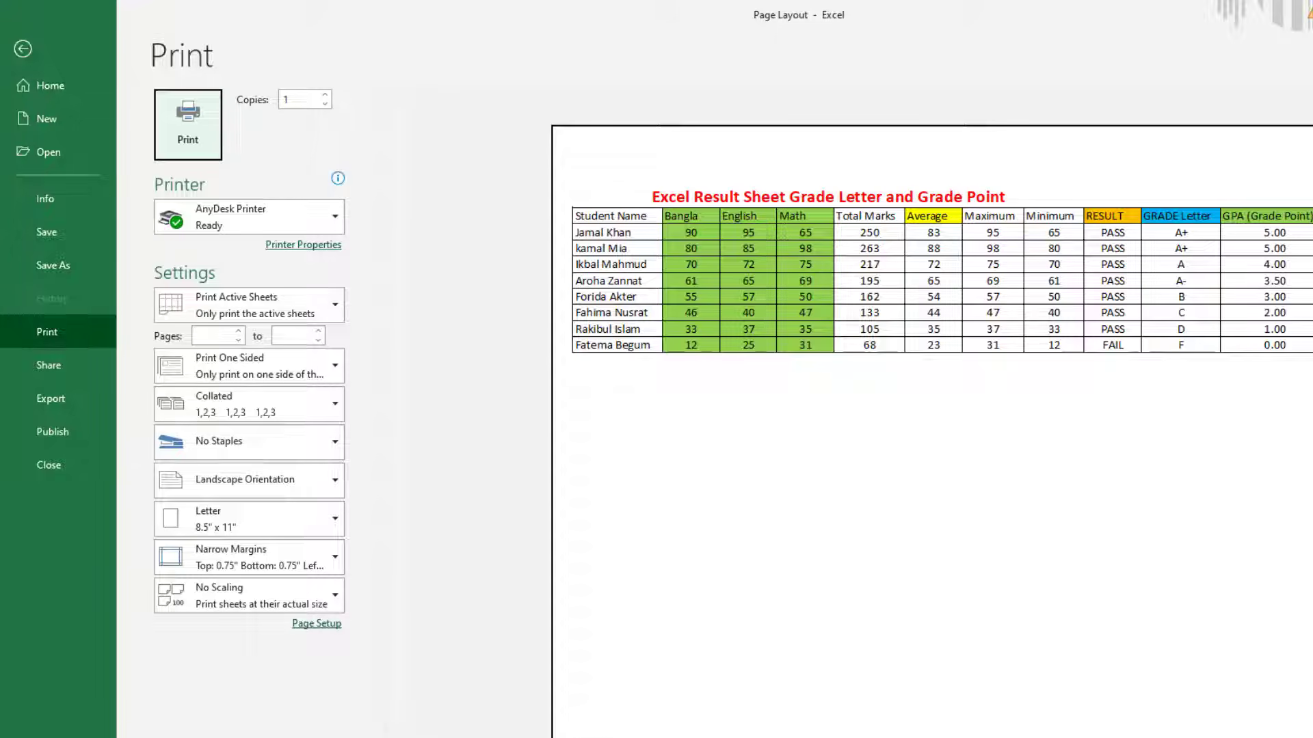
- Change the paper size to A4 and verify the landscape A4 layout in print preview
click(27, 51)
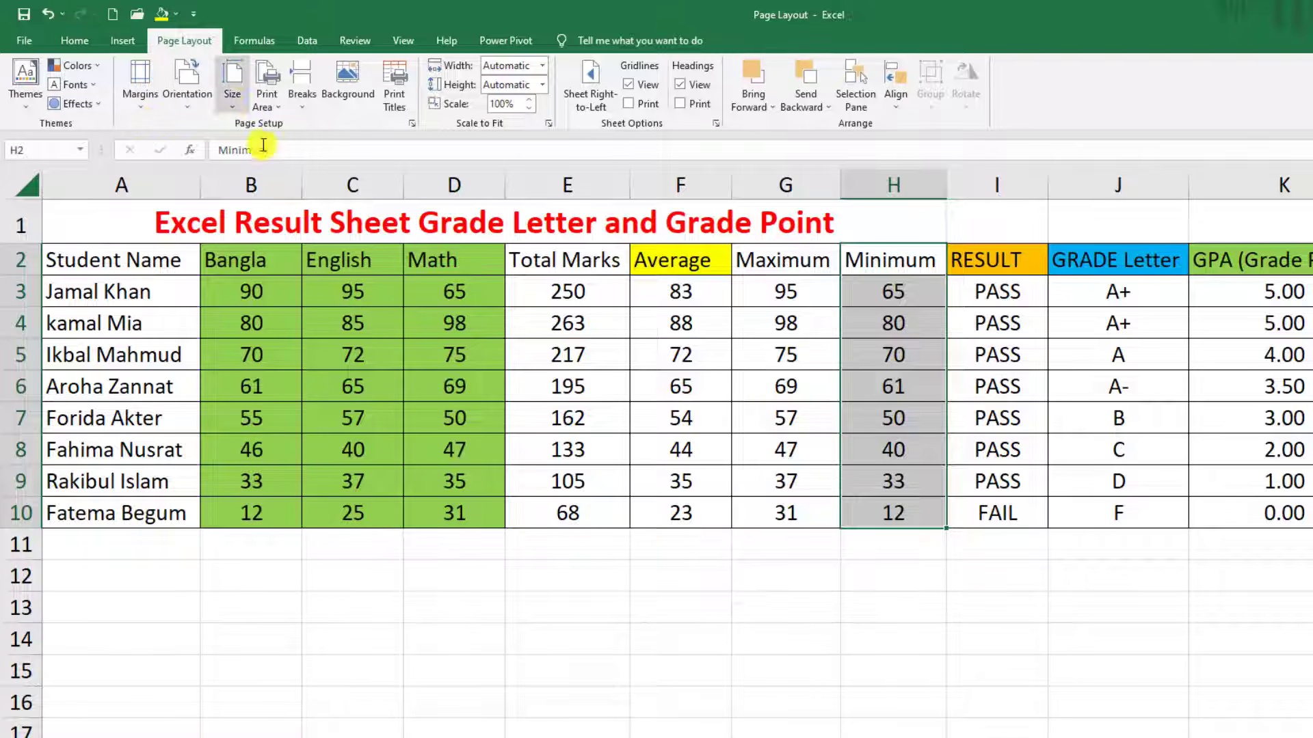
click(233, 103)
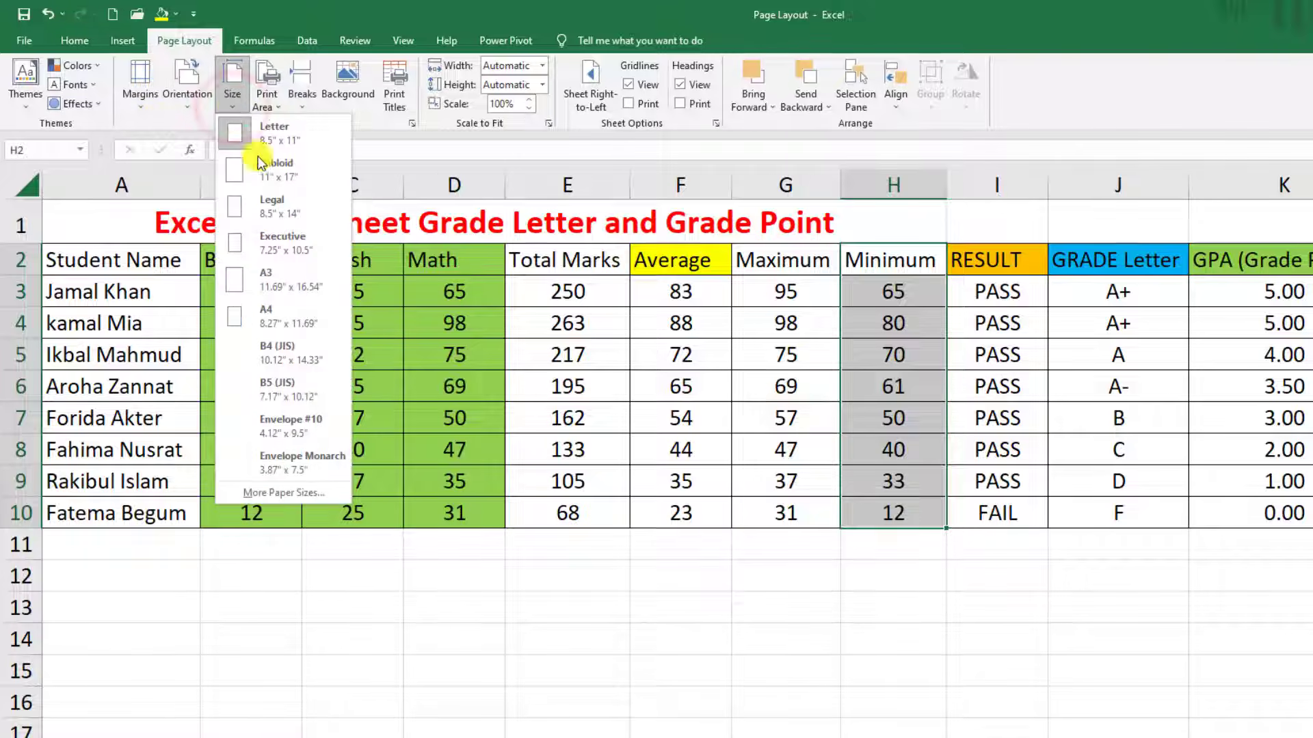
click(268, 316)
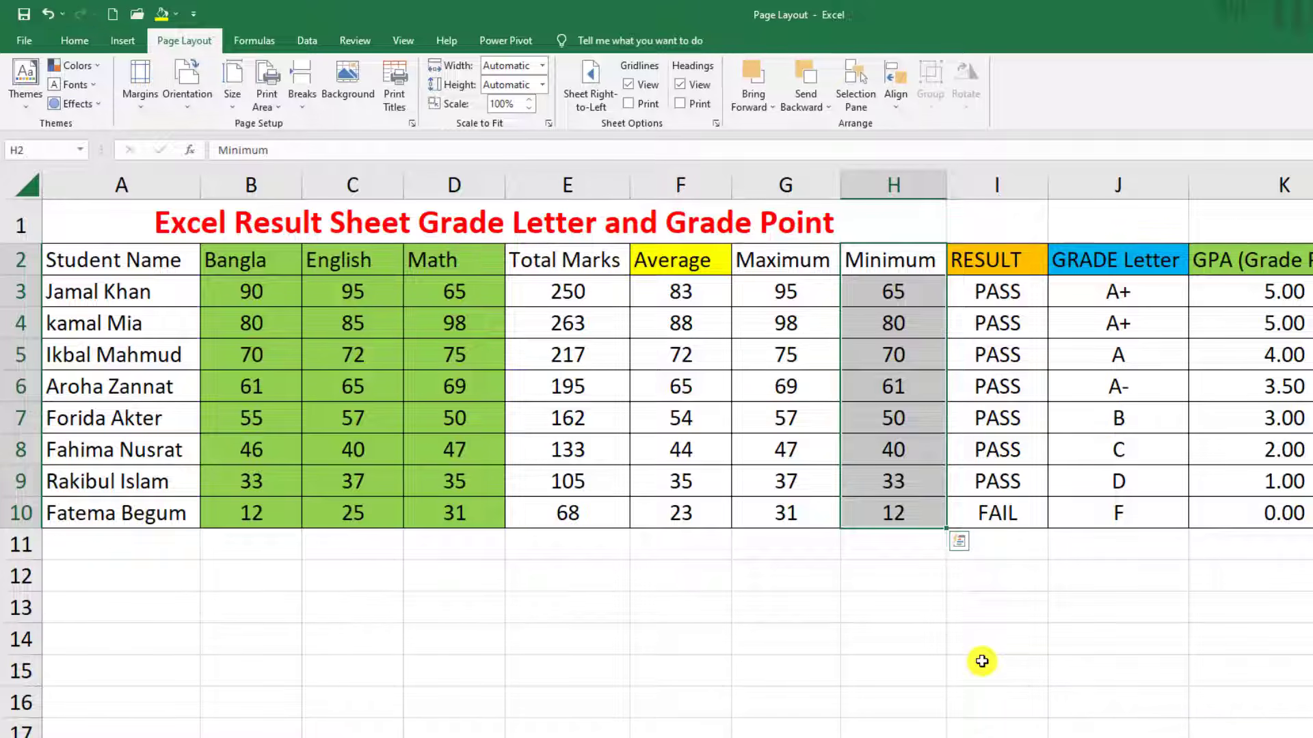
key(ctrl+p)
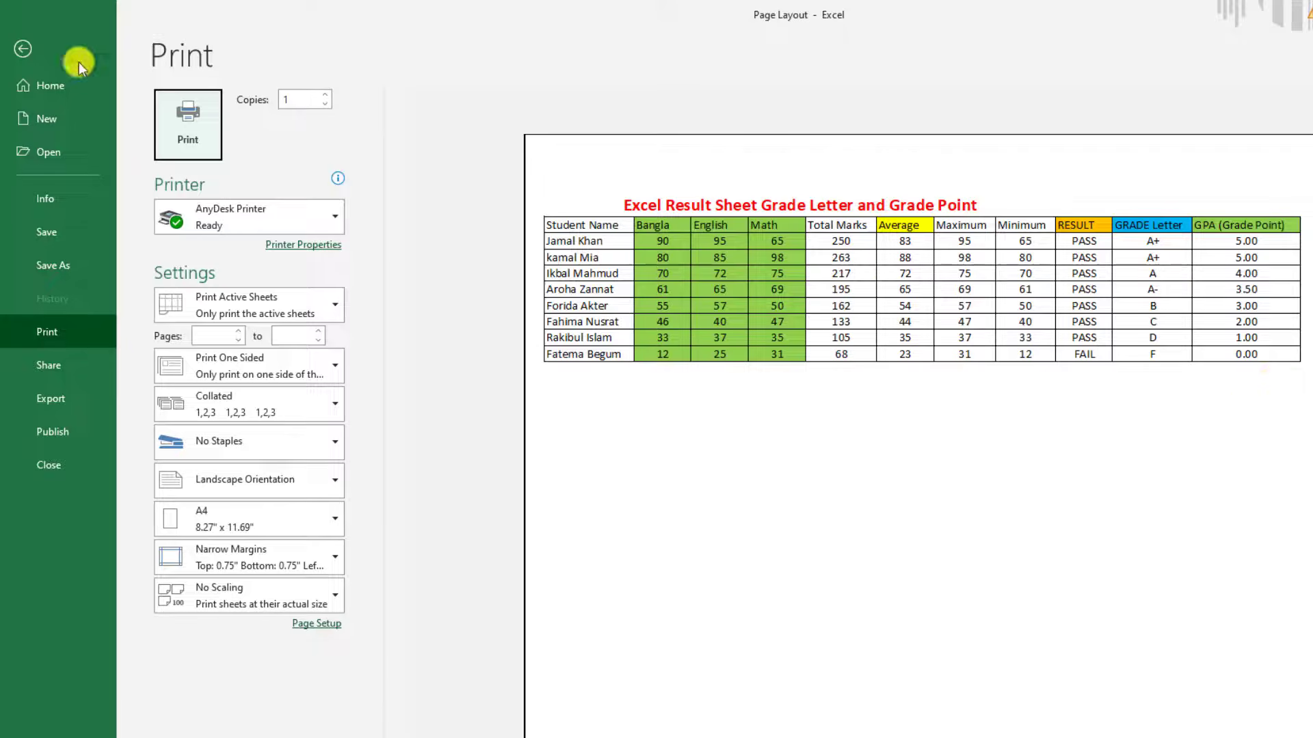
click(26, 47)
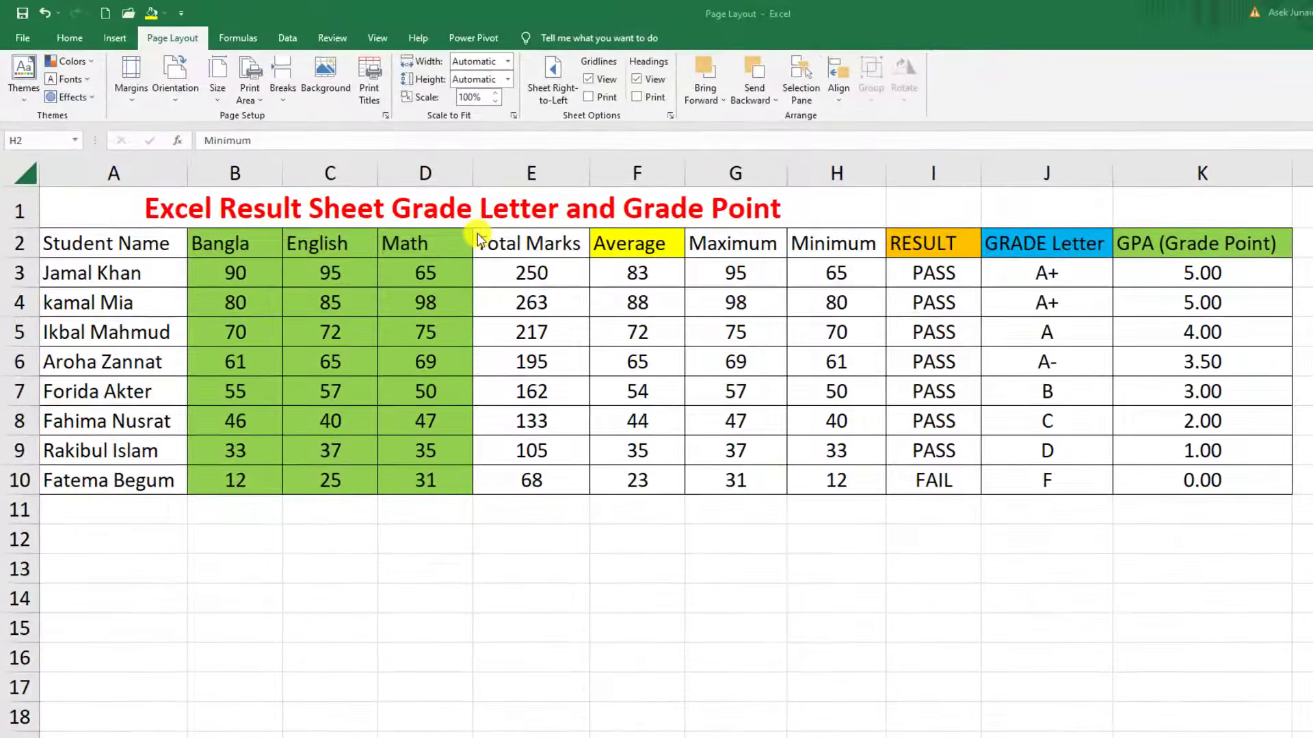
- Set the print area to E2:H10 (Total Marks to Minimum) and preview it
key(ctrl+shift+Down)
drag(481, 254, 860, 485)
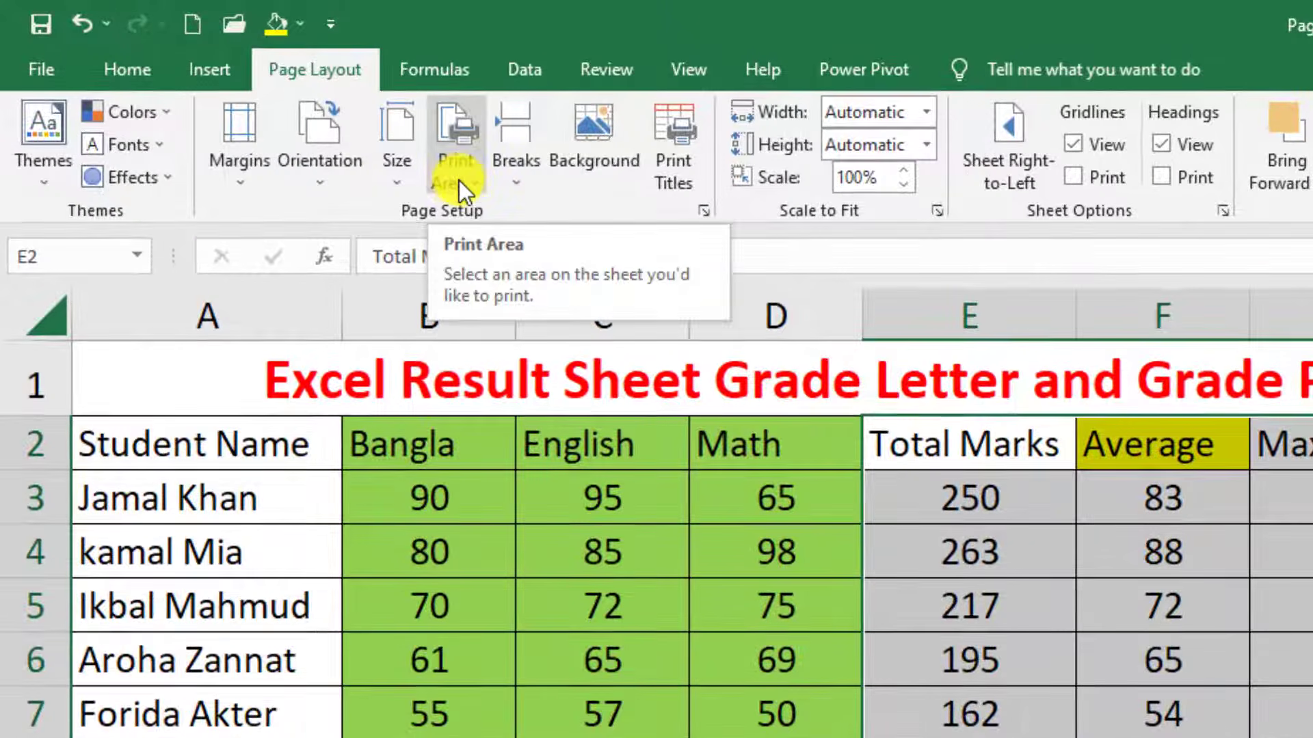
click(458, 179)
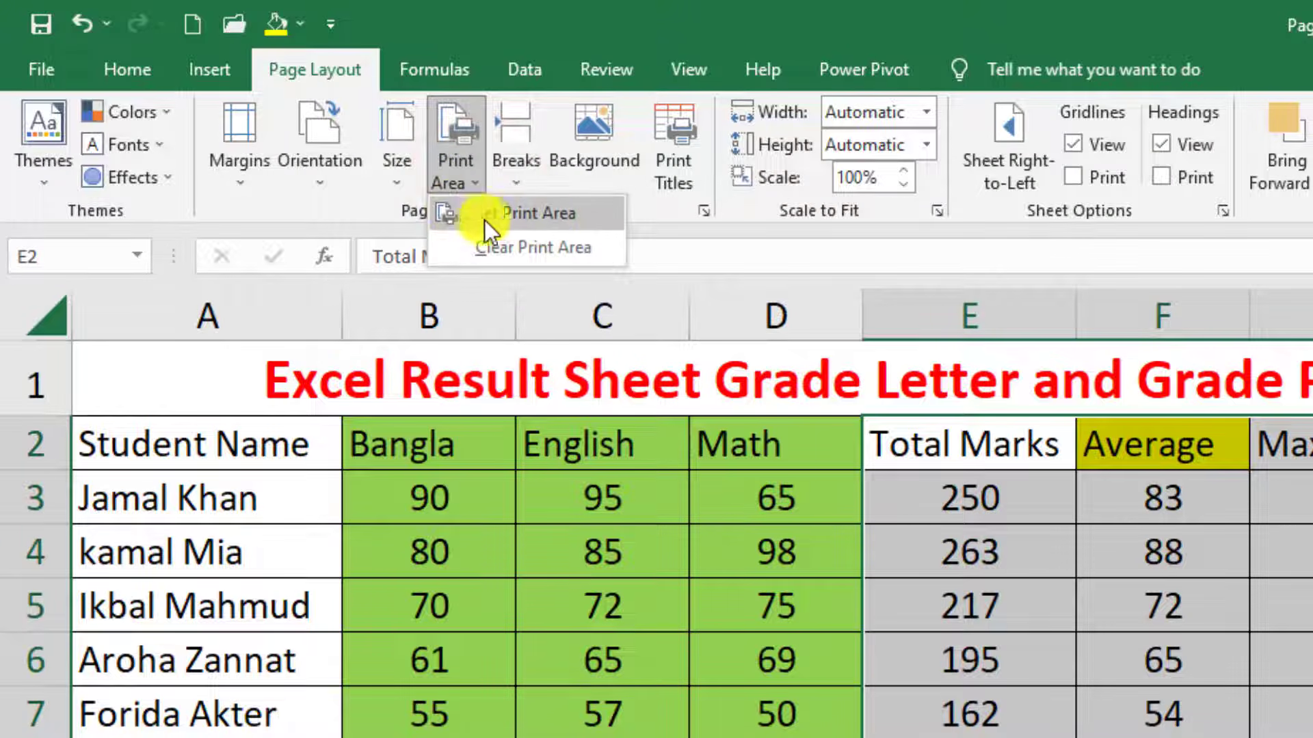
click(532, 215)
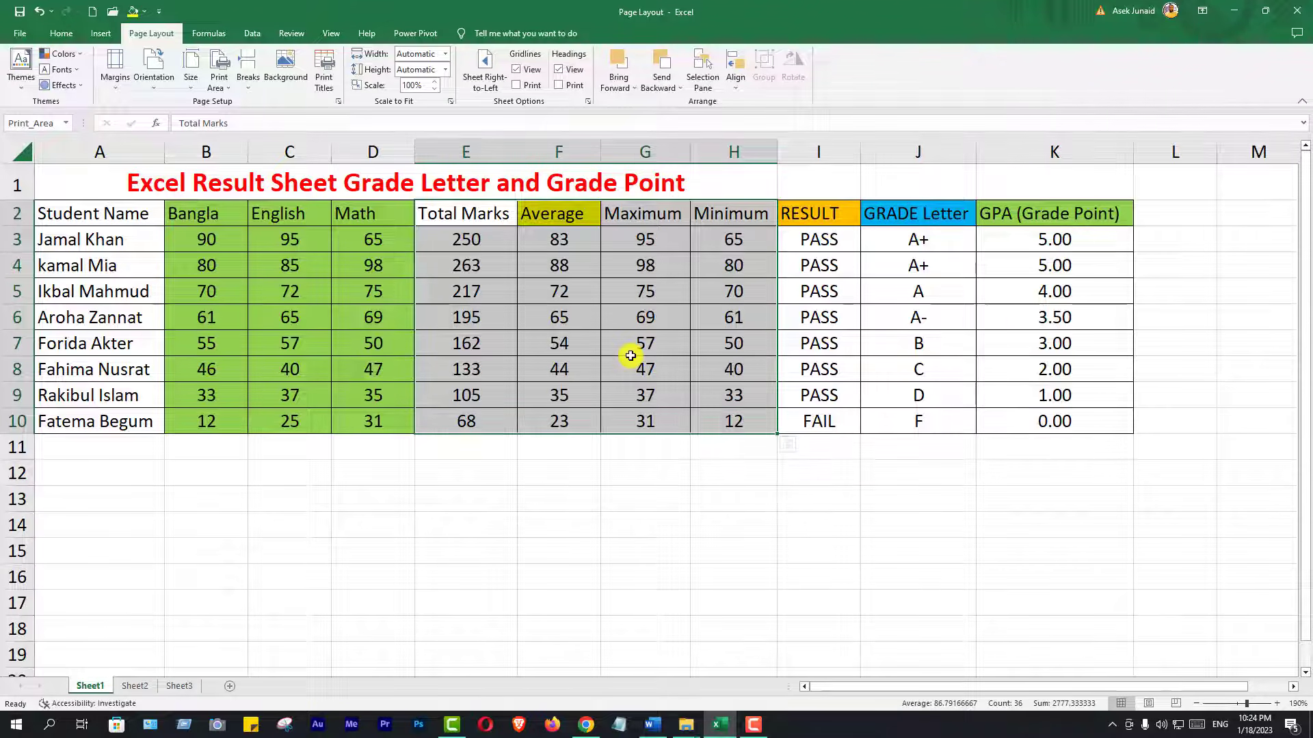
key(ctrl+p)
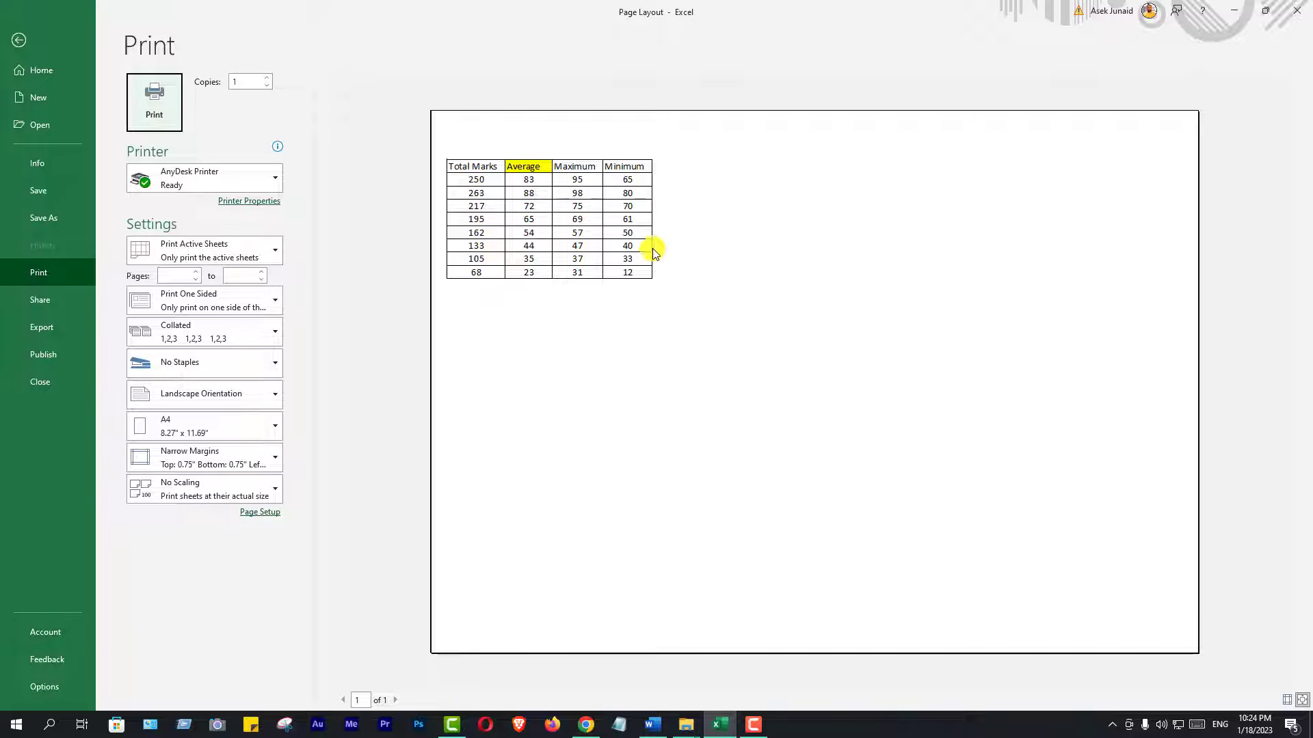
click(15, 38)
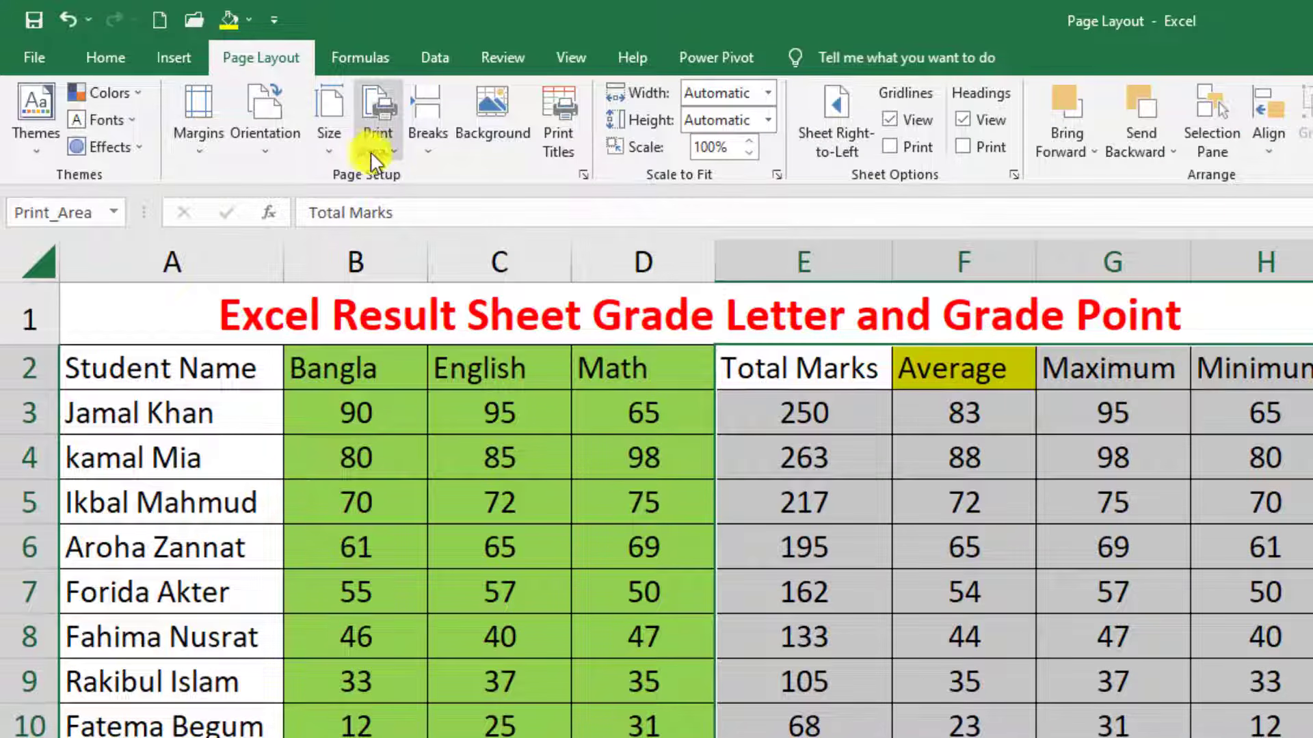
- Clear the print area and select cell F6
click(393, 151)
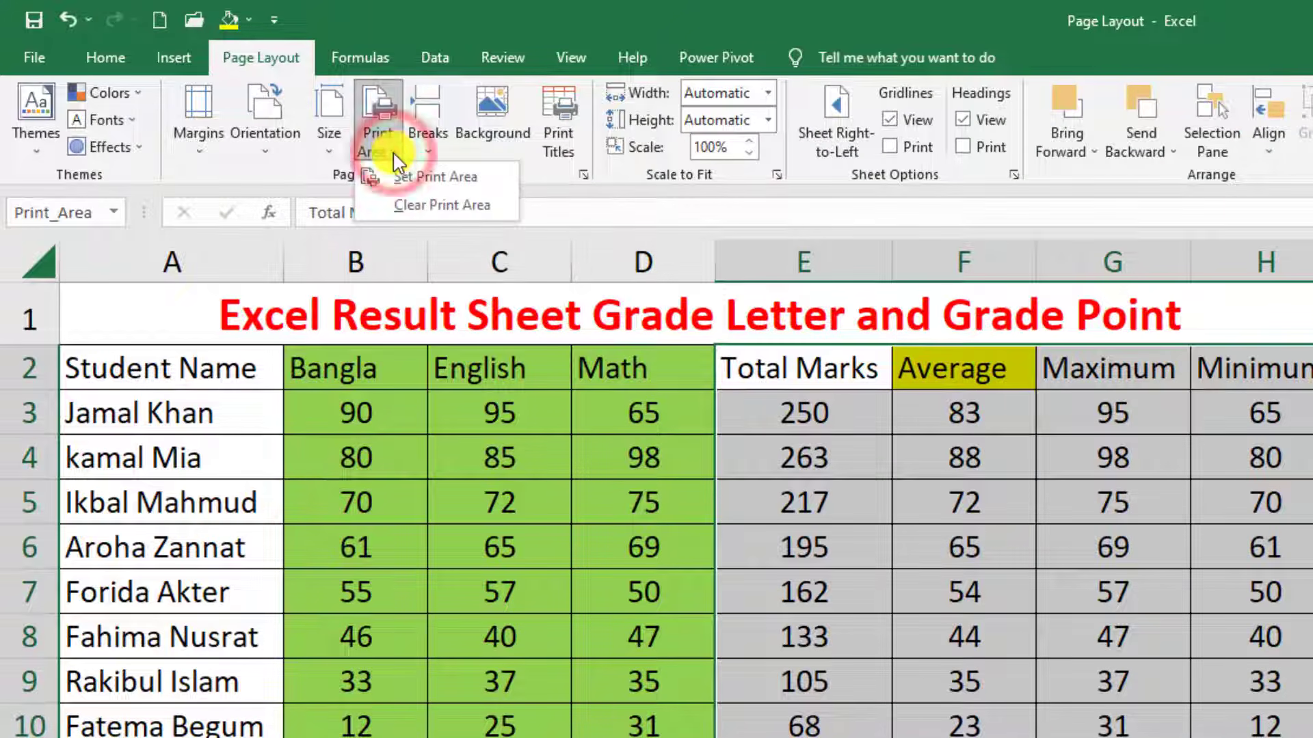
click(441, 205)
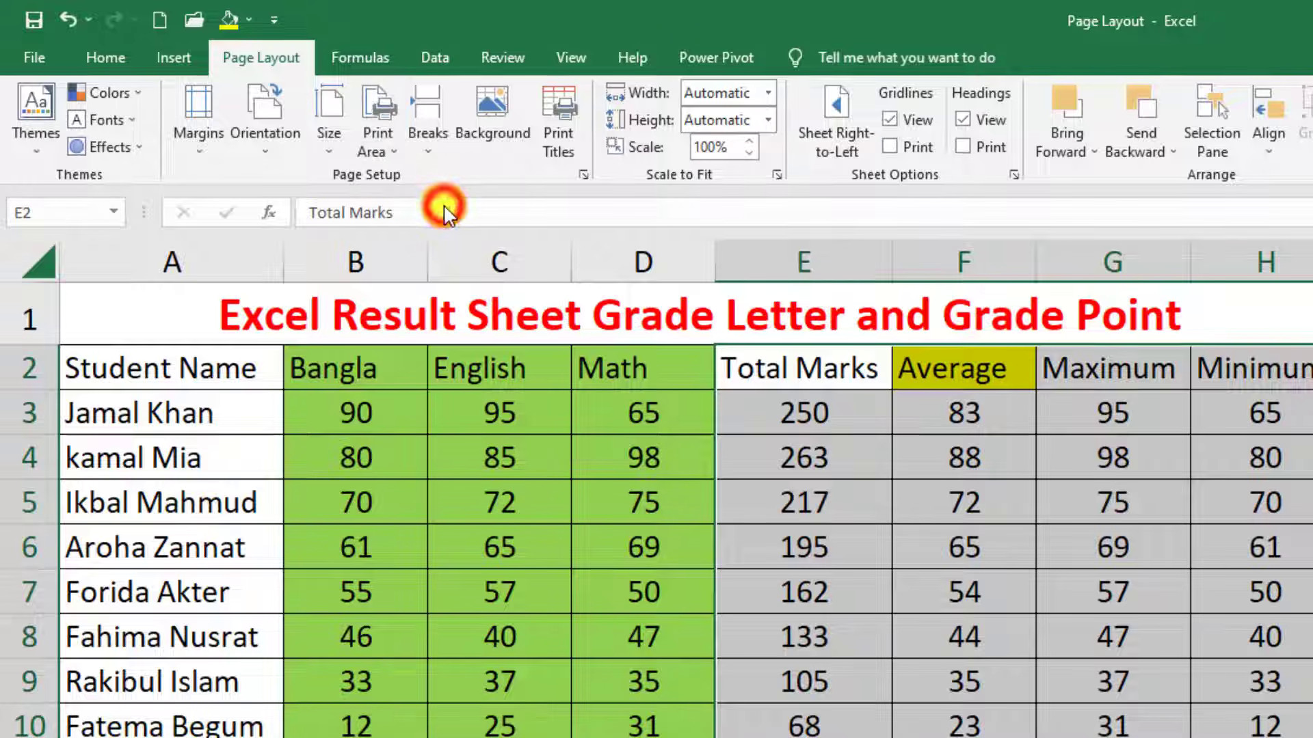
click(909, 543)
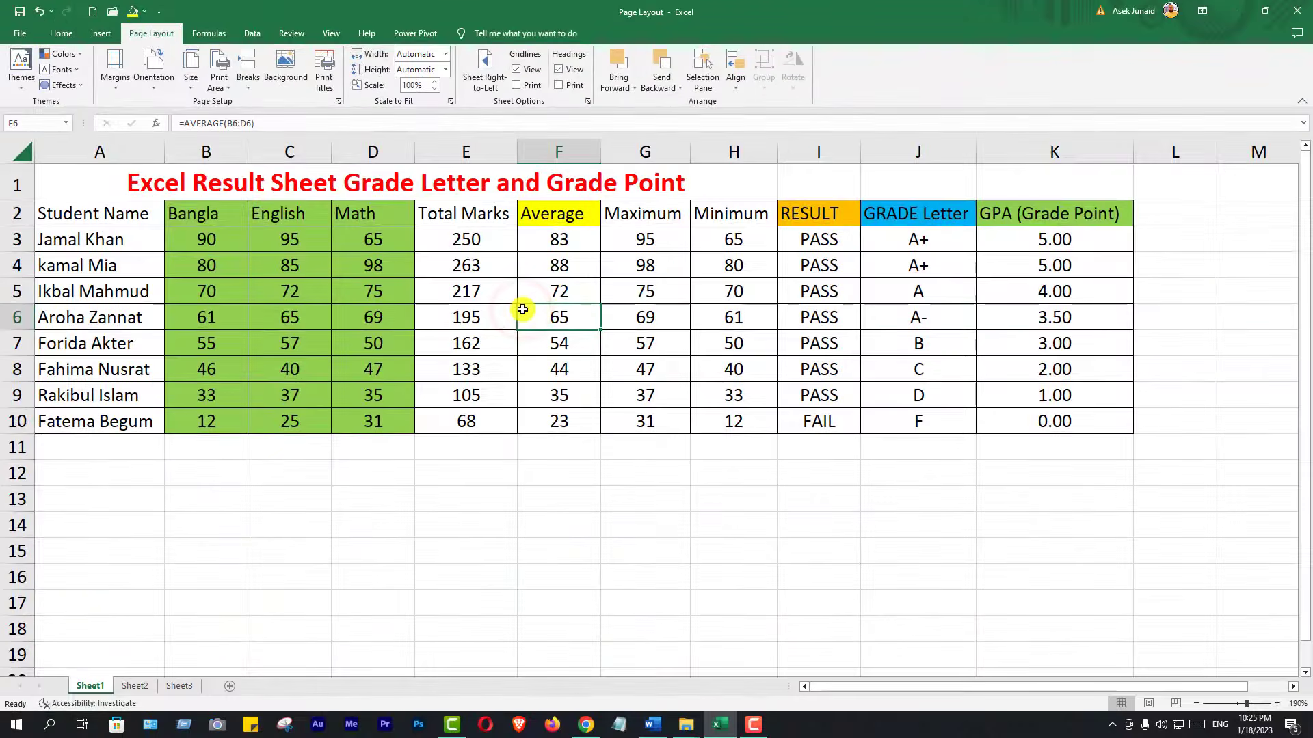
key(ctrl+p)
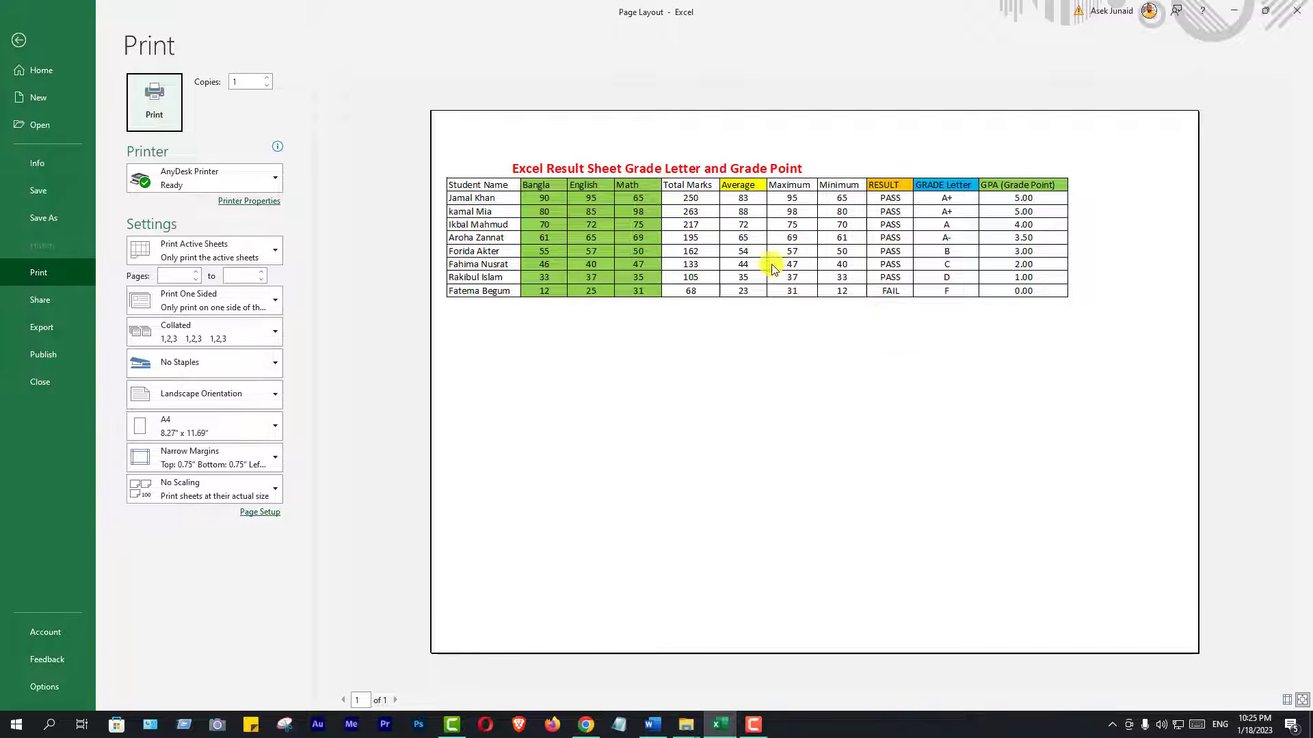
click(19, 38)
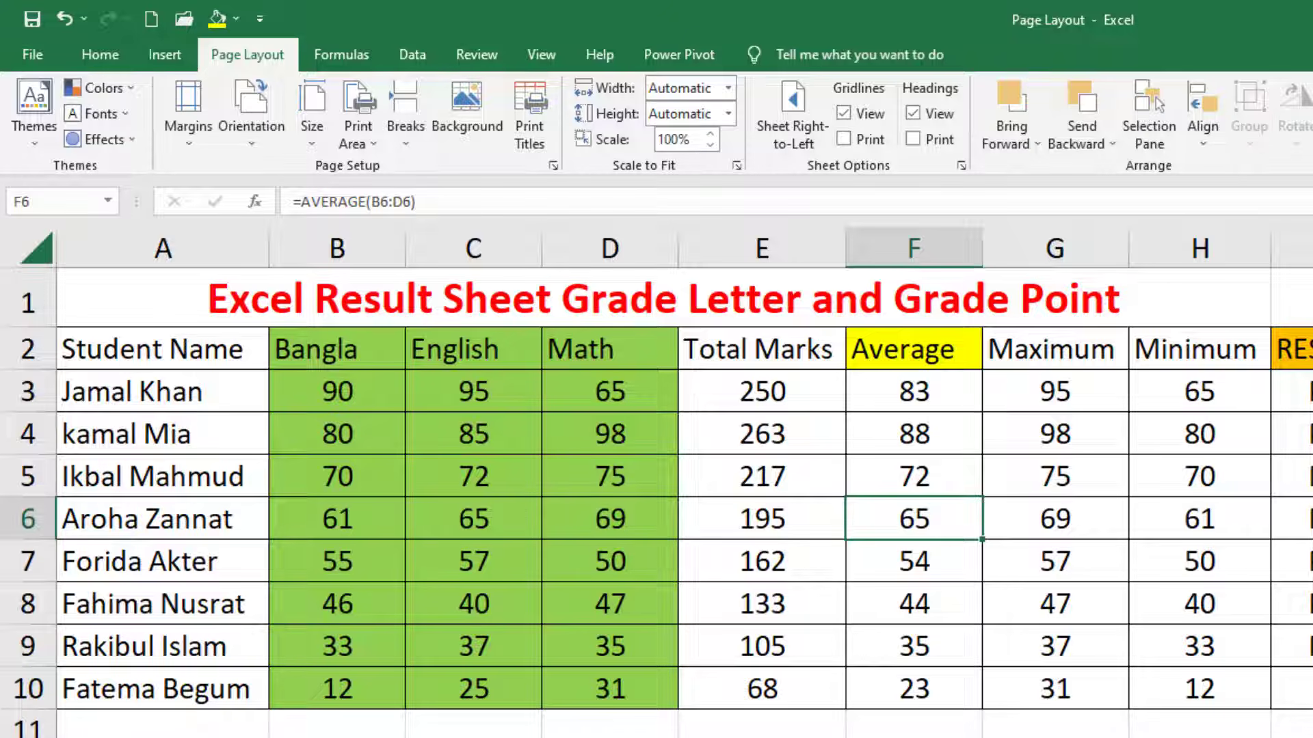
click(470, 112)
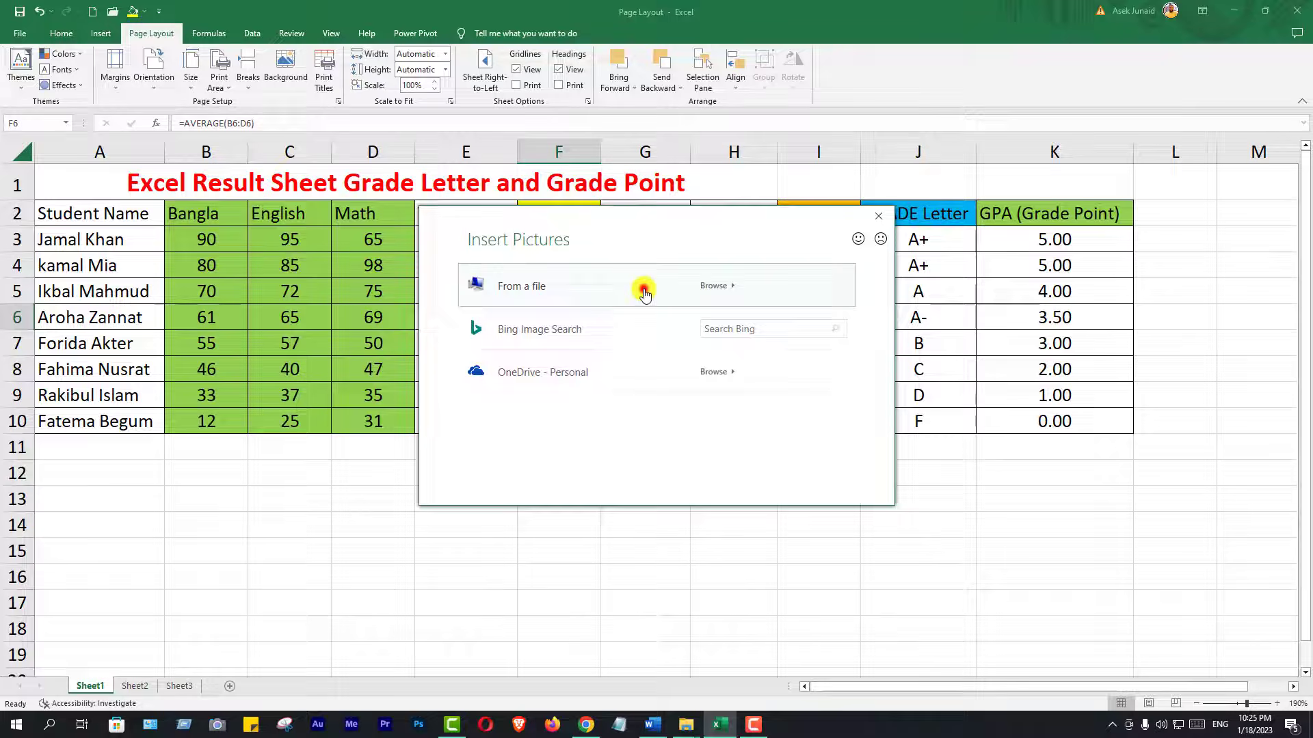
key(Escape)
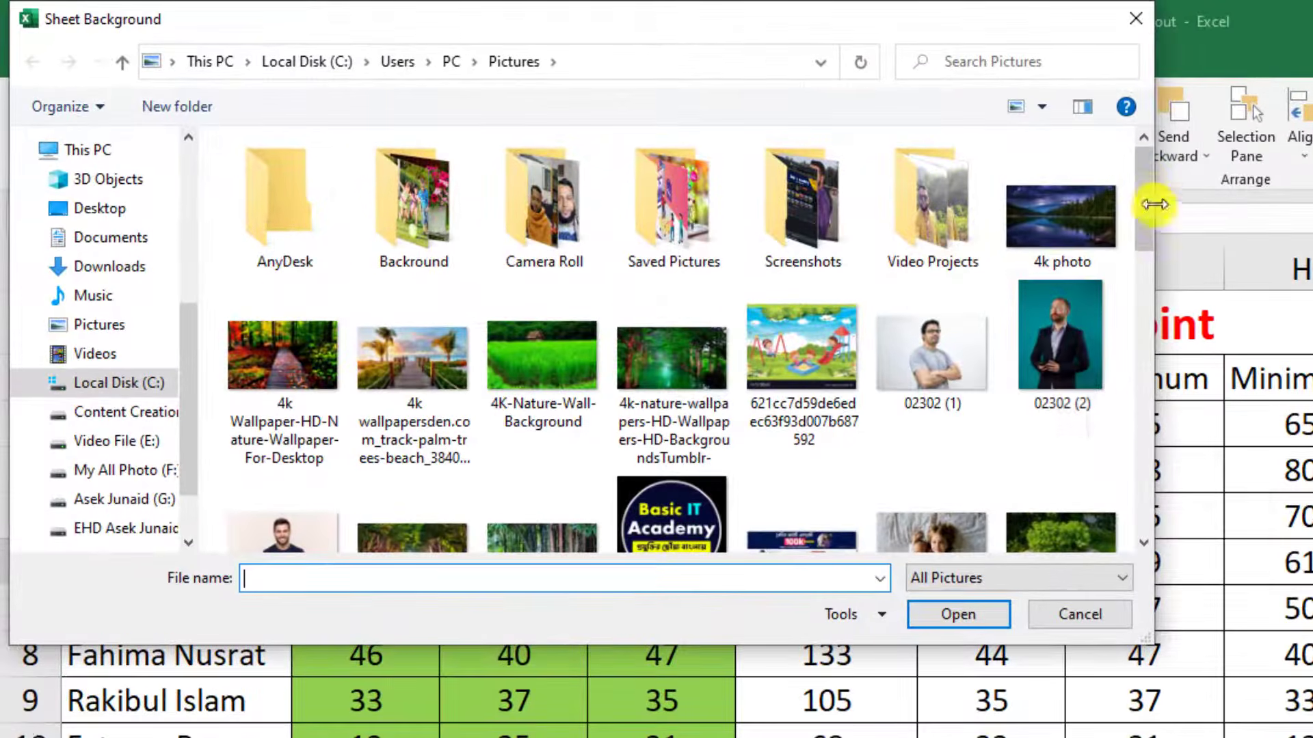
drag(646, 104, 645, 142)
mouse_move(1143, 251)
mouse_down()
mouse_move(1143, 281)
mouse_move(1143, 232)
mouse_move(1143, 261)
mouse_up()
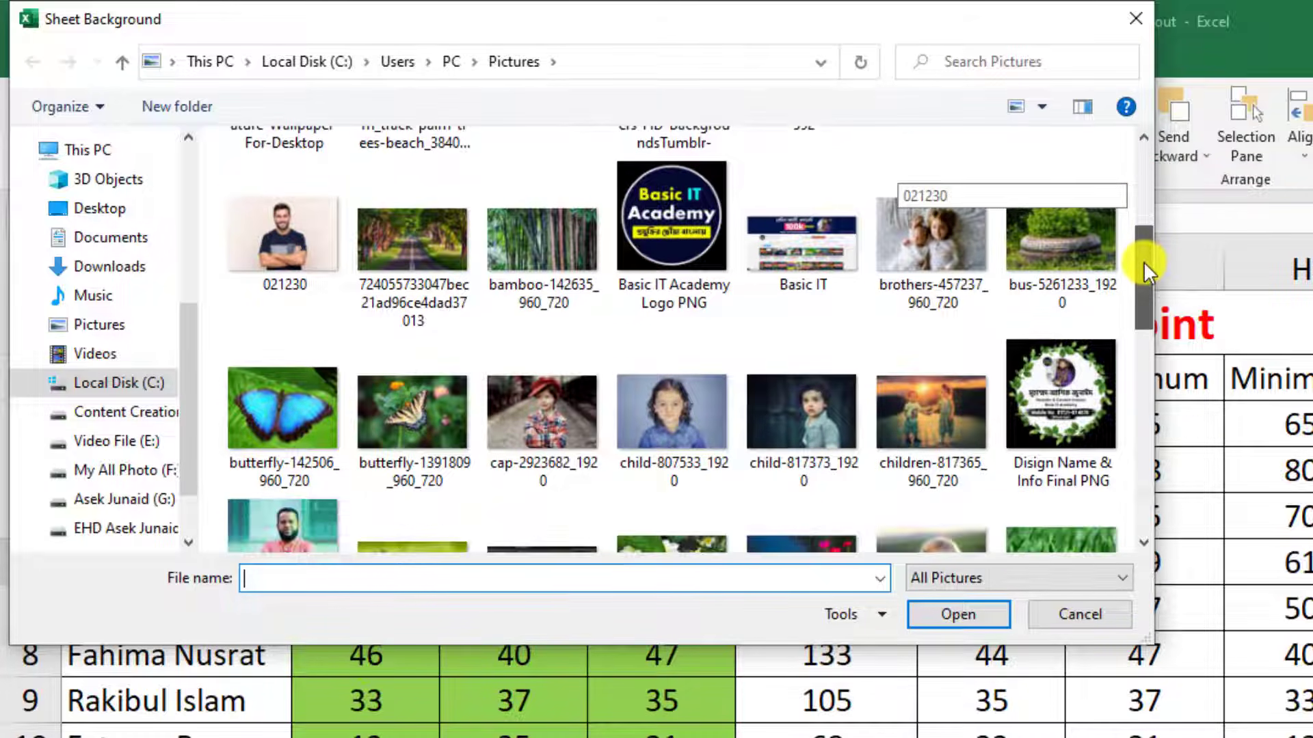
click(1064, 398)
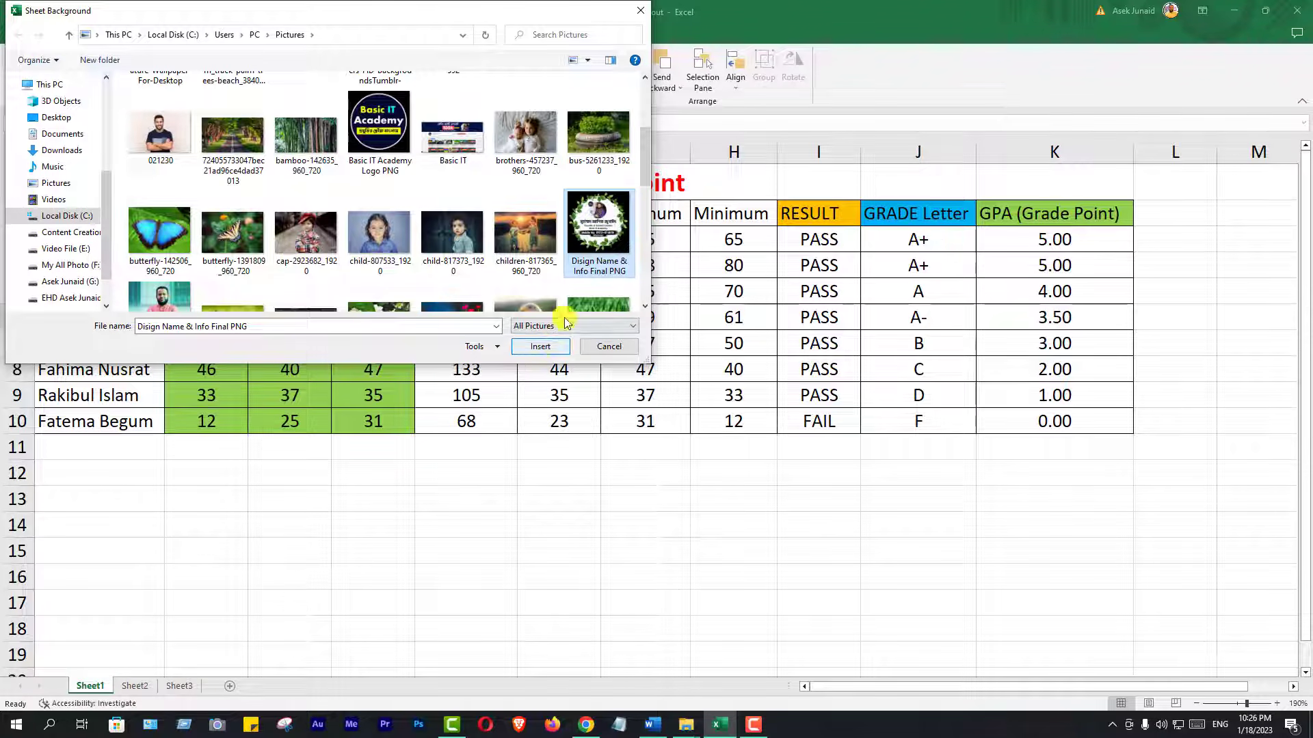
click(542, 347)
click(541, 347)
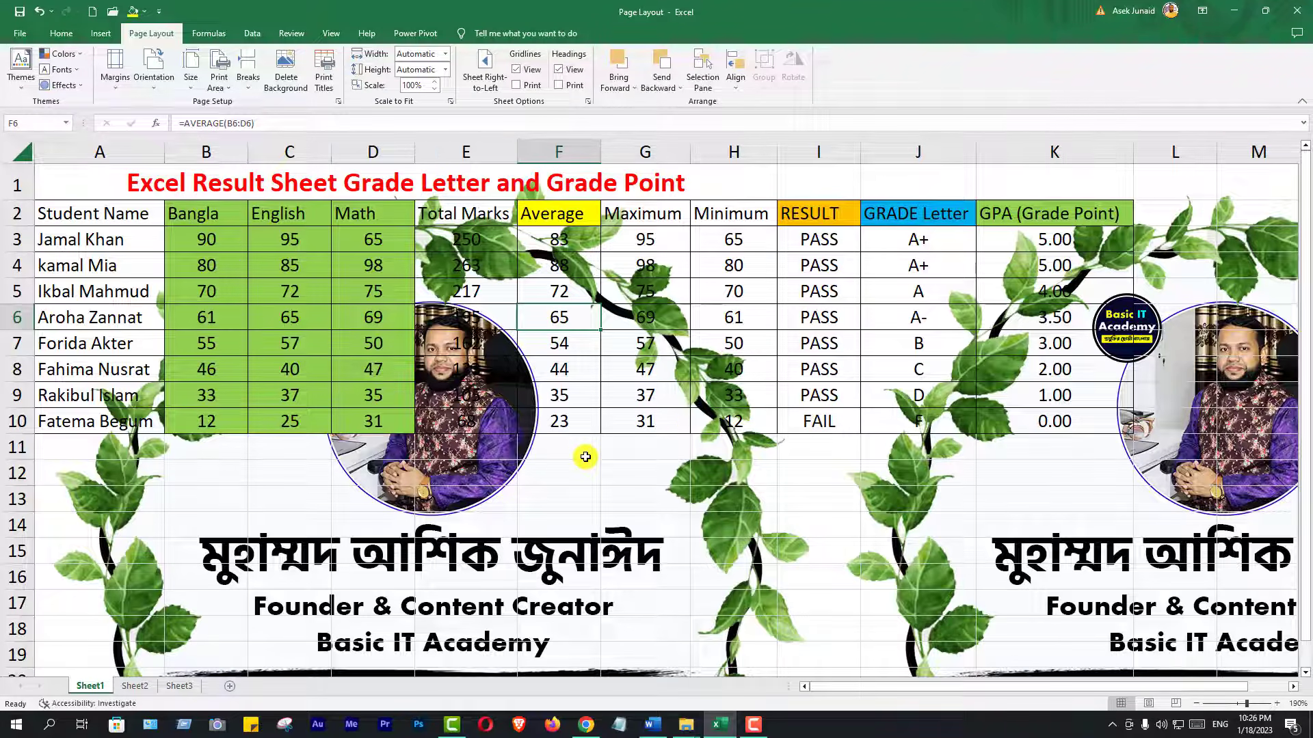
key(ctrl+z)
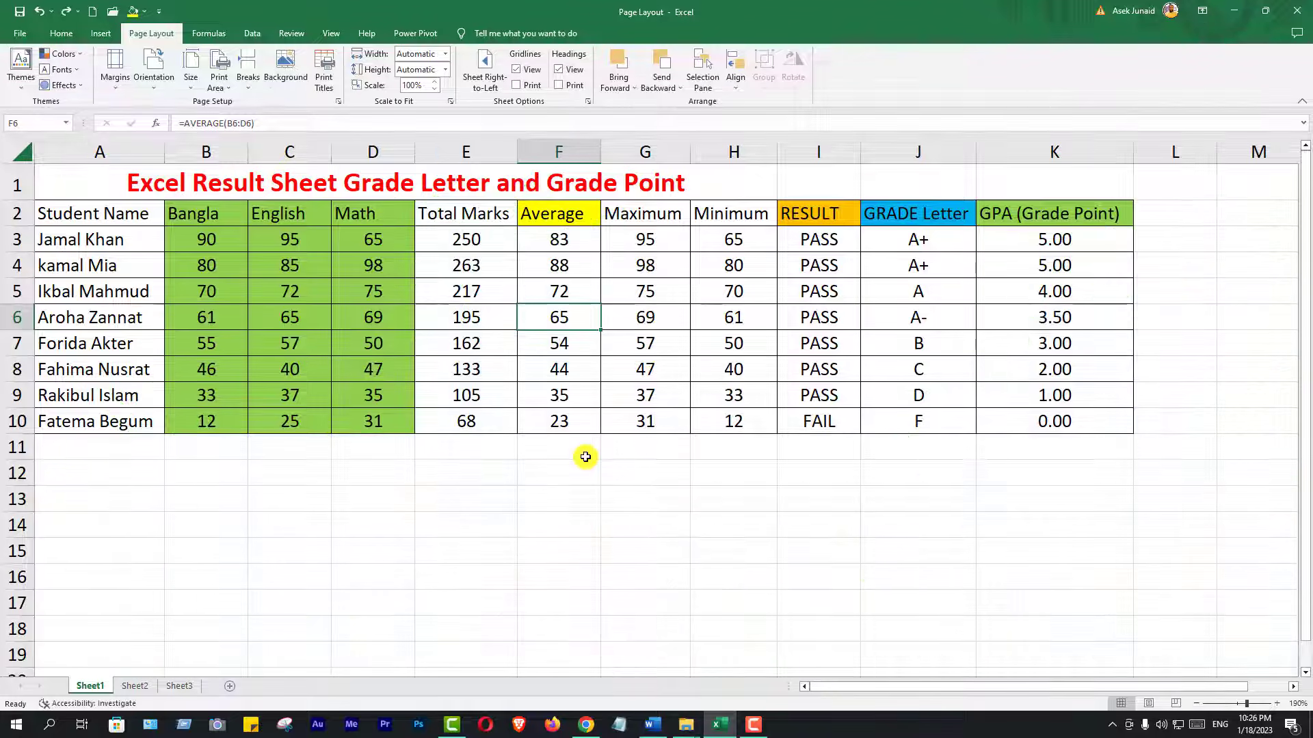
click(286, 73)
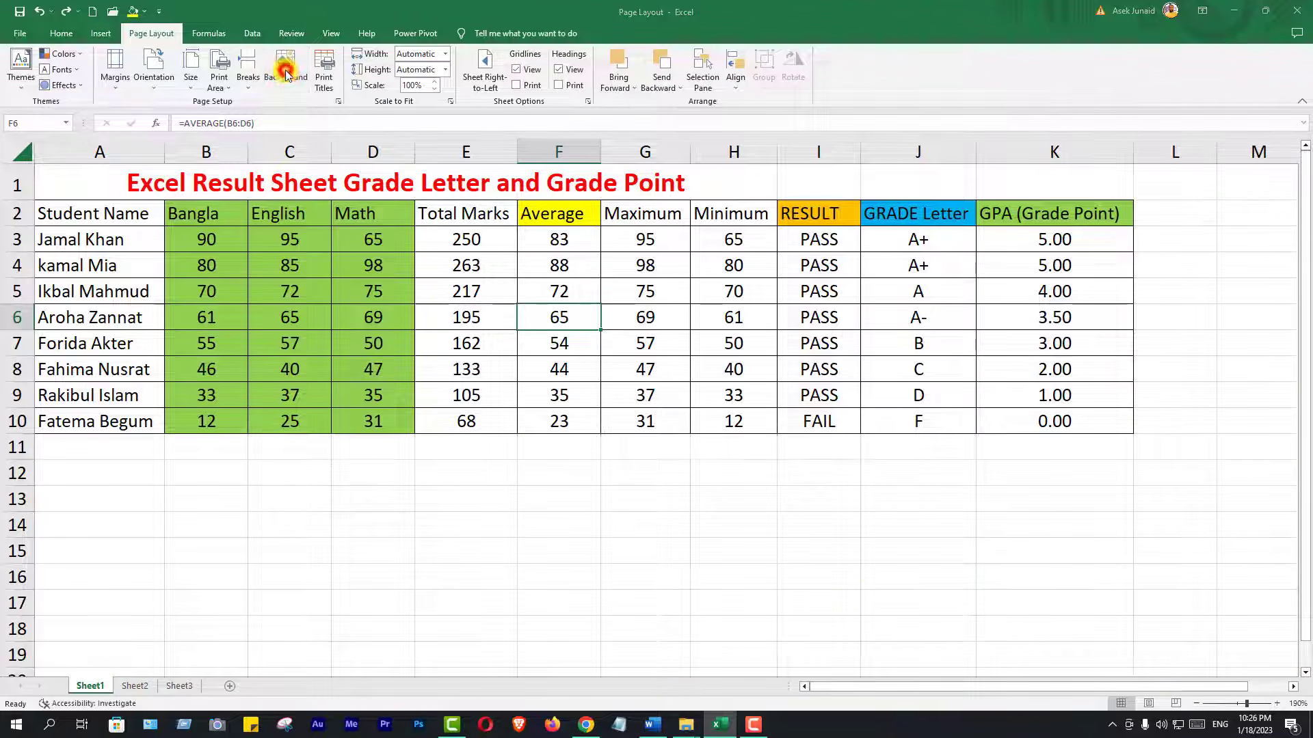
click(542, 285)
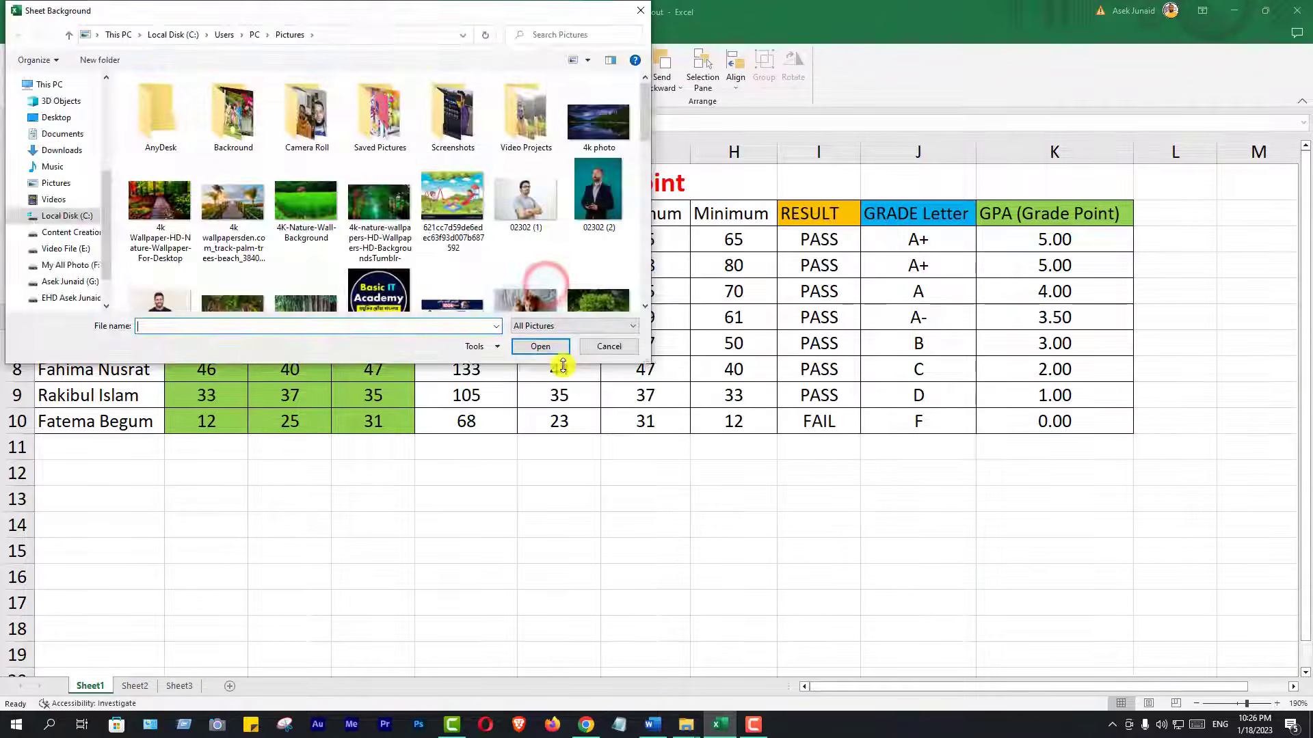
click(378, 293)
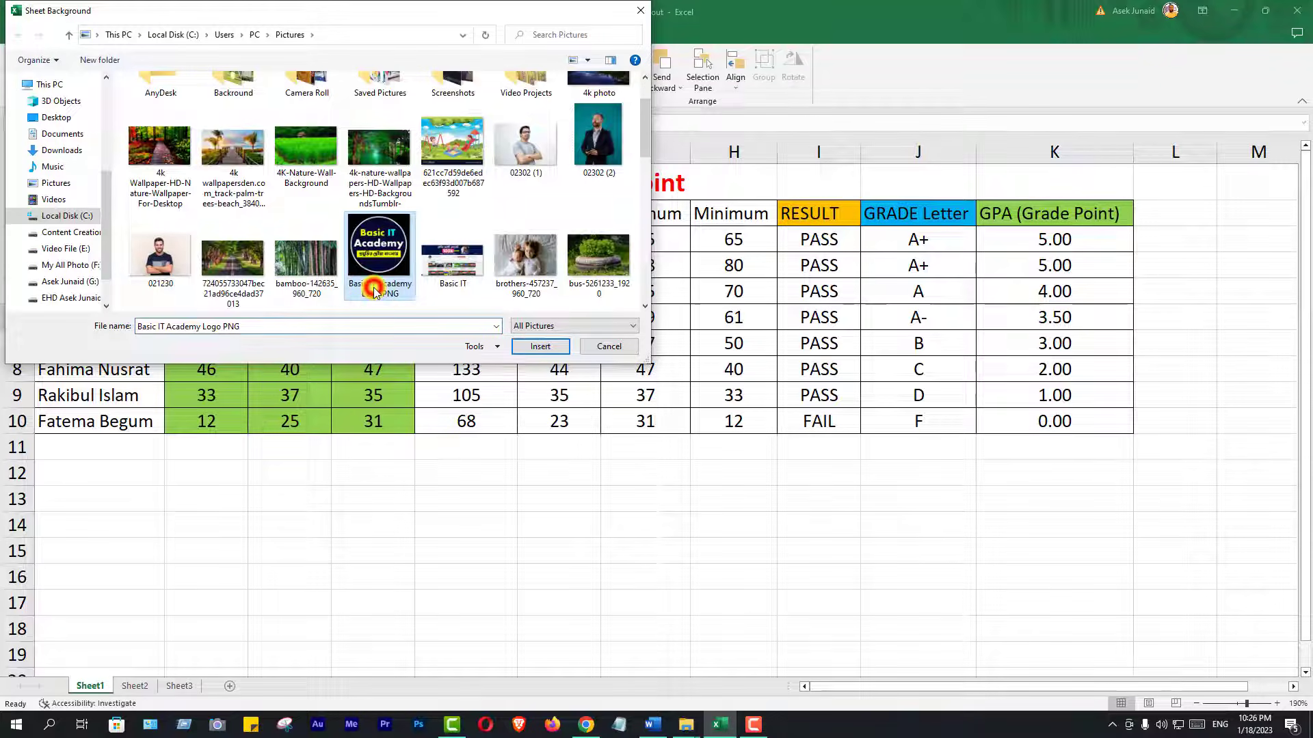
click(539, 346)
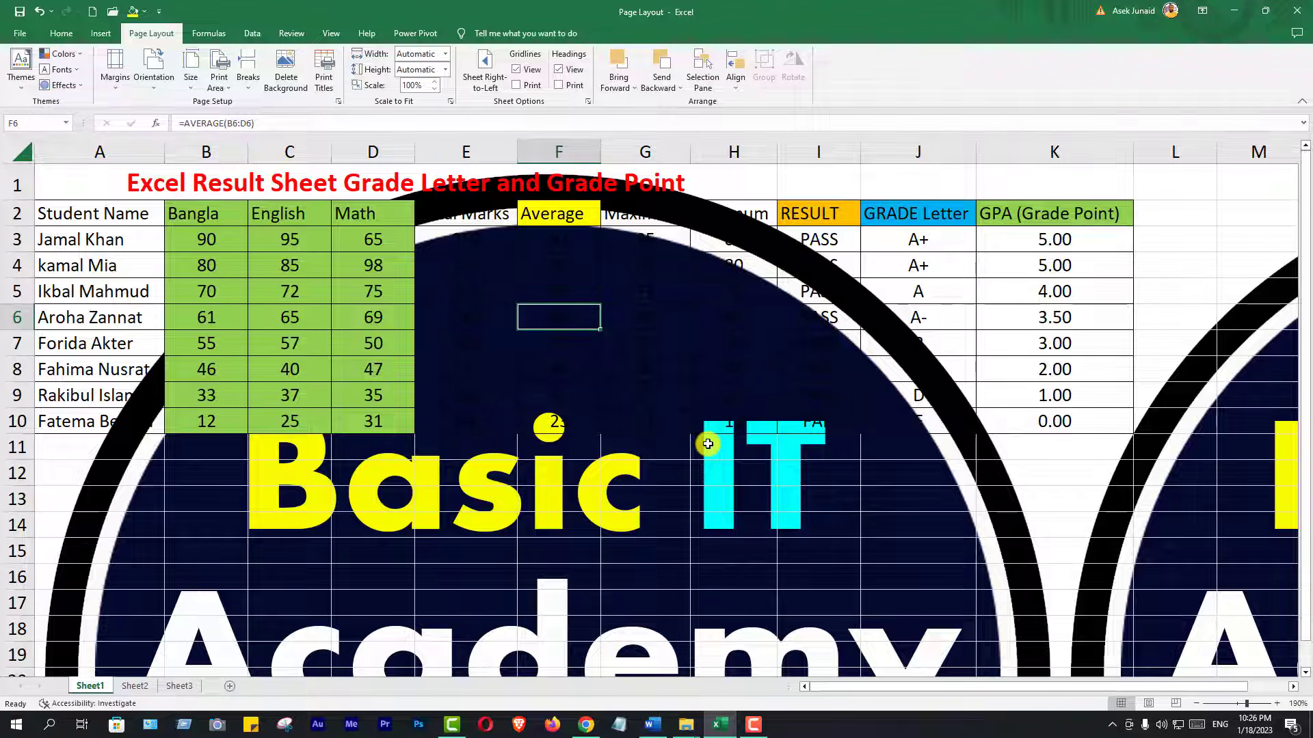
key(ctrl+z)
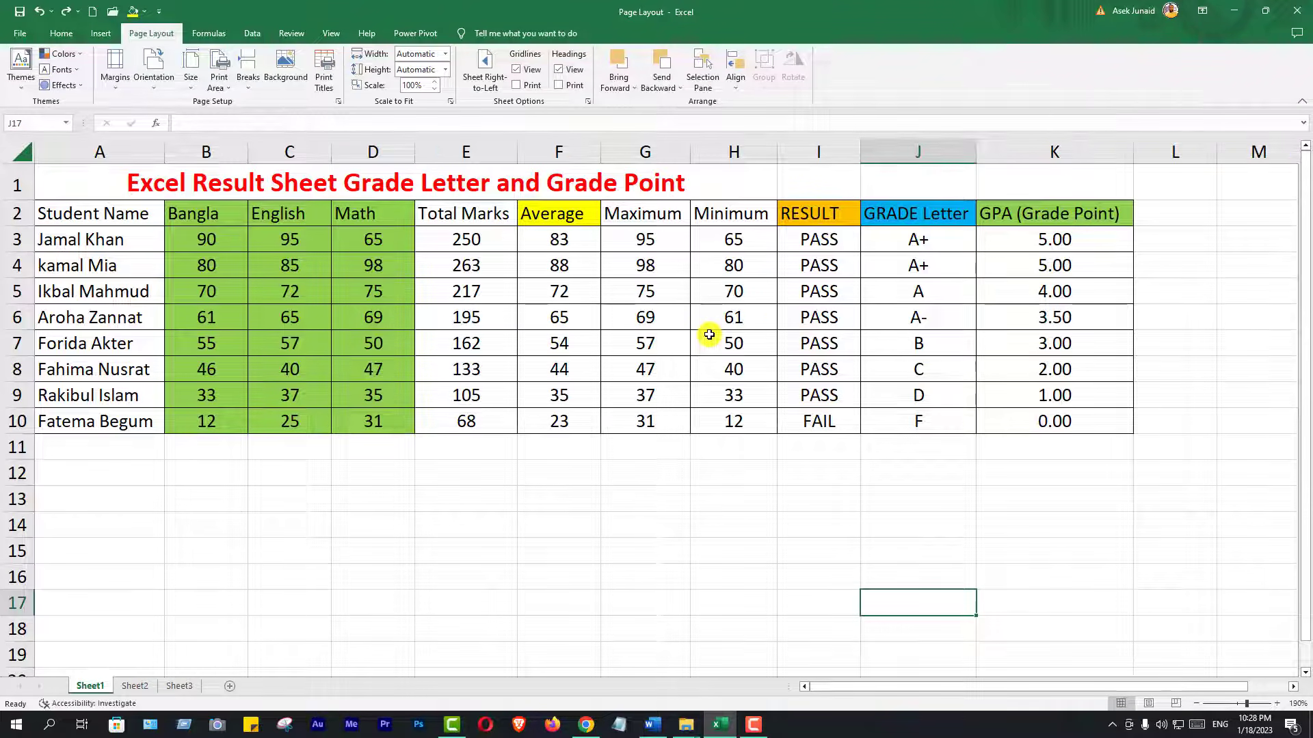
- Switch to Sheet3 and scroll through its long result table
click(182, 687)
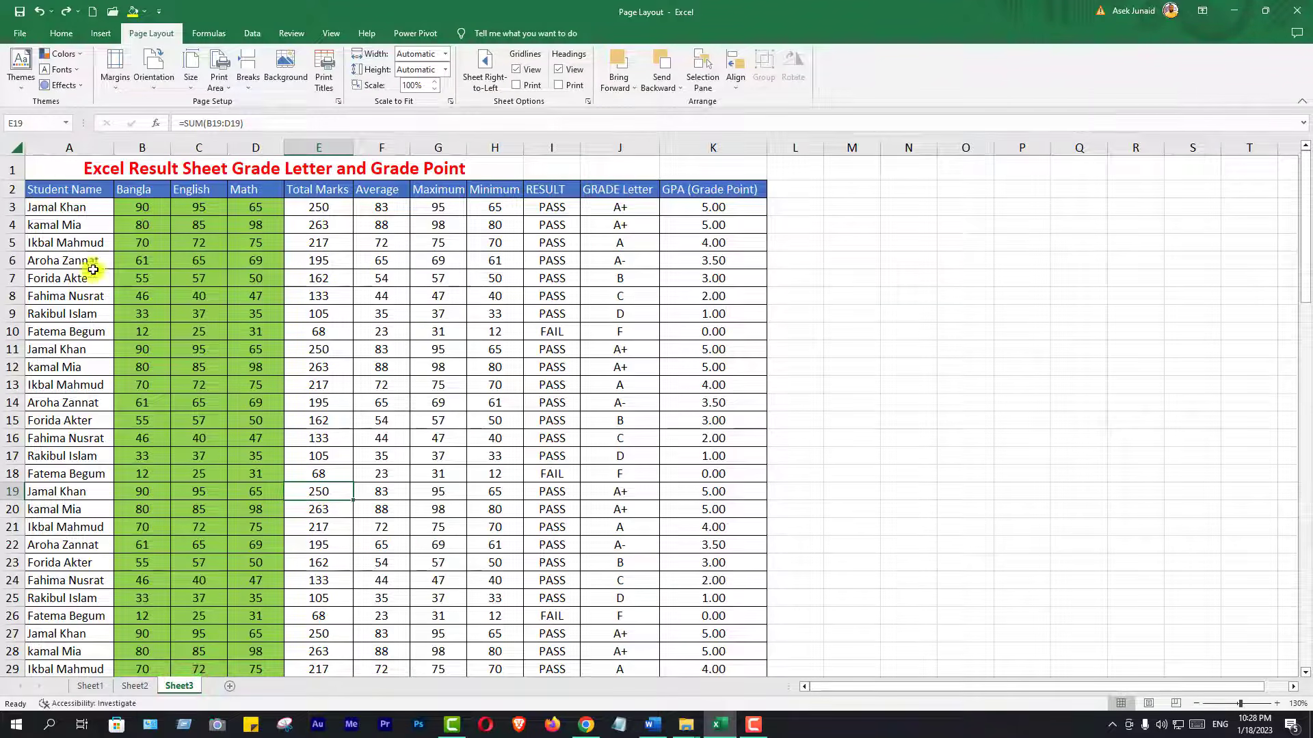
scroll(499, 505, down, 16)
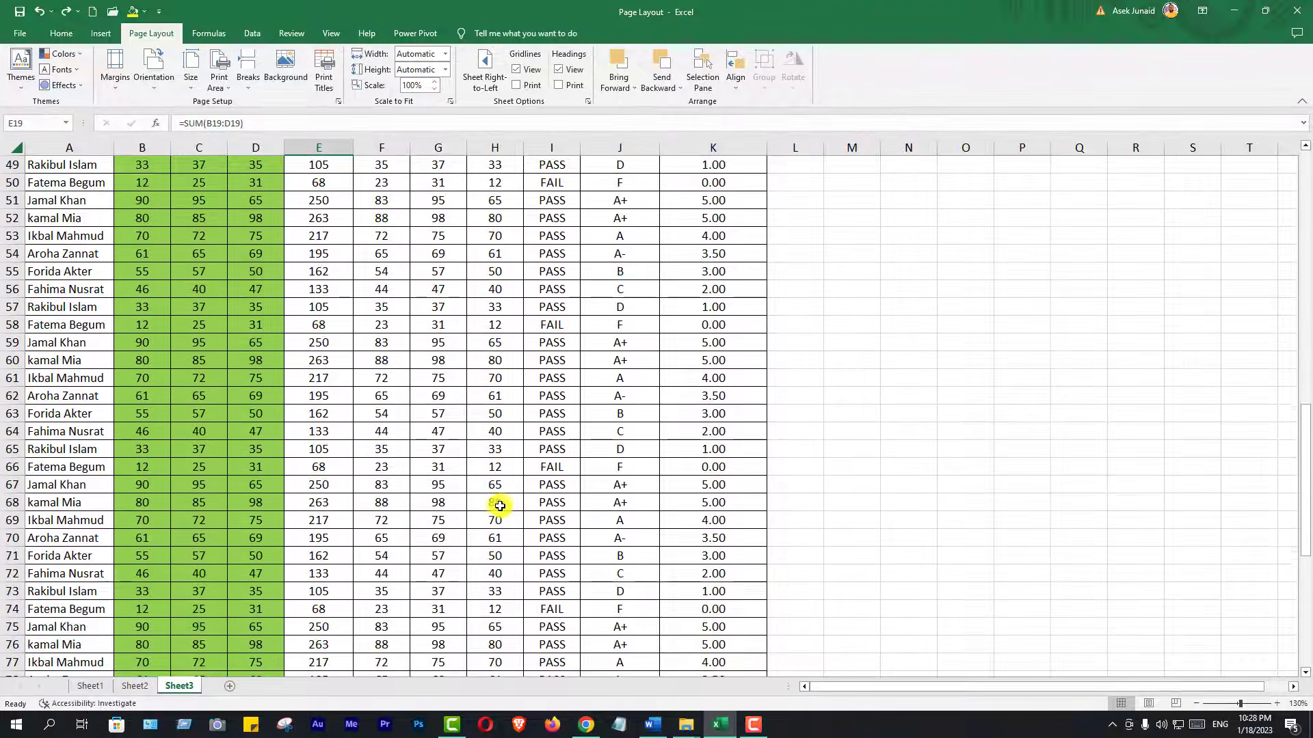
scroll(500, 506, down, 14)
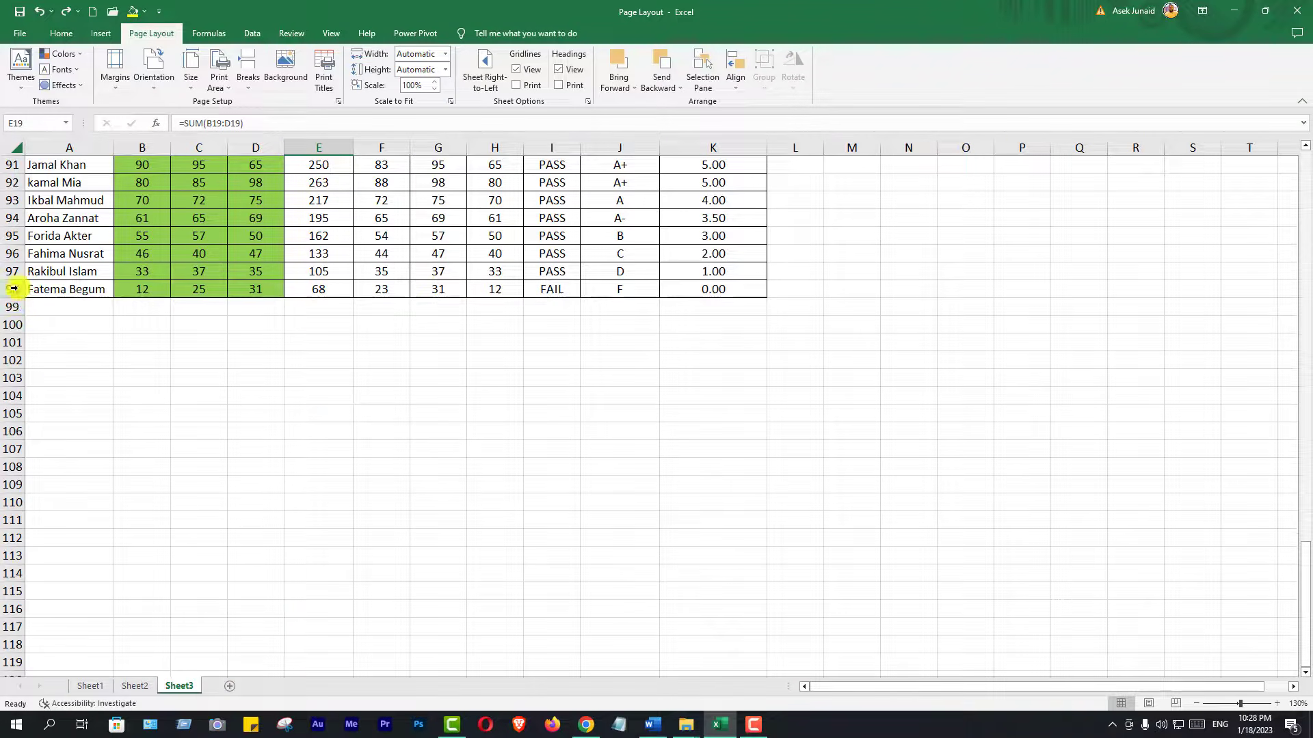
scroll(563, 471, up, 12)
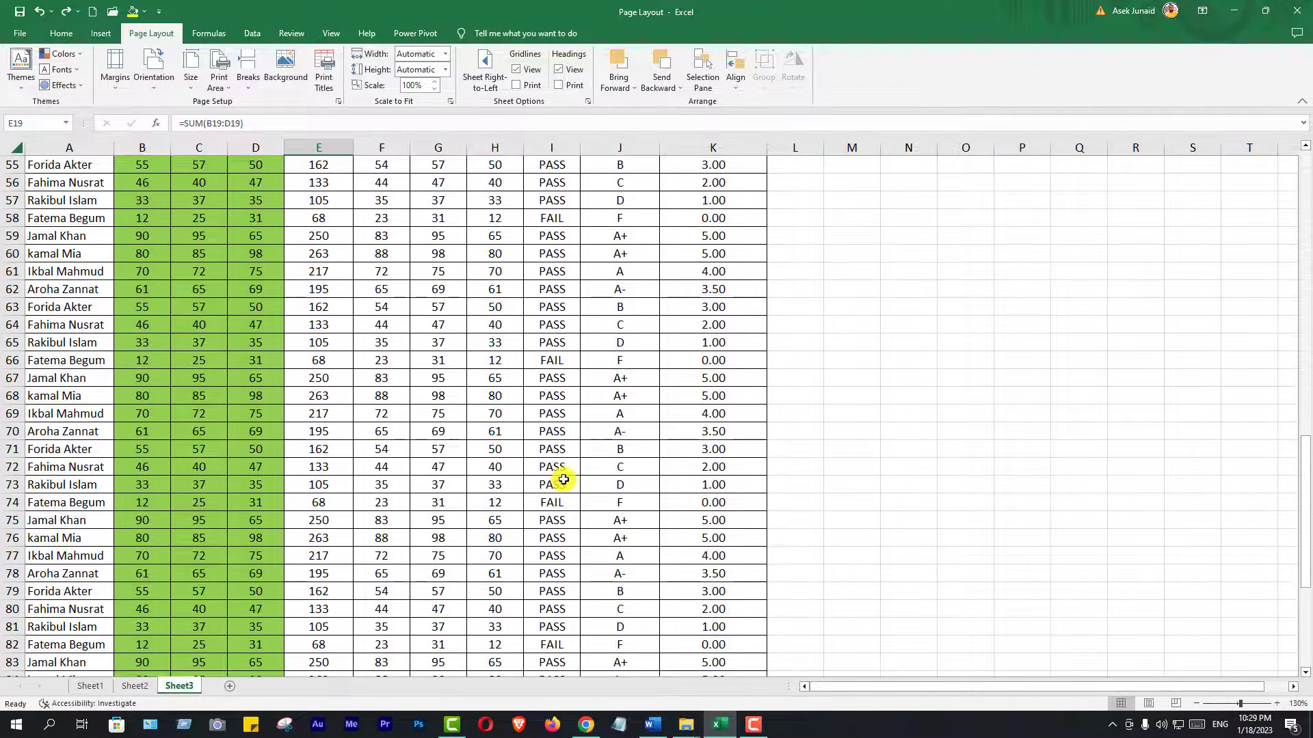
scroll(469, 489, up, 18)
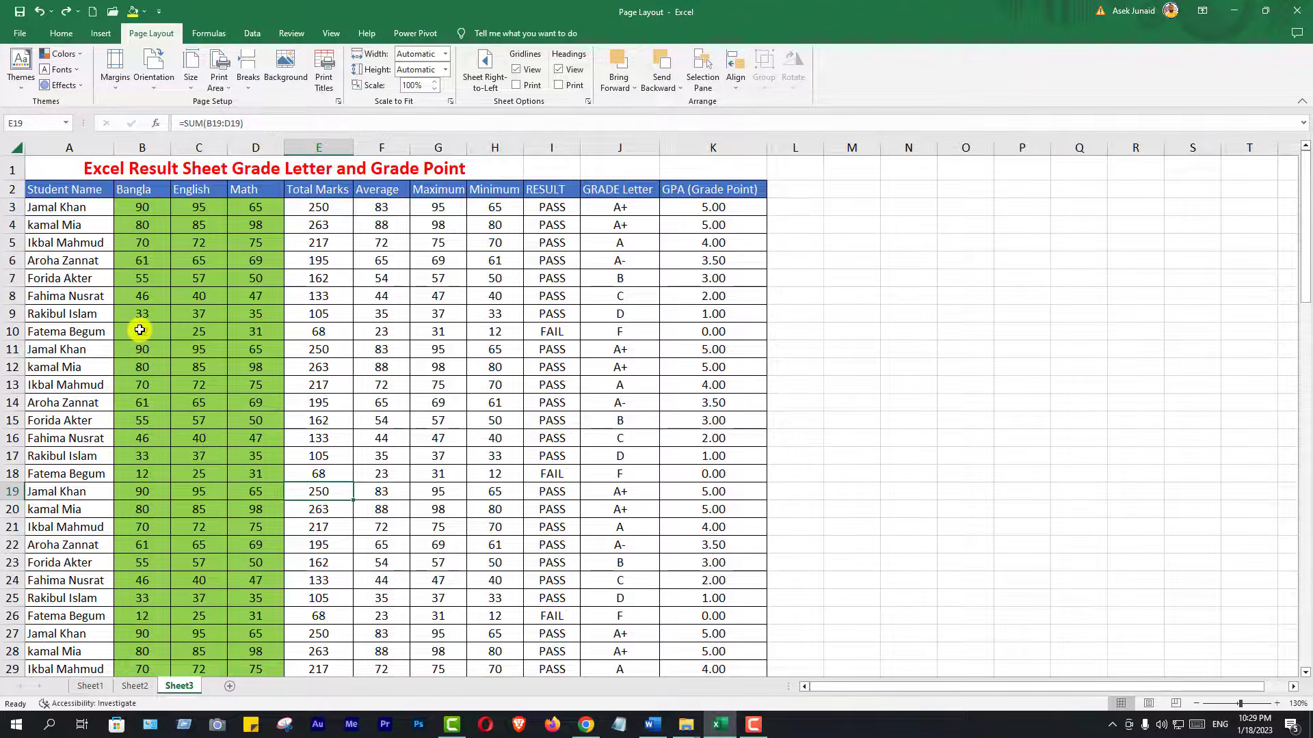
scroll(139, 330, down, 11)
scroll(140, 330, down, 6)
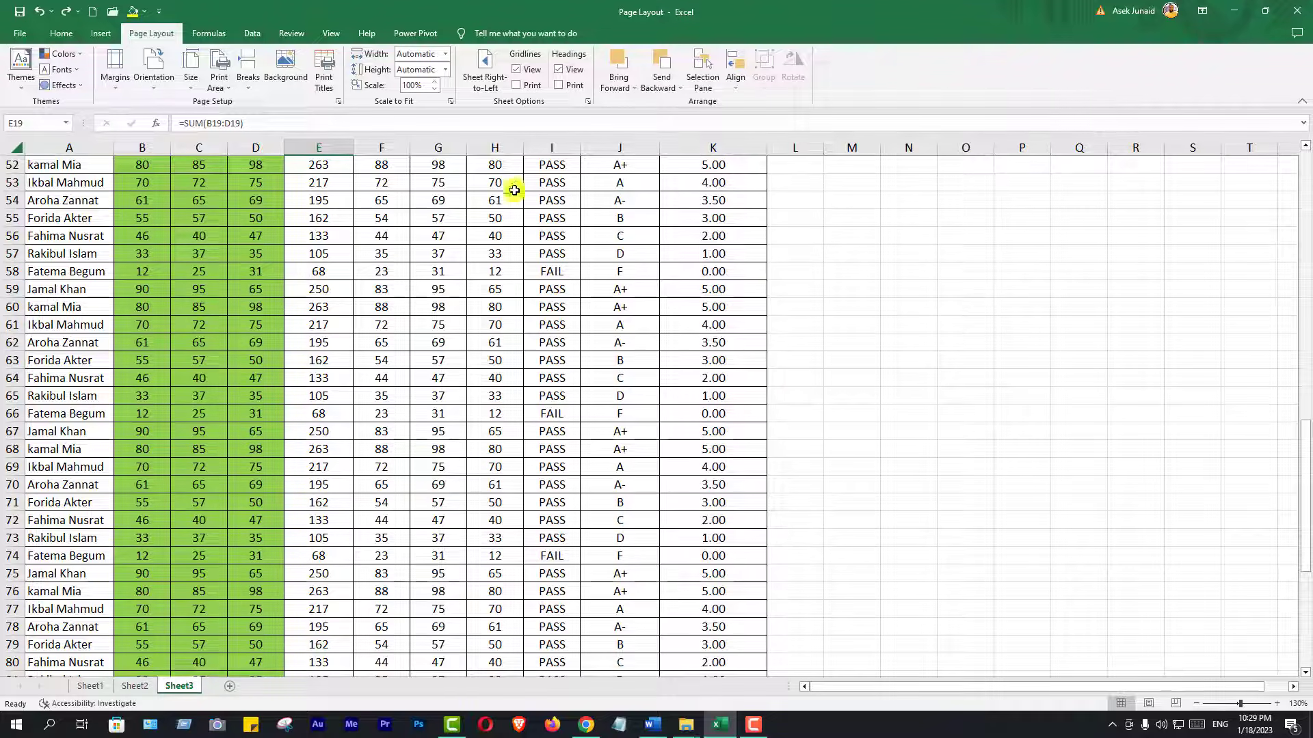
scroll(469, 463, up, 17)
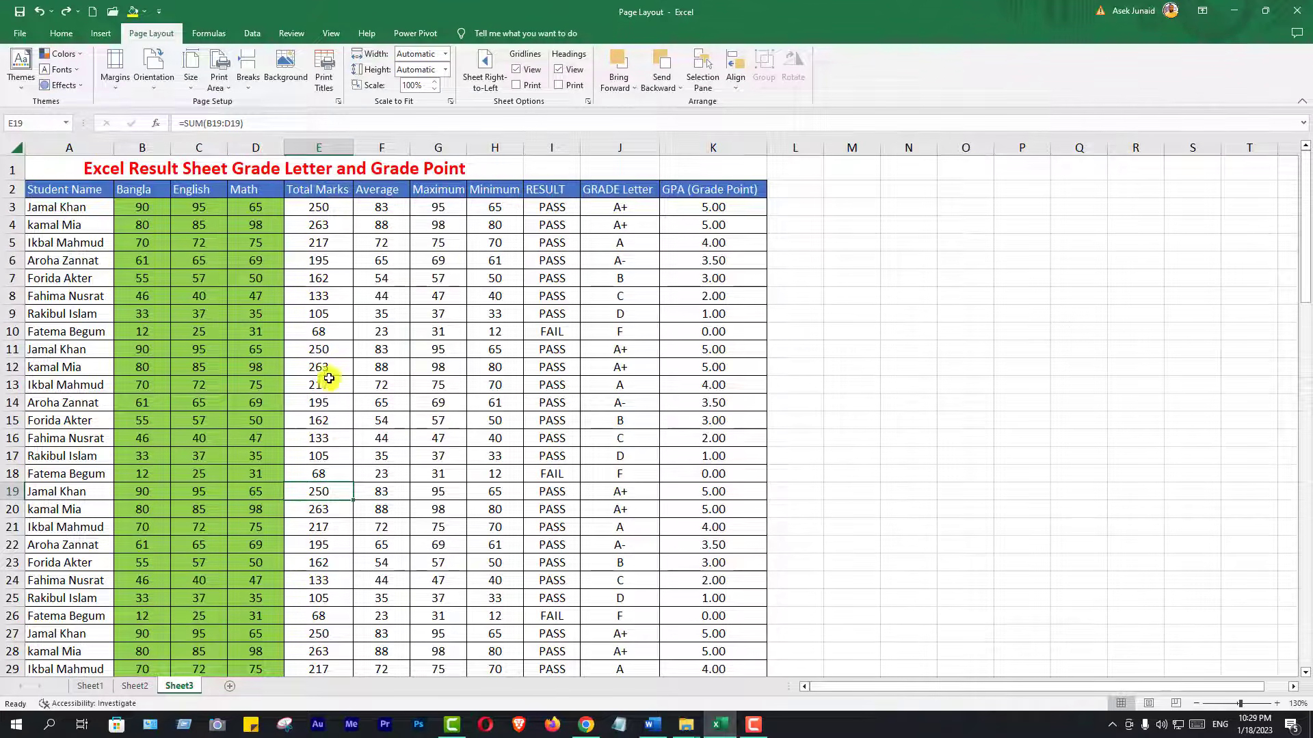
scroll(360, 425, down, 20)
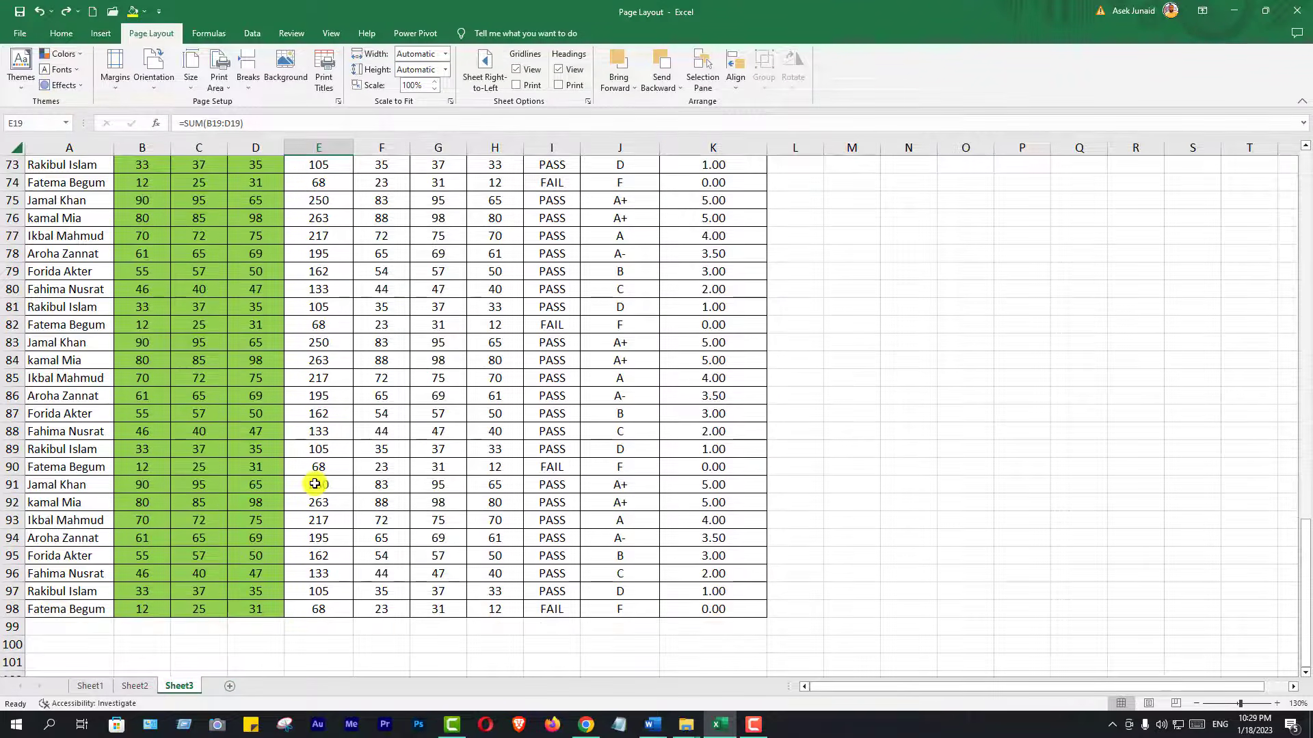
scroll(331, 478, down, 5)
- Select Total Marks cells E90:E96 and preview Sheet3's printout
drag(322, 201, 333, 308)
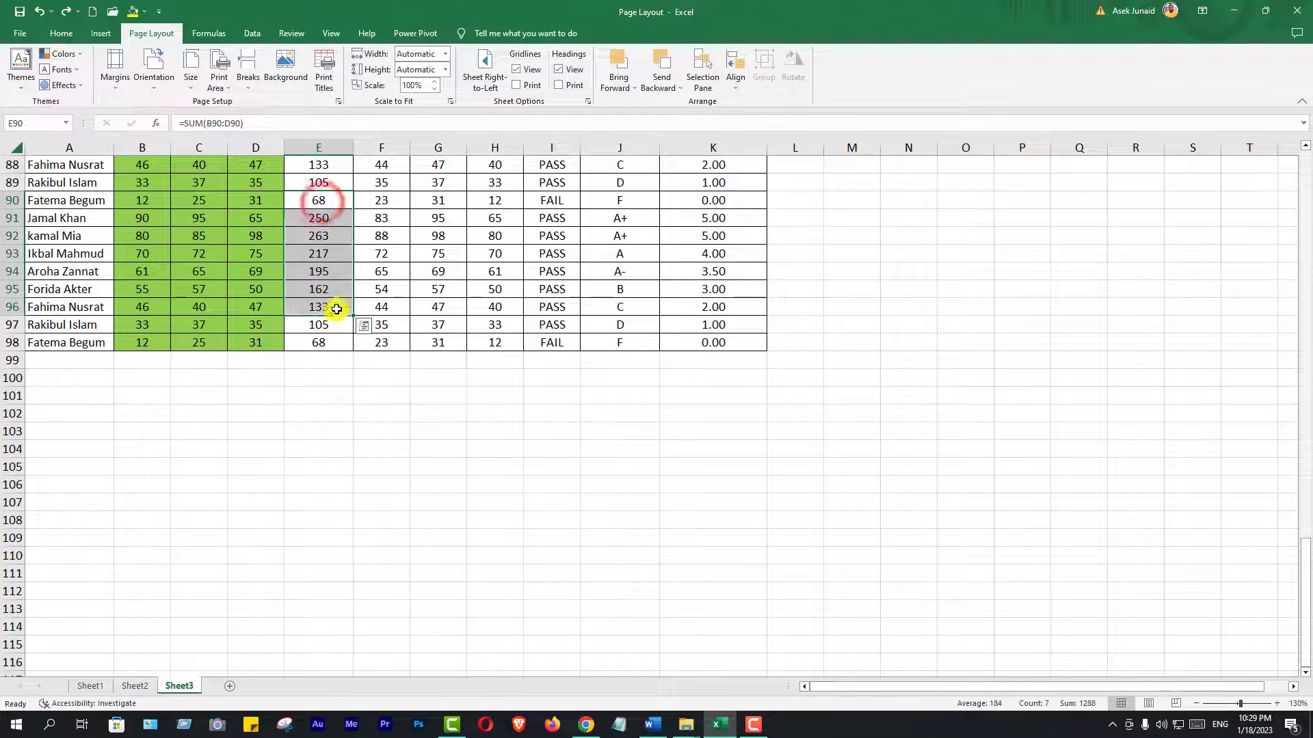
scroll(497, 479, up, 12)
scroll(497, 479, up, 17)
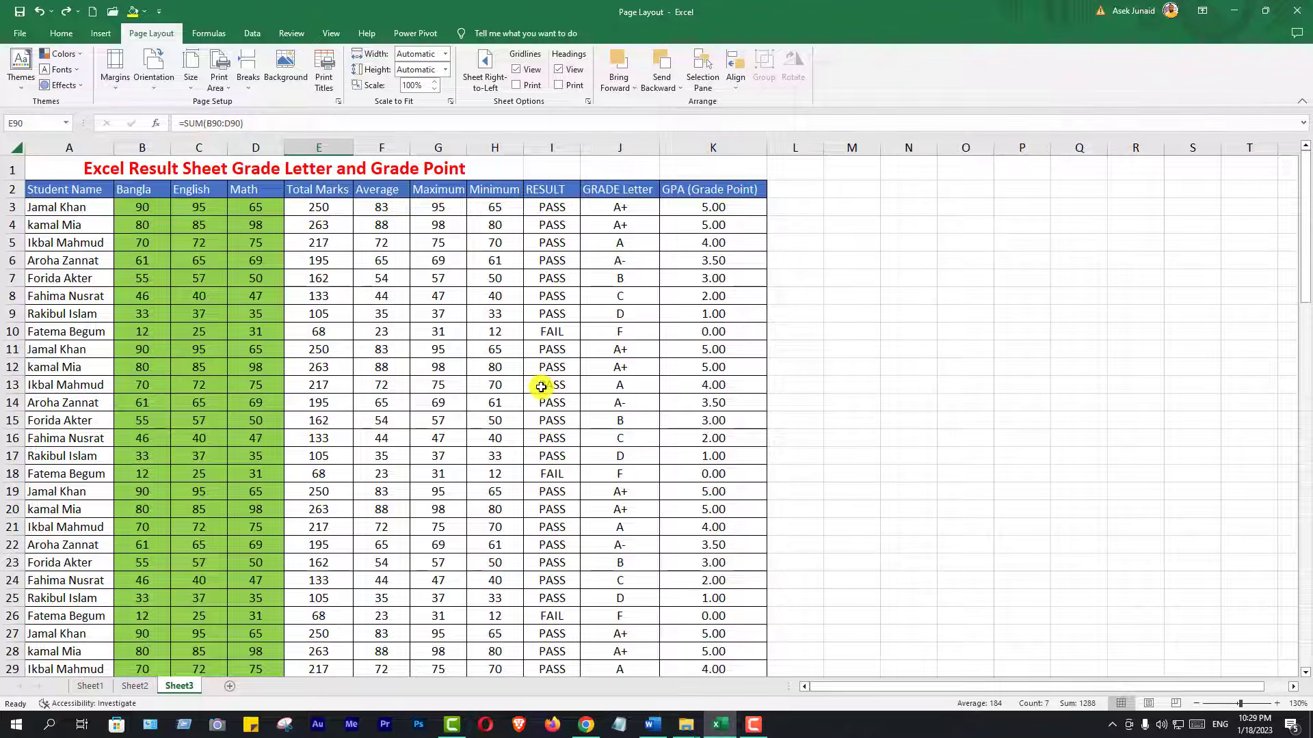
key(ctrl+p)
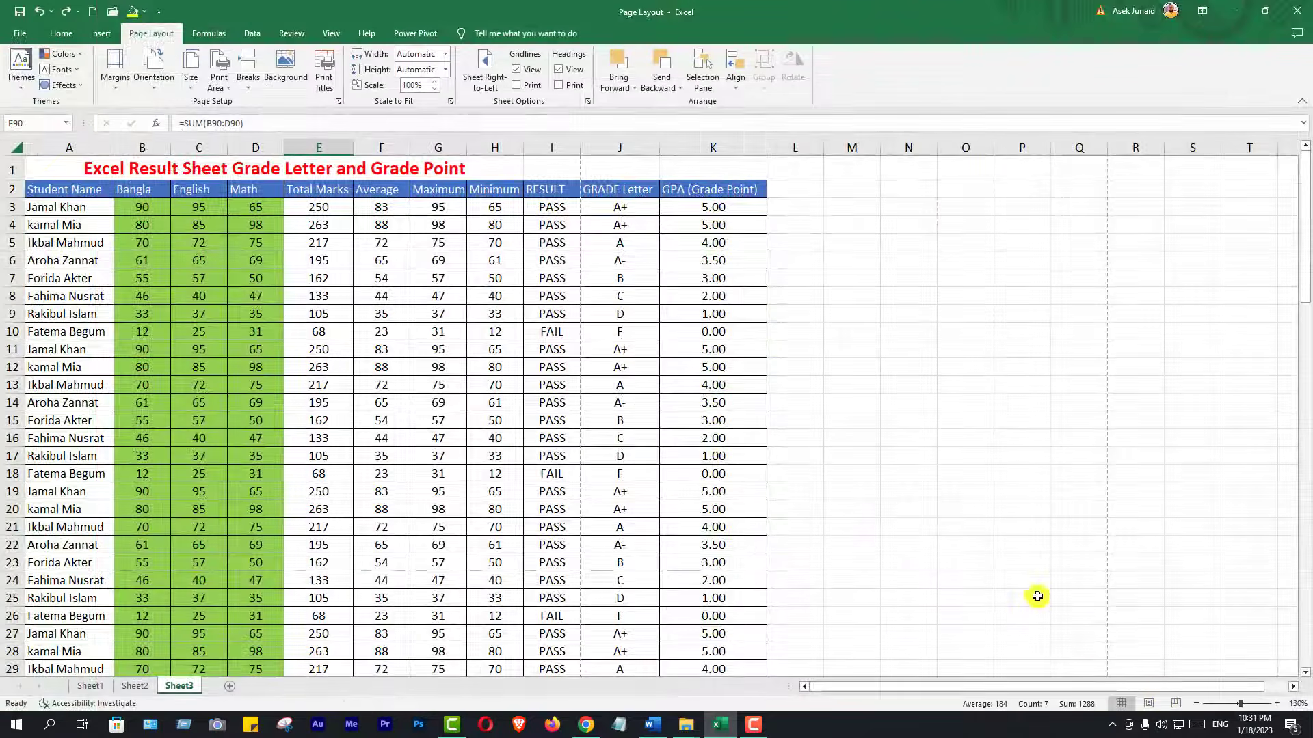
- View Sheet3 as printed pages in Page Layout view, then return to Normal view
click(1148, 704)
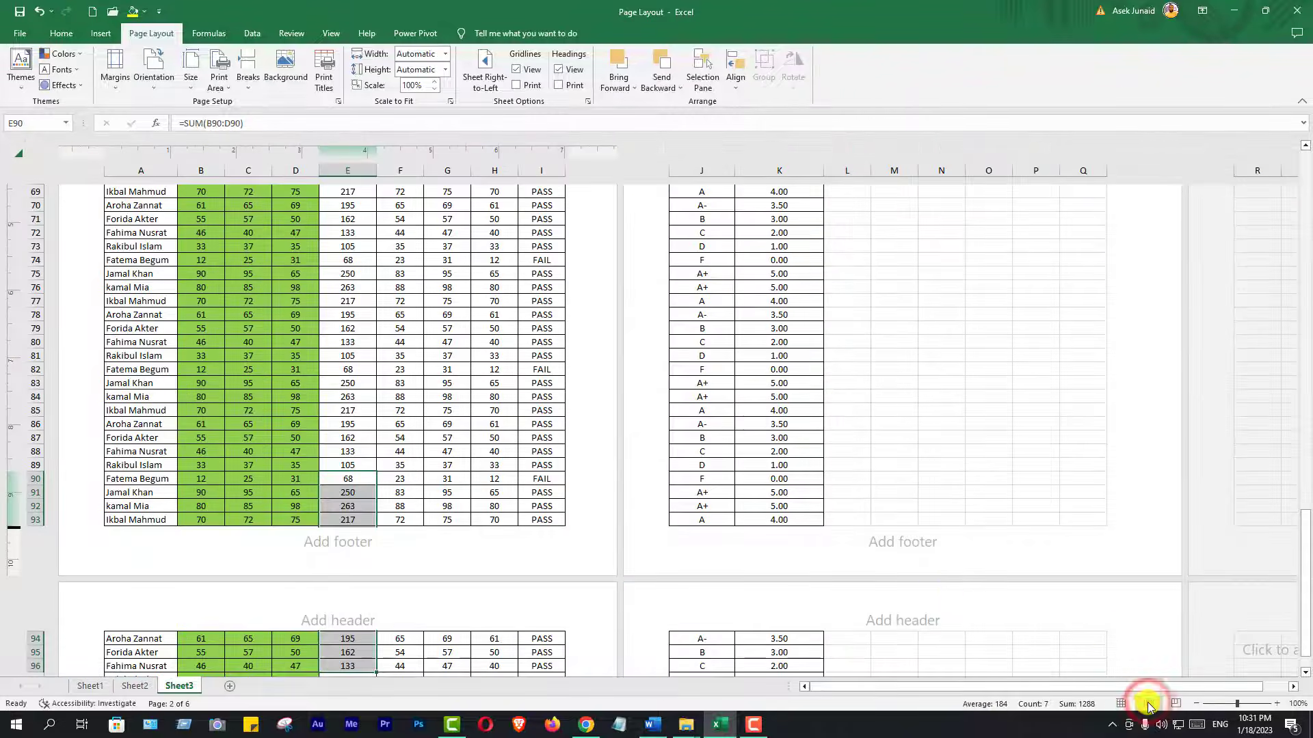
scroll(755, 571, up, 15)
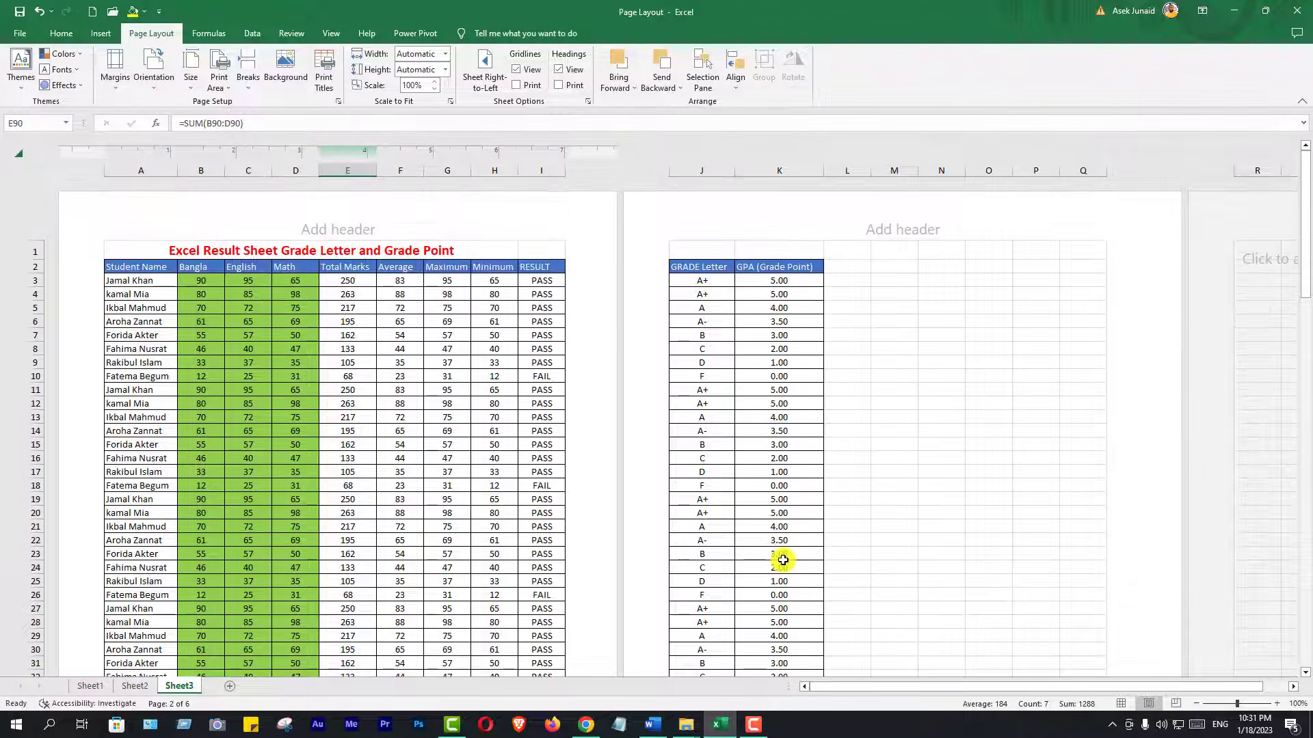
scroll(518, 404, down, 12)
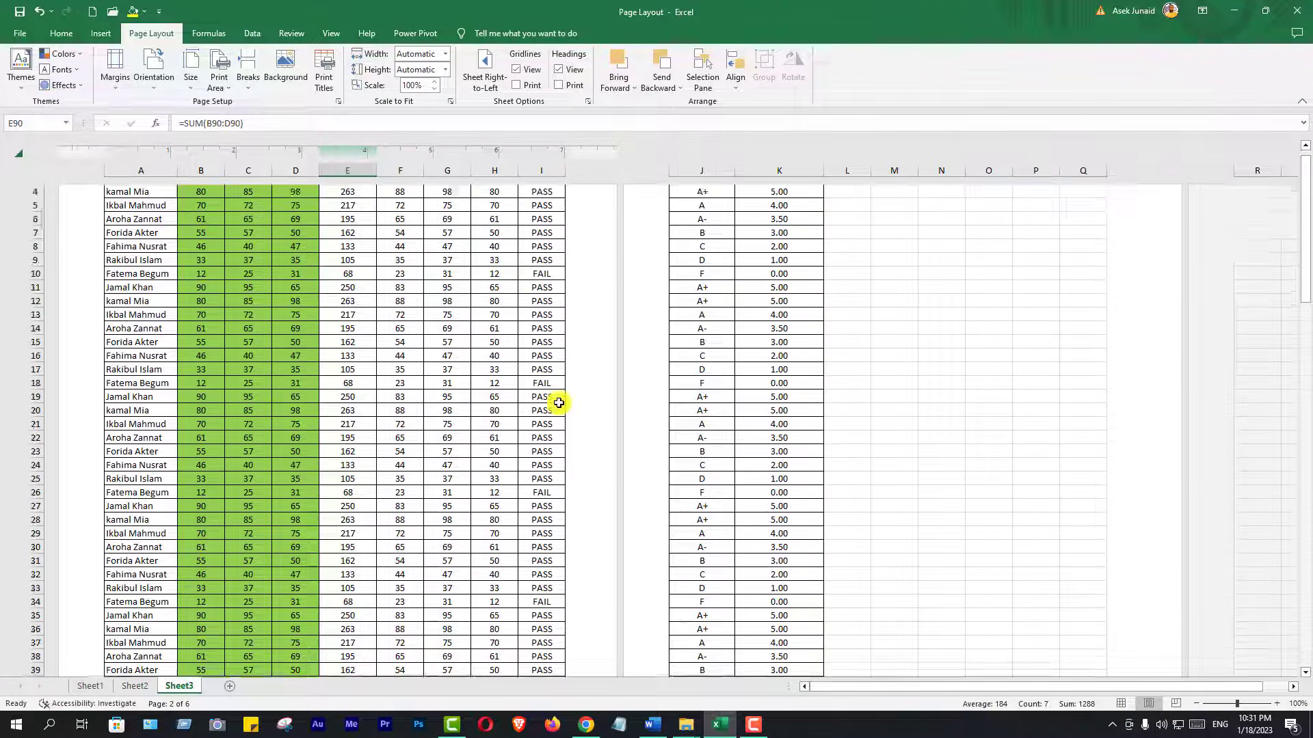
scroll(404, 520, down, 8)
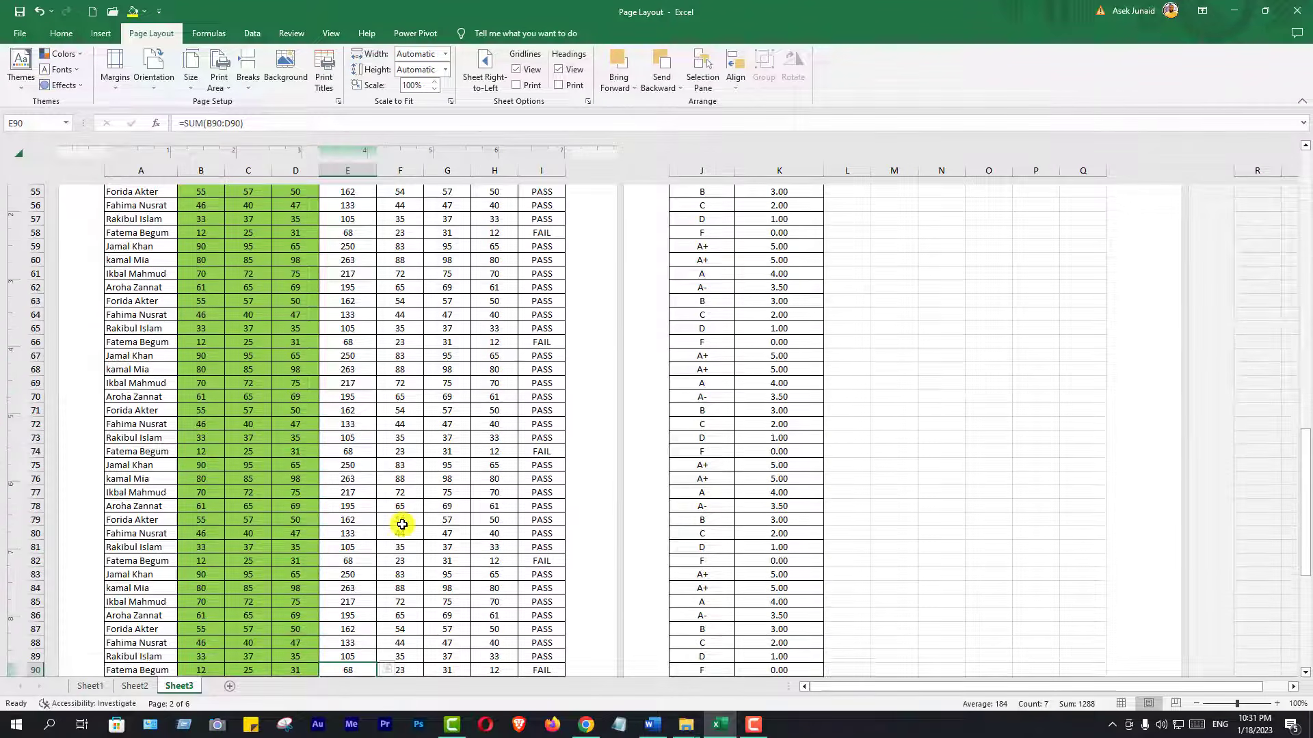
scroll(411, 518, up, 20)
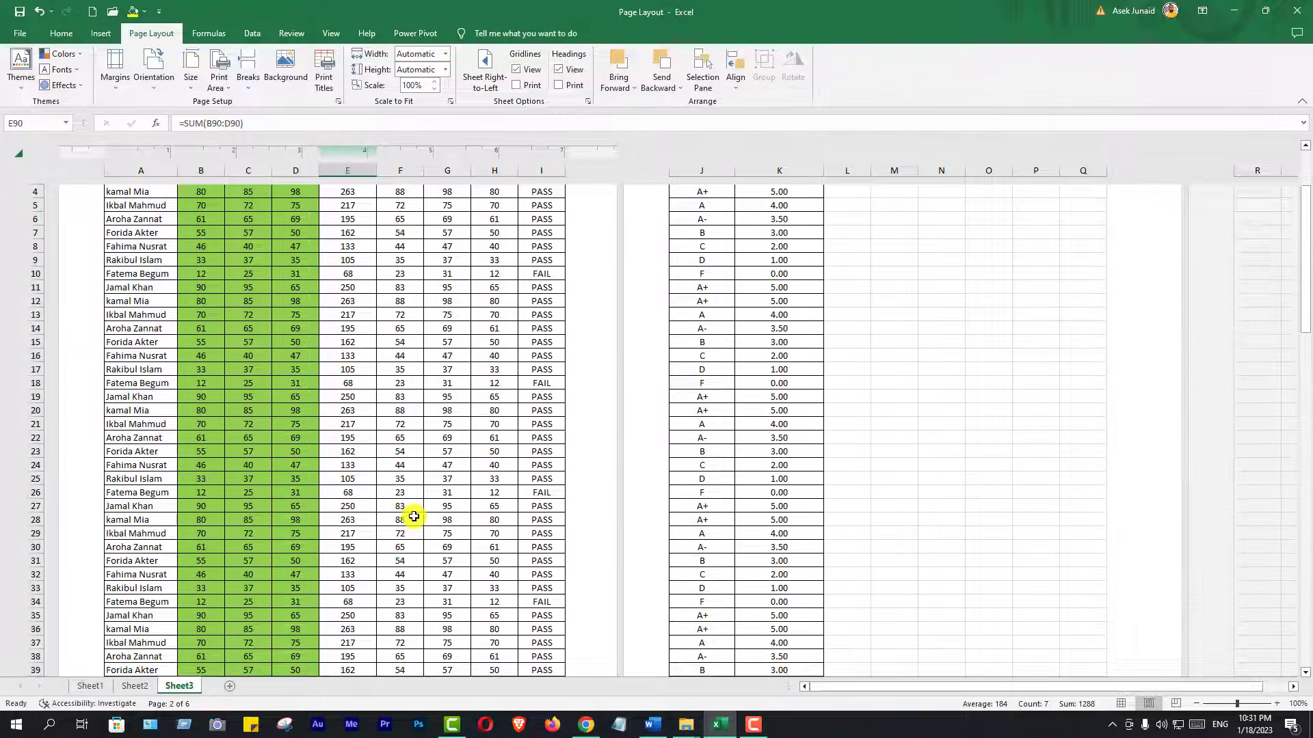
click(1122, 703)
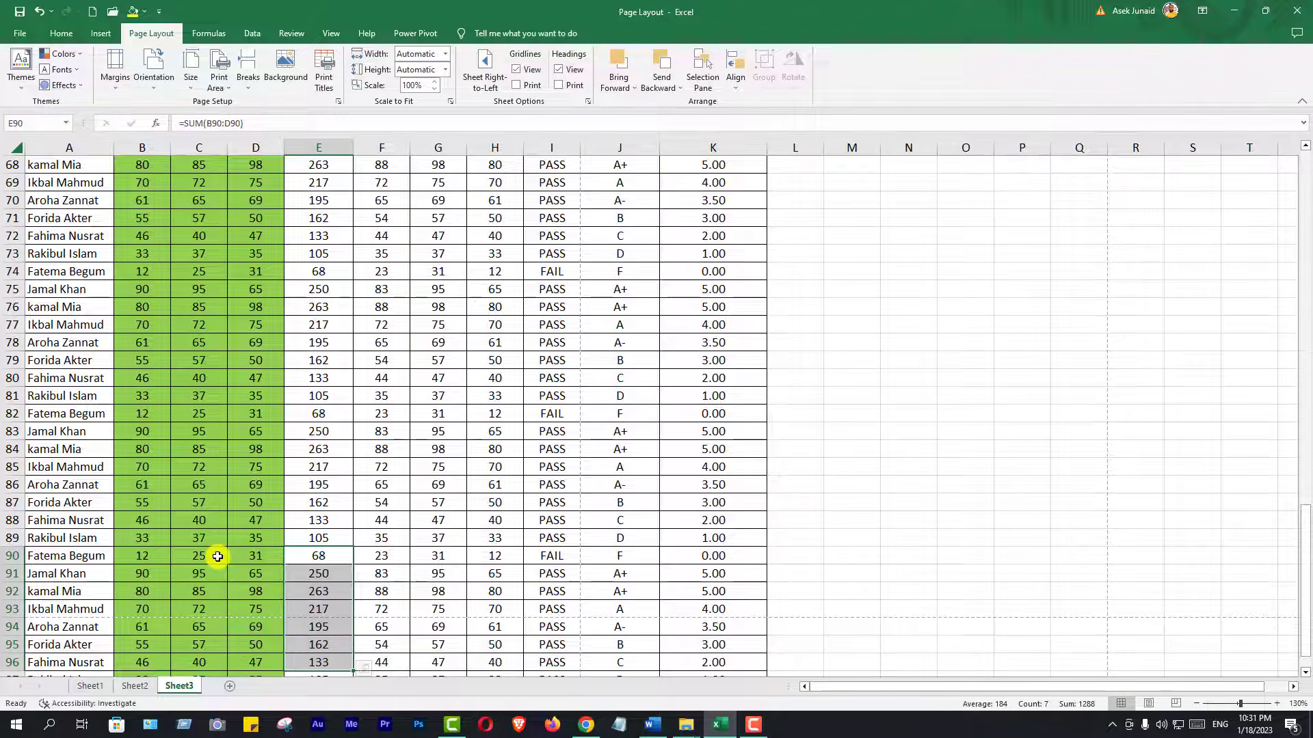
- Page through the six-page print preview, then return to the sheet
key(ctrl+p)
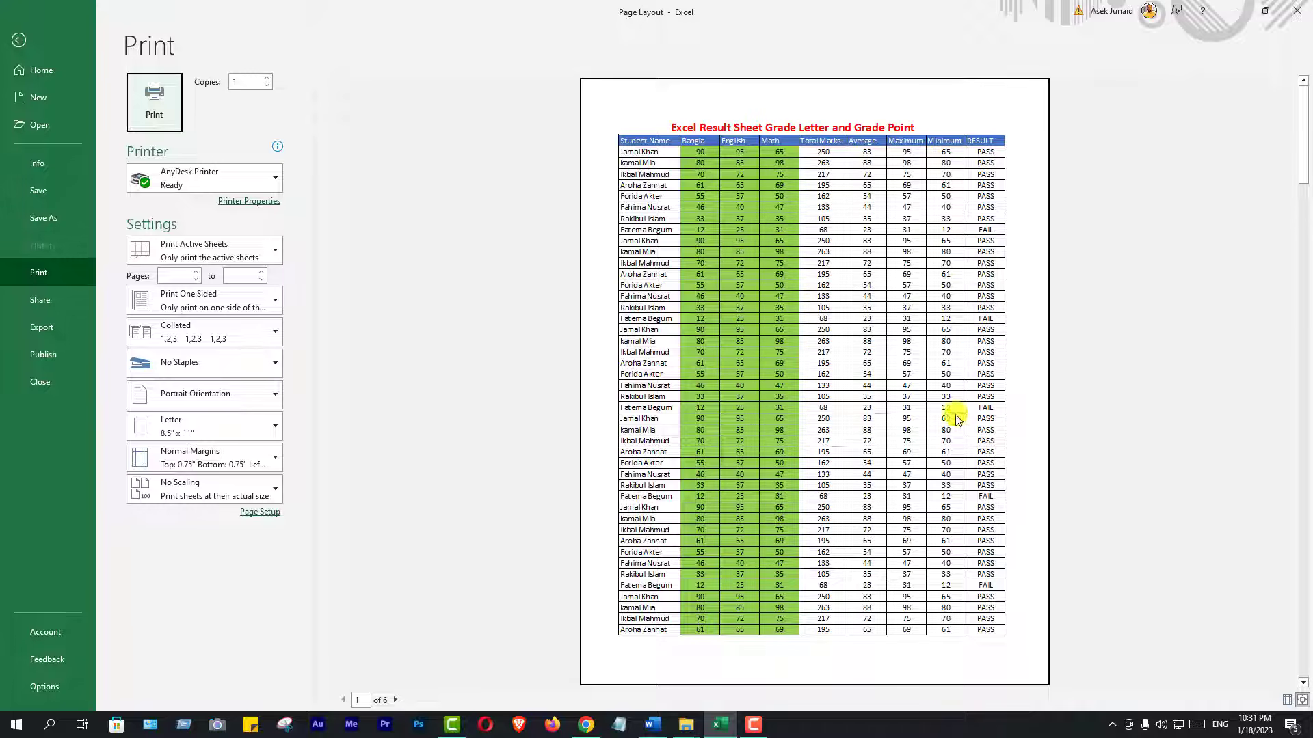
click(396, 701)
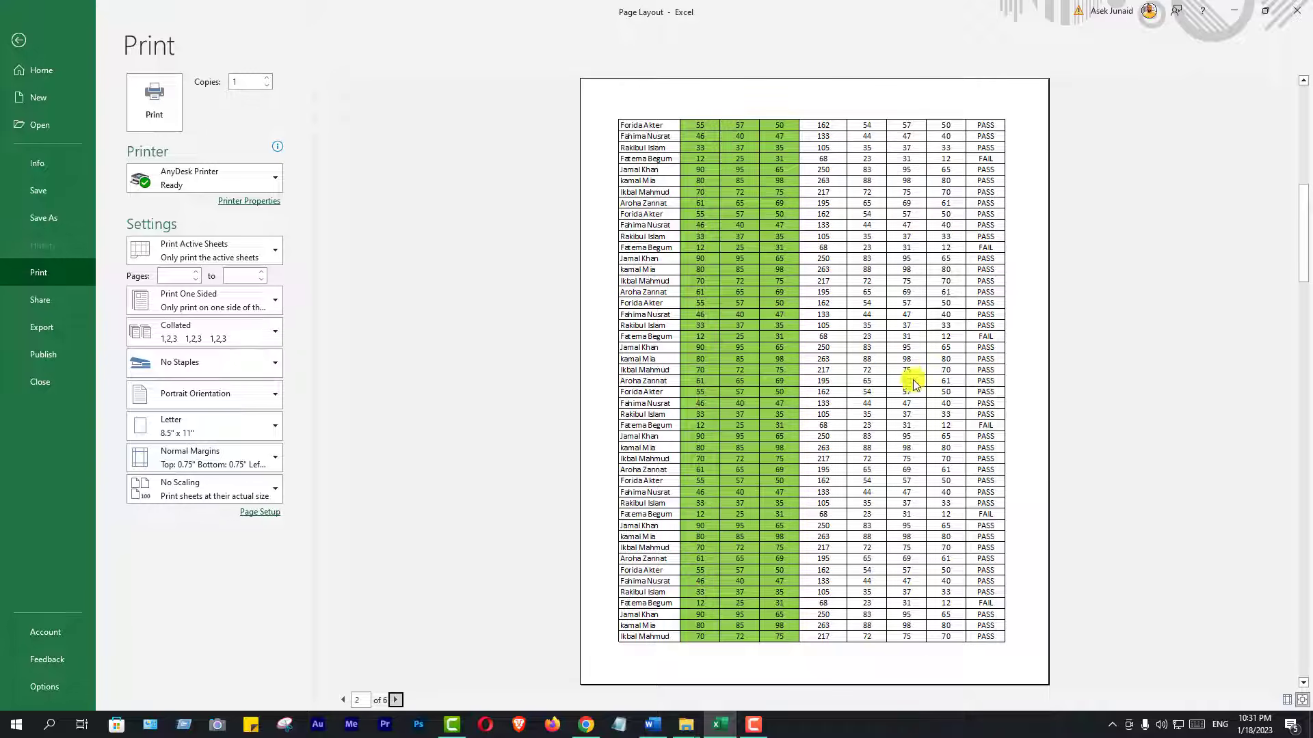
click(907, 342)
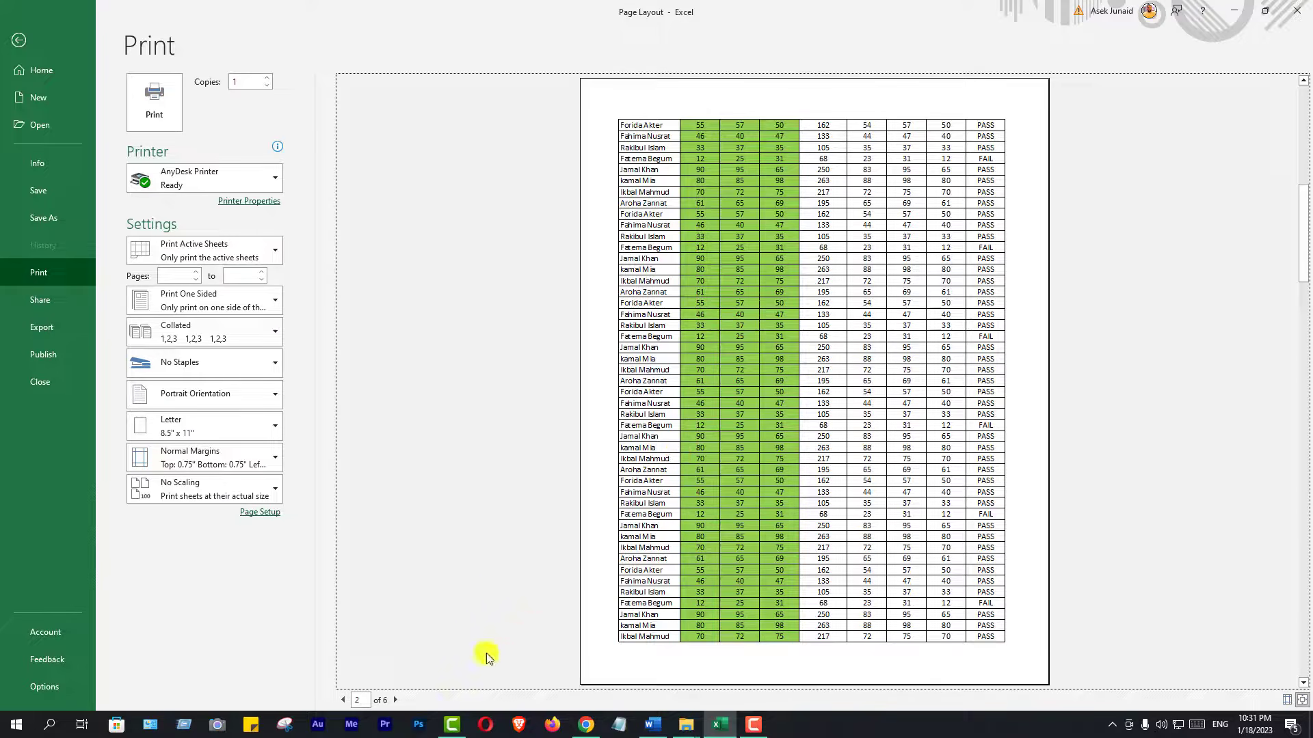
click(19, 41)
scroll(555, 508, up, 16)
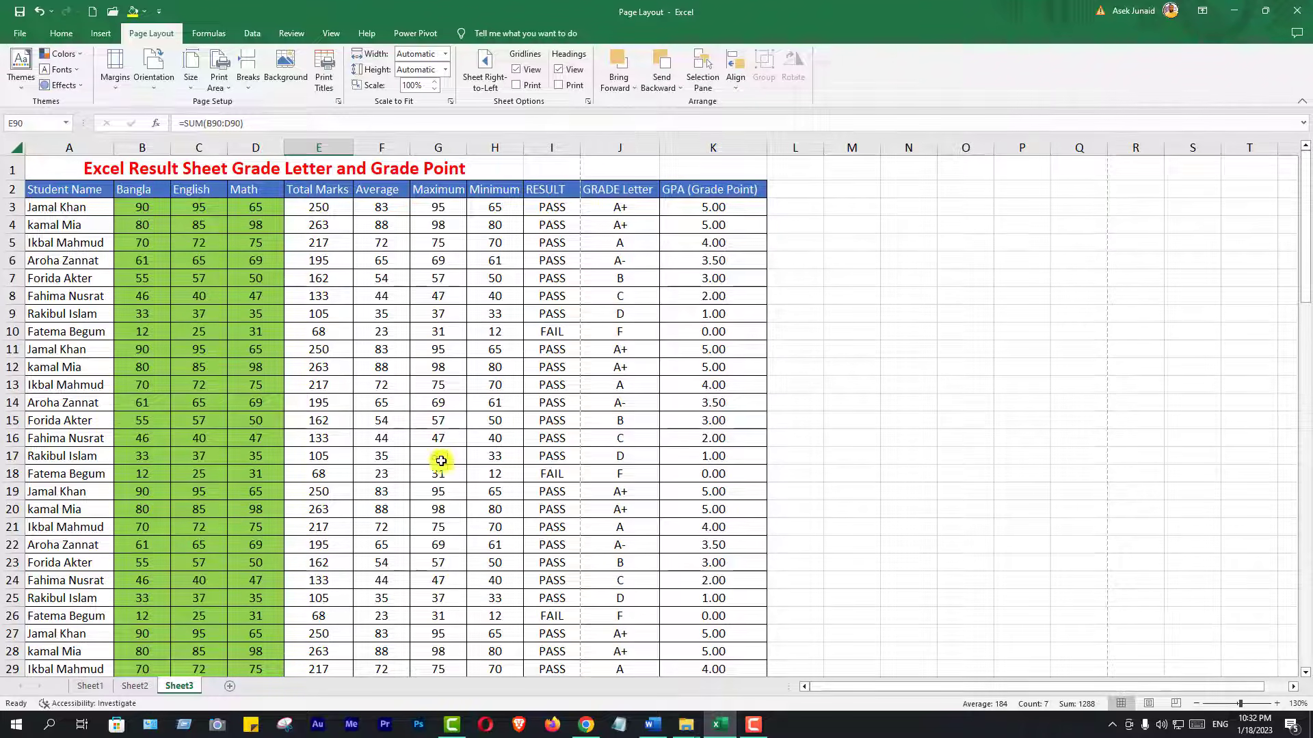
- In Print Titles, set Rows to repeat at top to $2:$2 and confirm
click(326, 80)
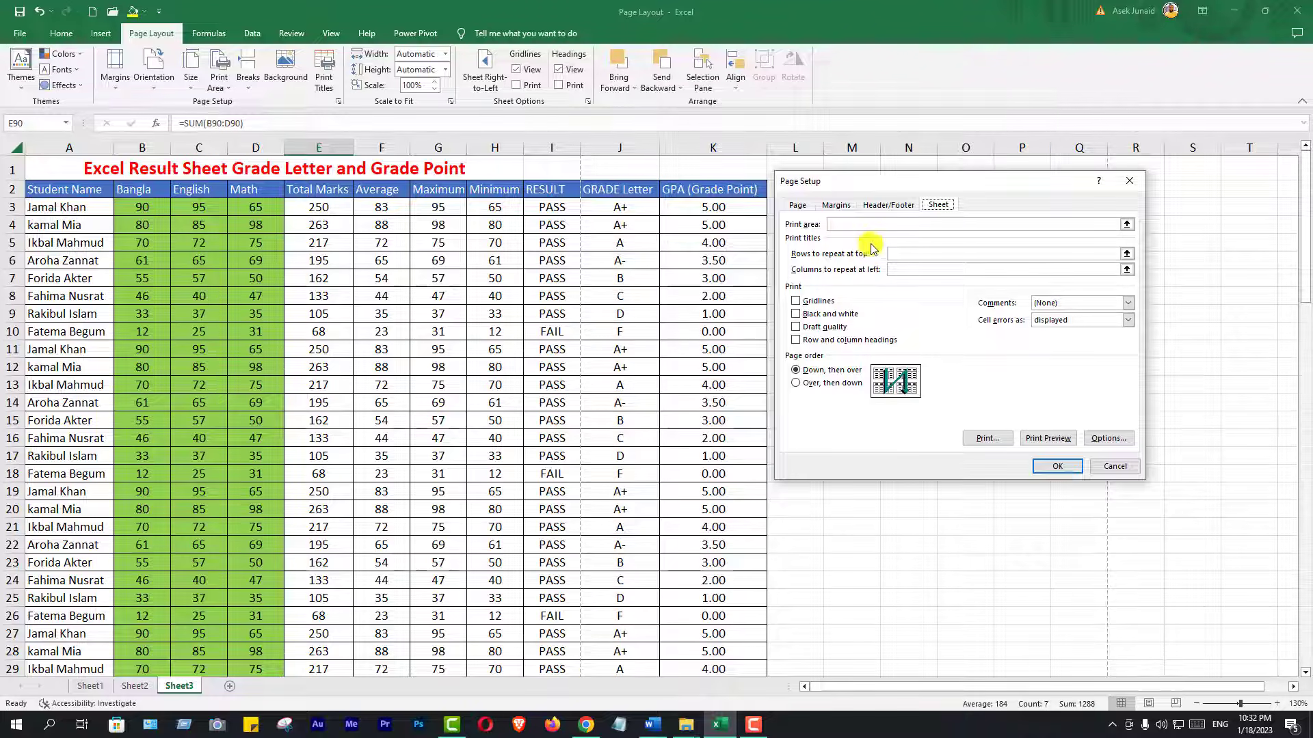
click(903, 253)
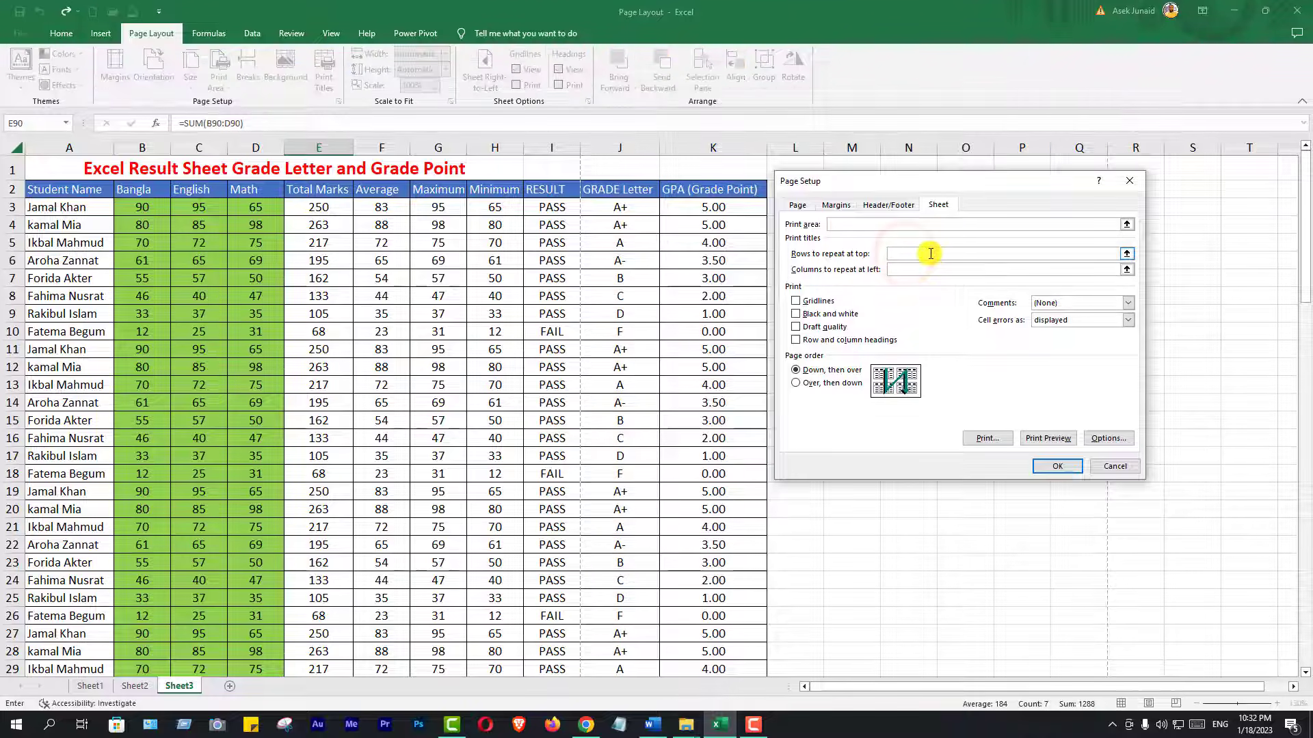
drag(907, 184, 426, 231)
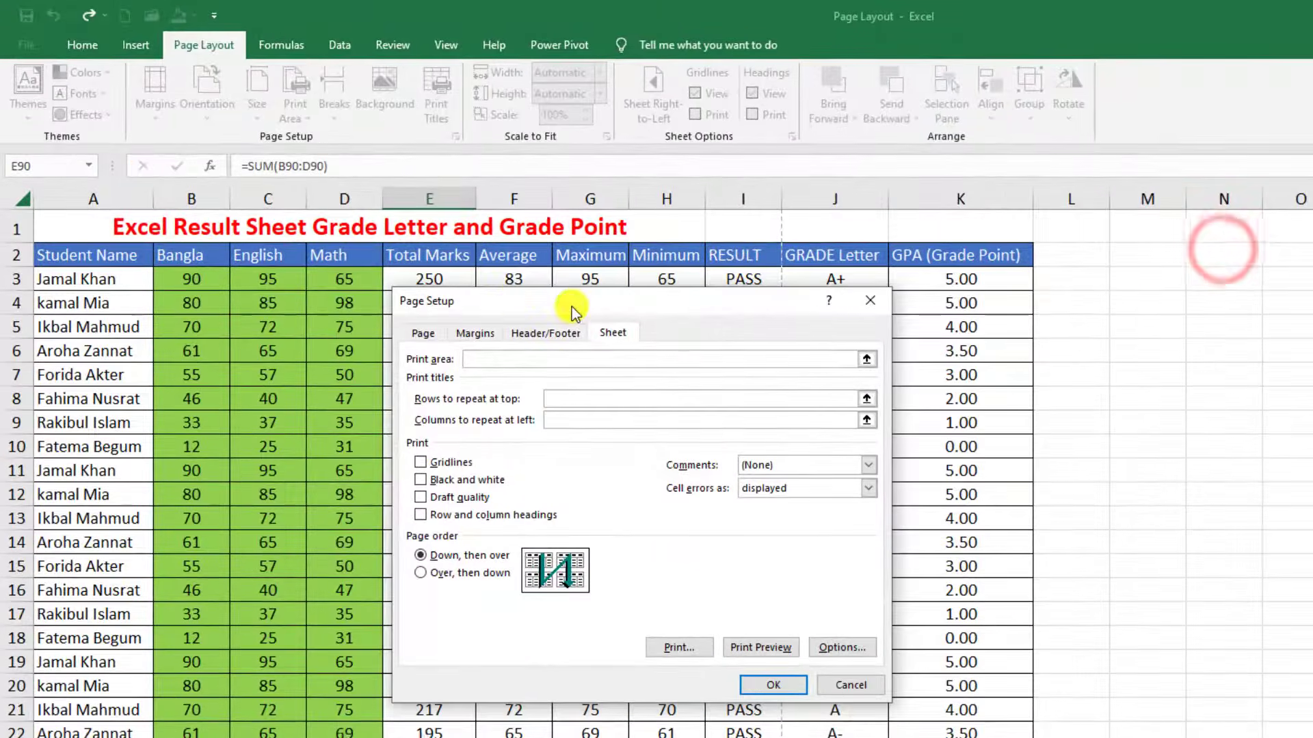
click(346, 255)
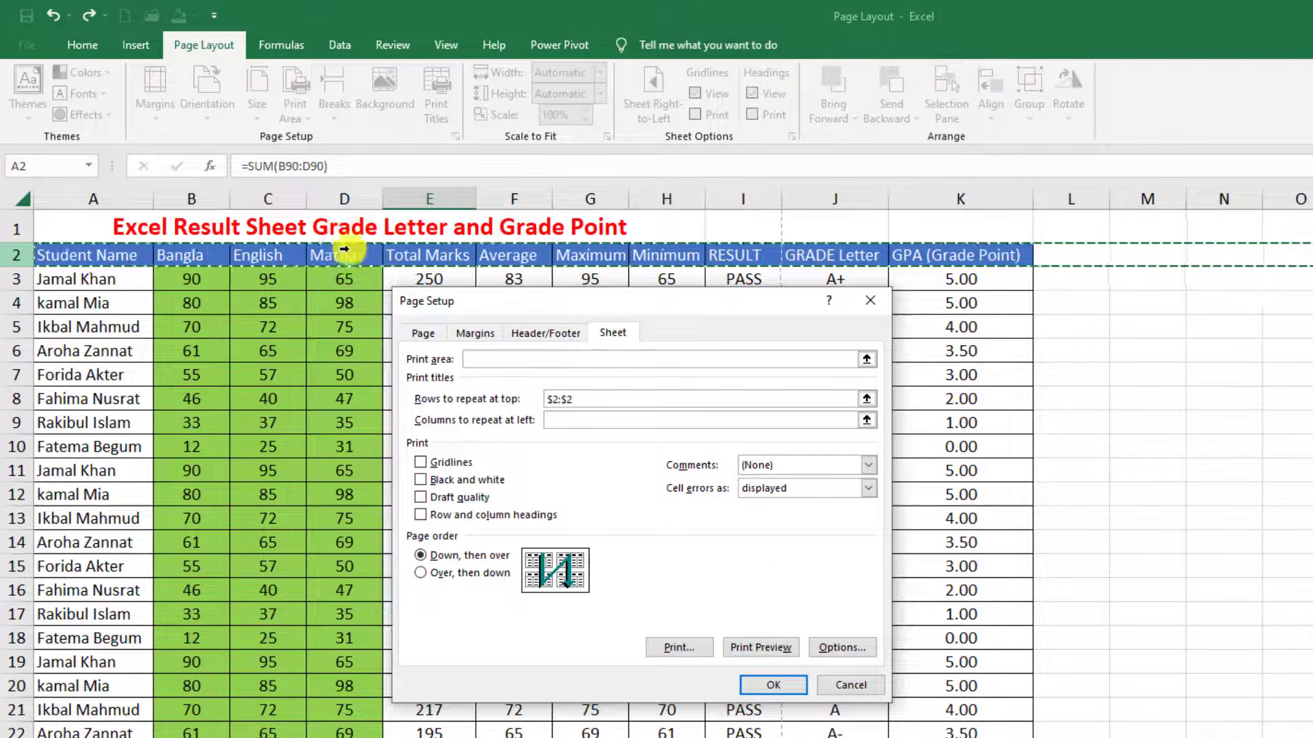
click(573, 397)
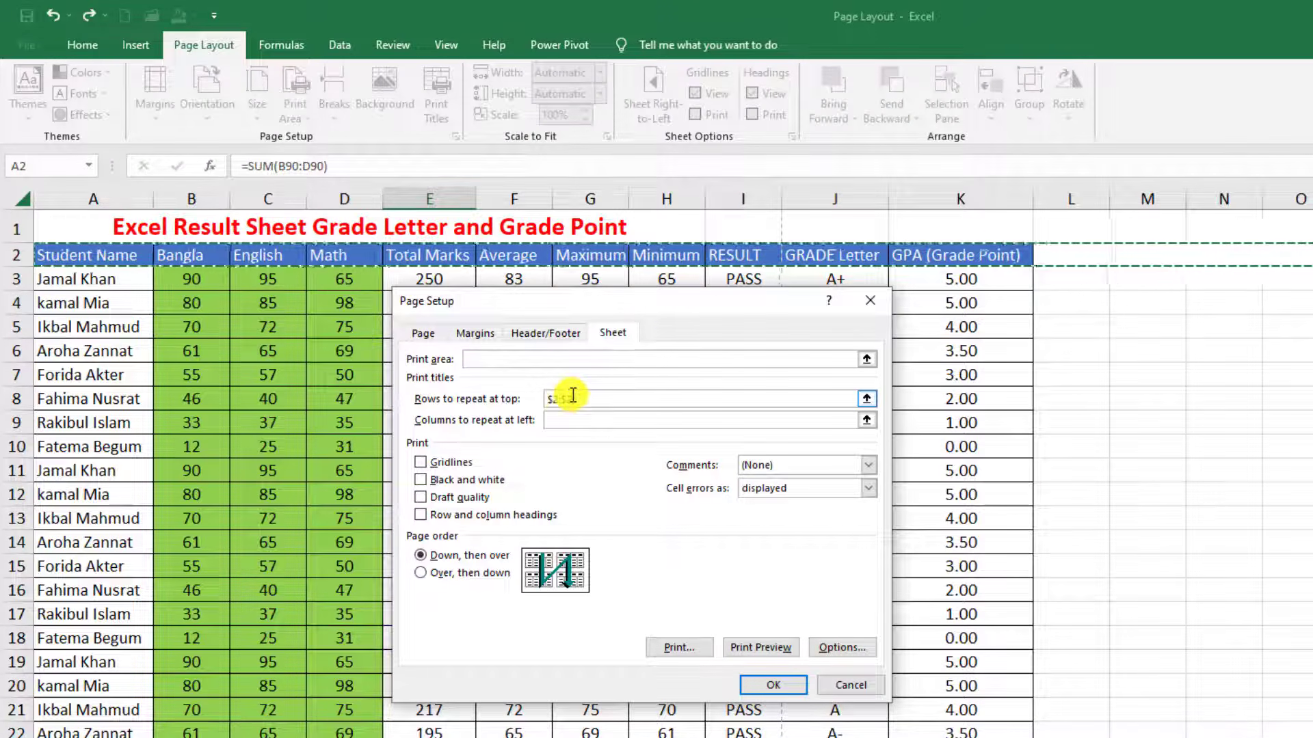
click(775, 684)
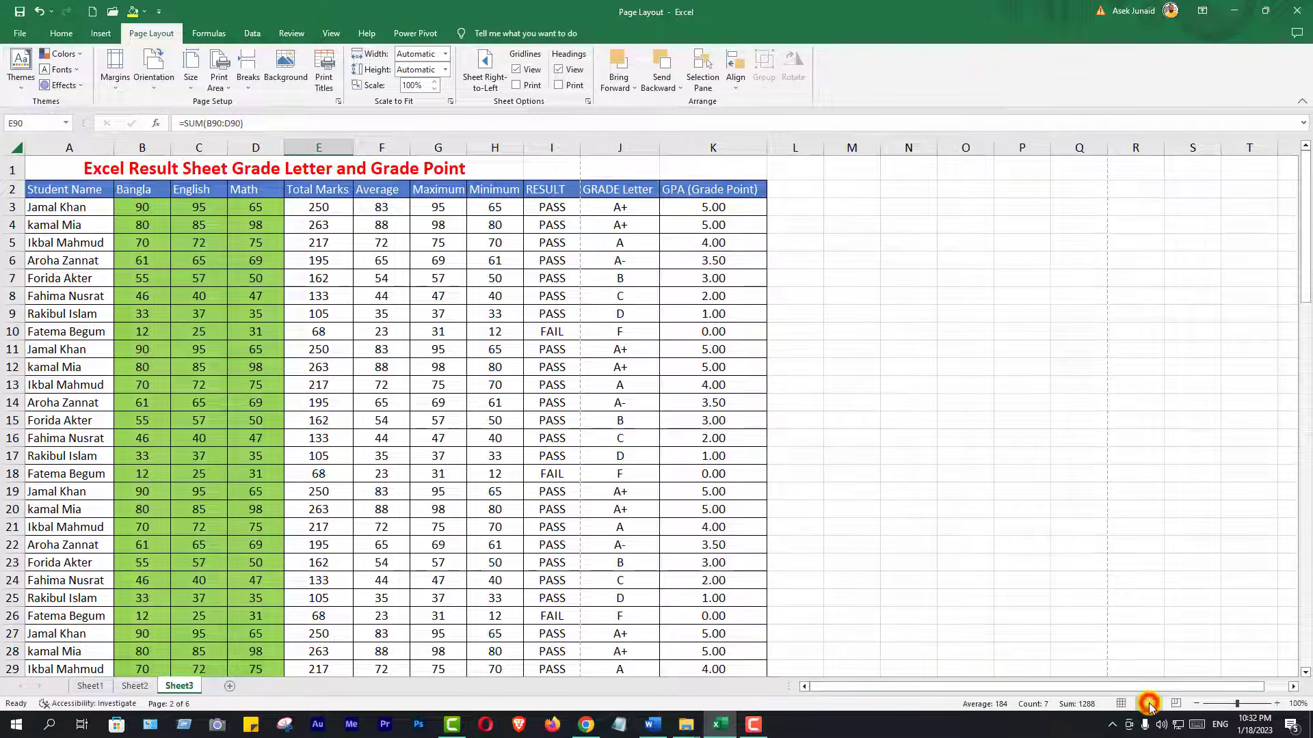
click(1149, 704)
scroll(599, 565, up, 7)
scroll(599, 566, up, 16)
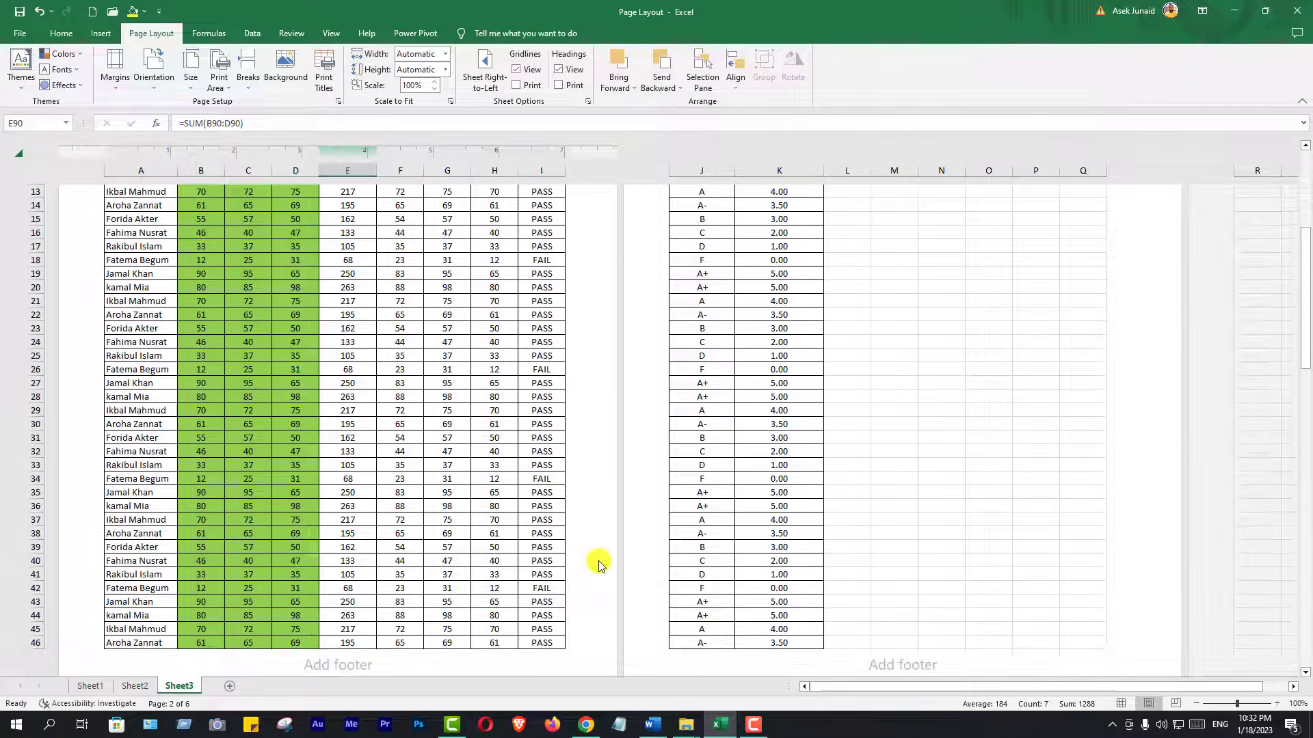
scroll(545, 492, down, 15)
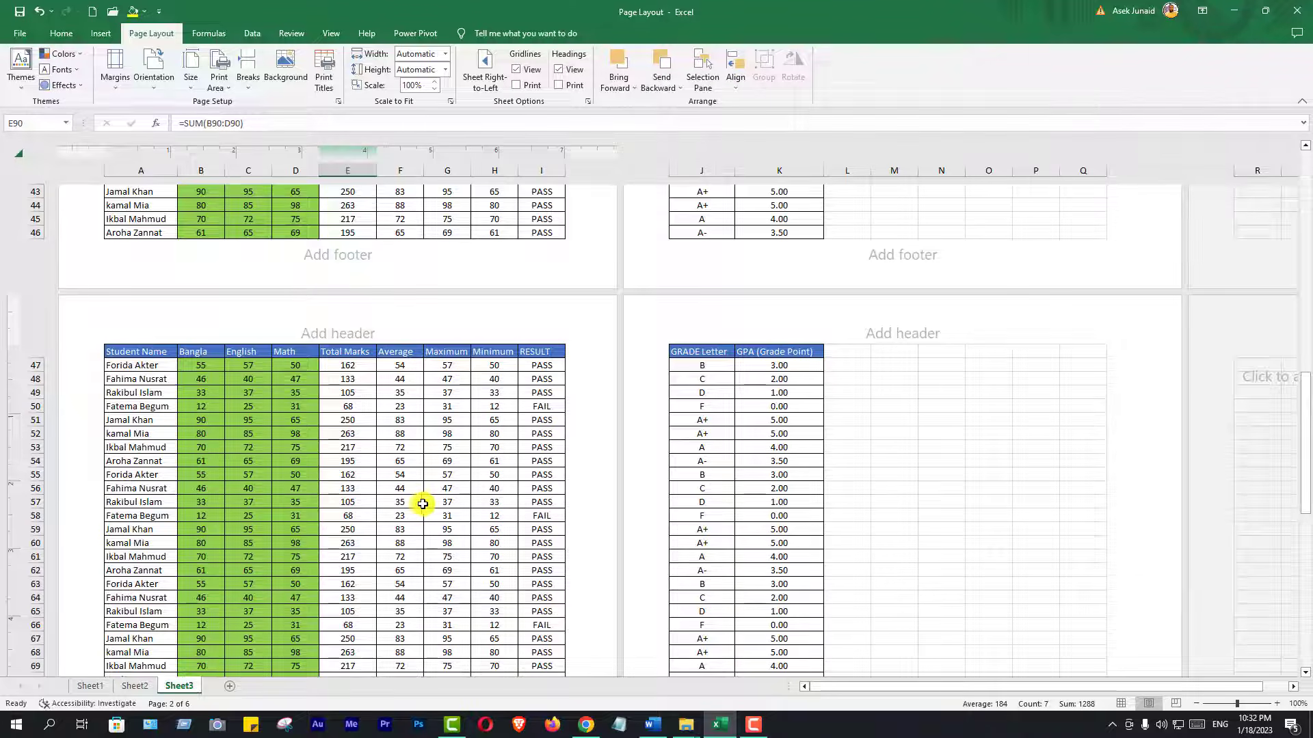
scroll(446, 498, down, 12)
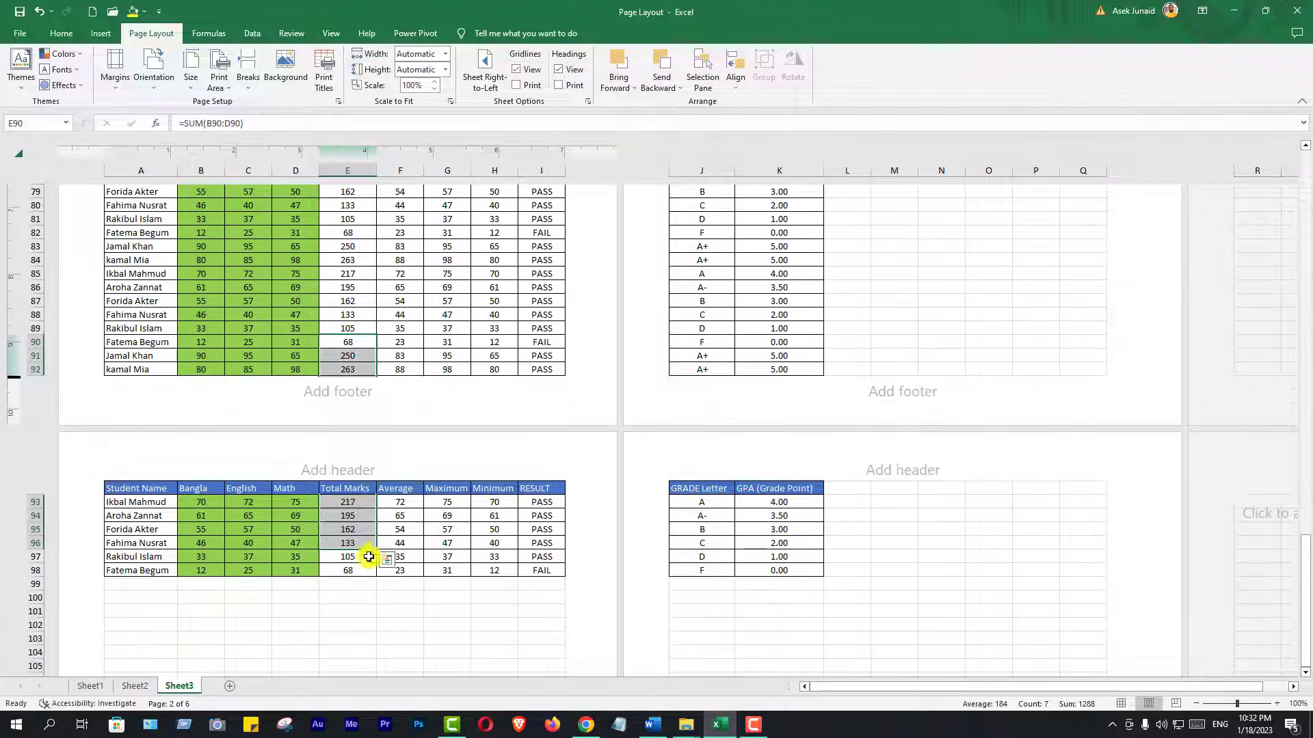
click(1121, 704)
scroll(732, 500, up, 20)
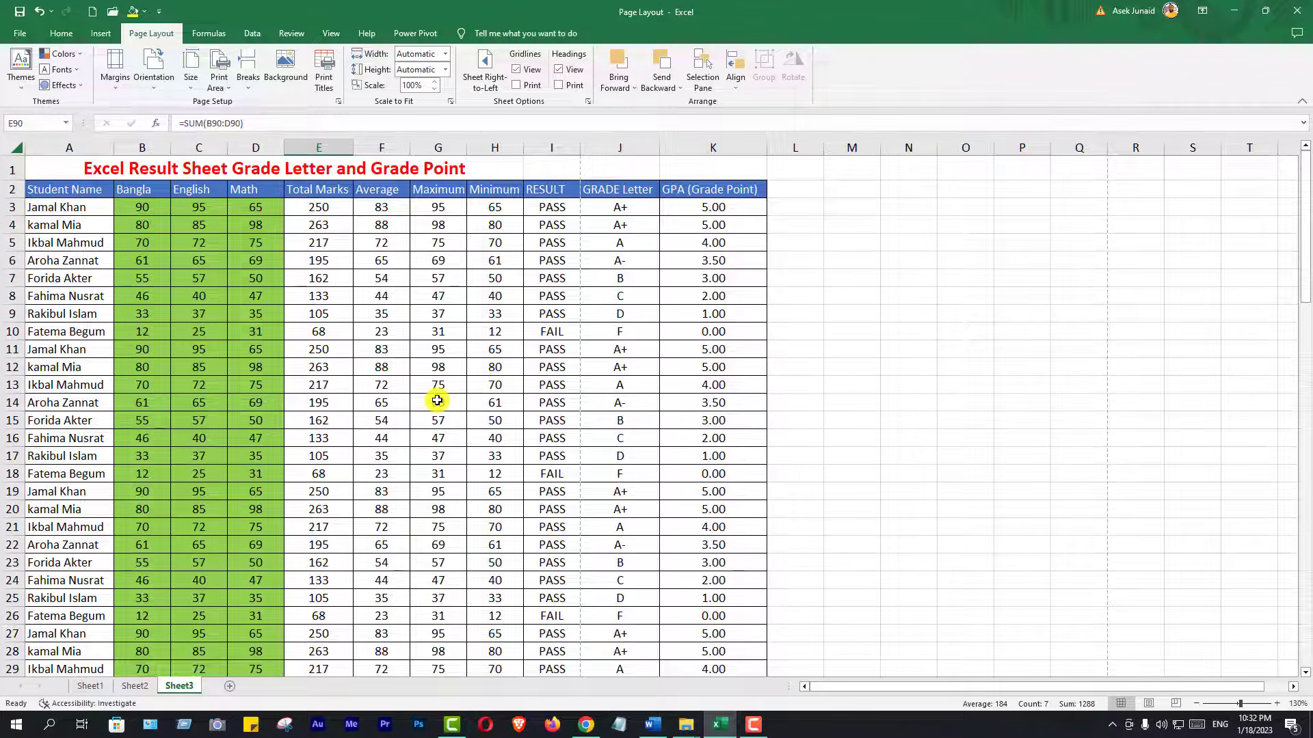
key(ctrl+p)
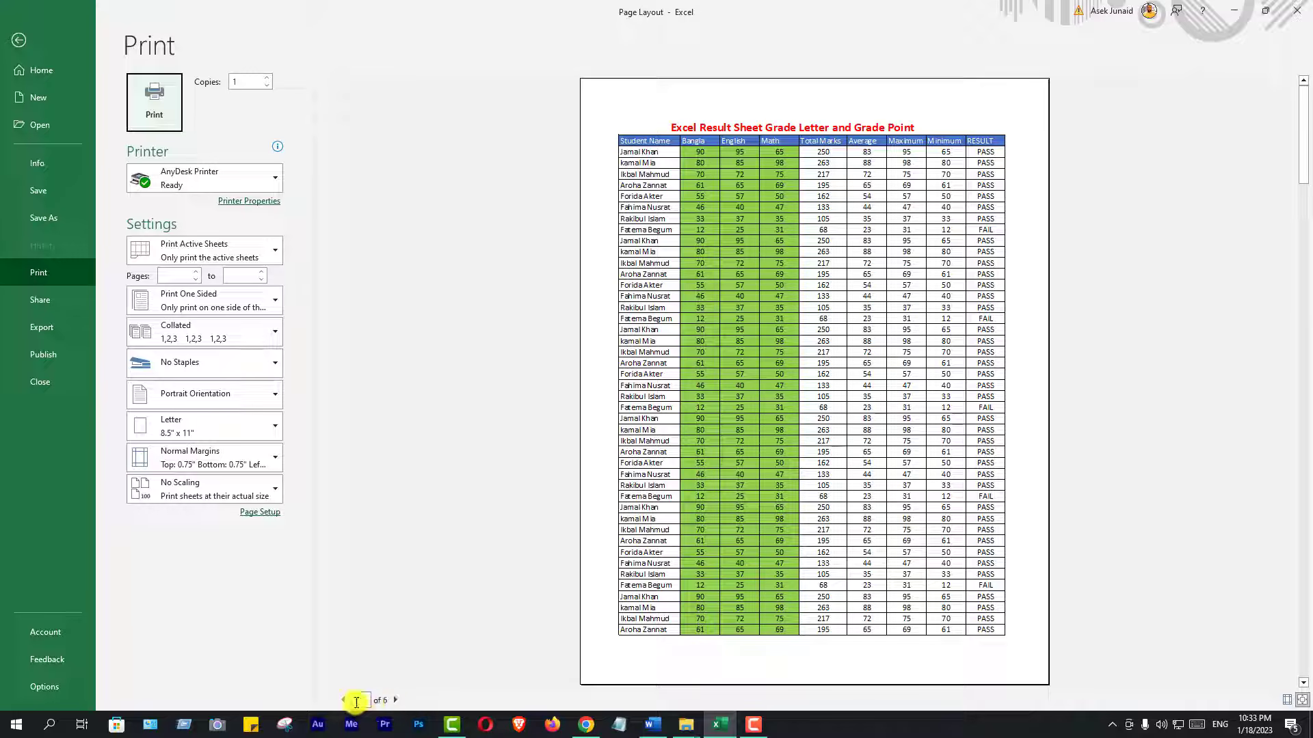
click(395, 700)
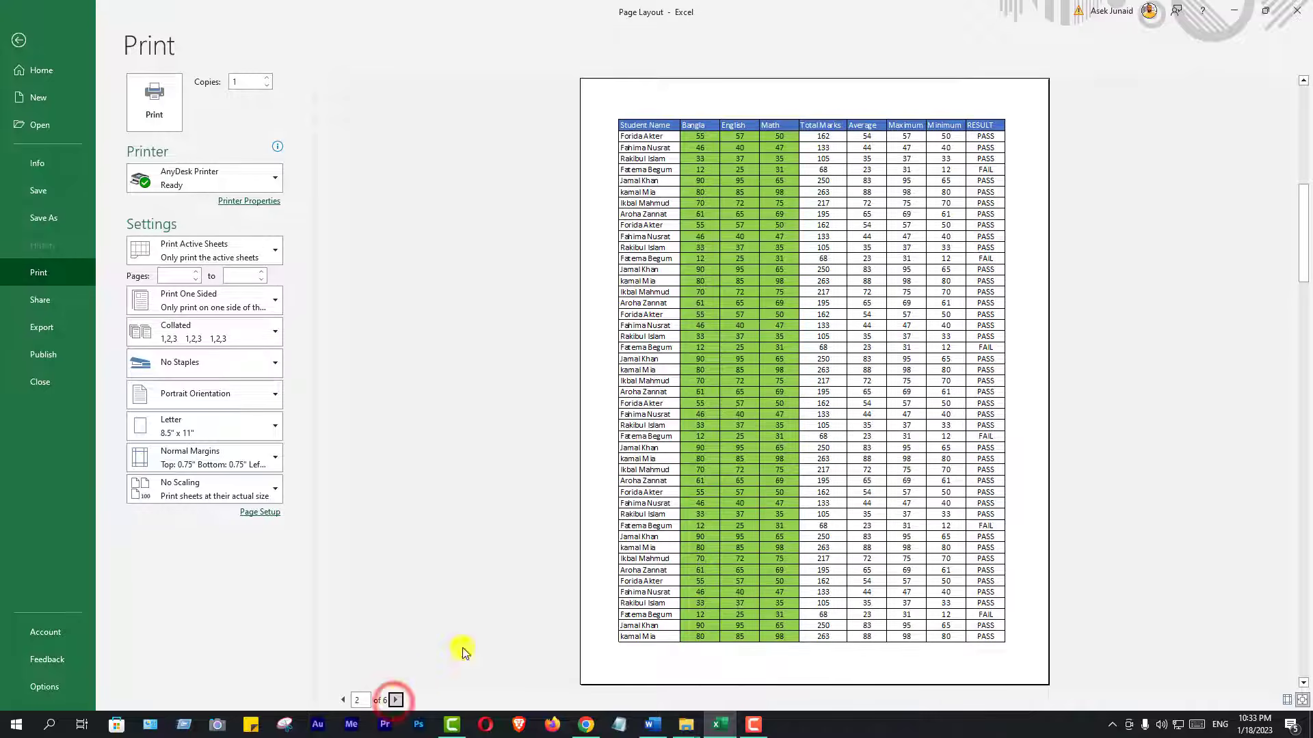
click(395, 700)
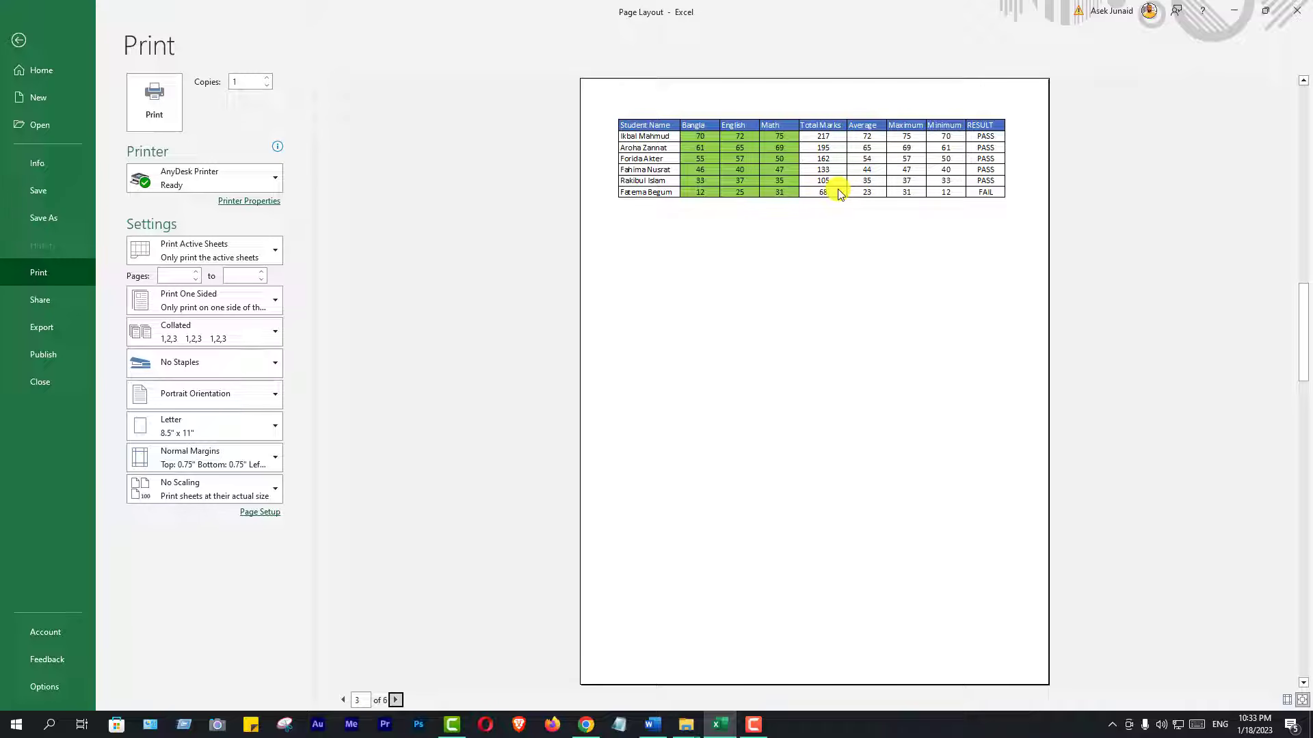
click(18, 39)
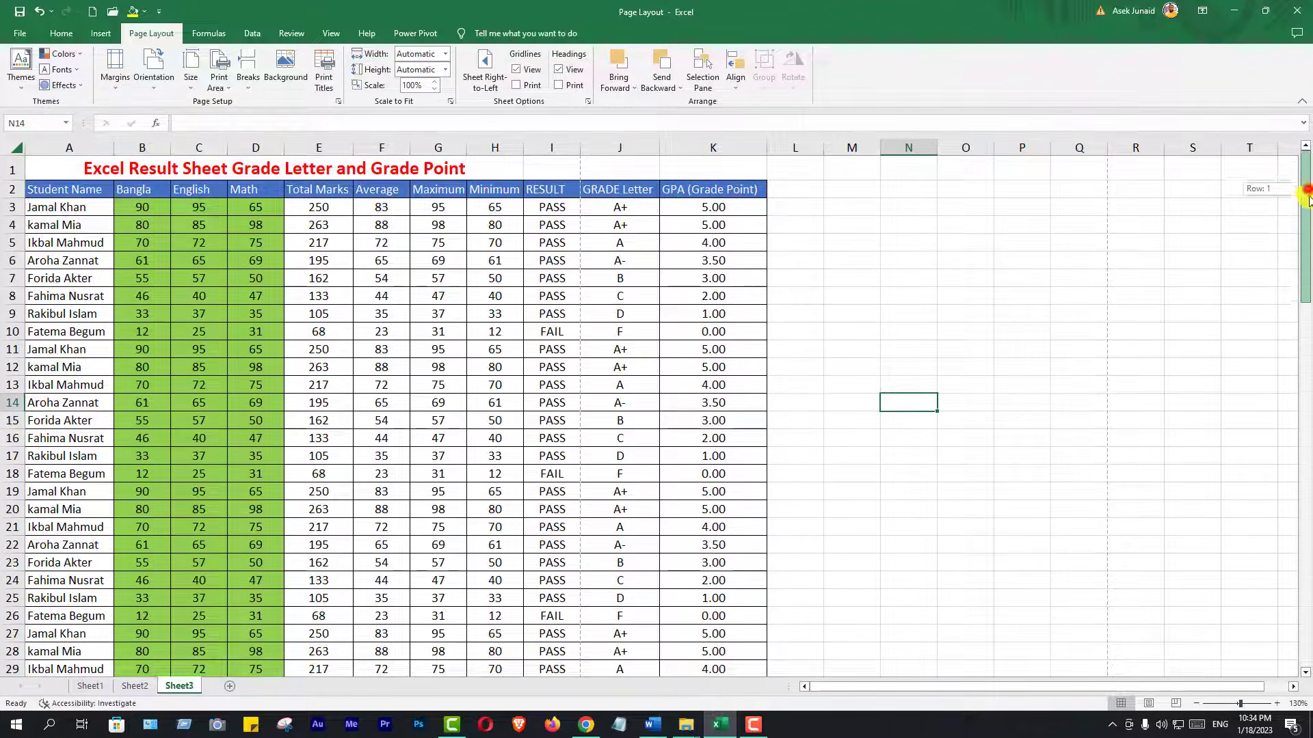
drag(1305, 188, 1298, 244)
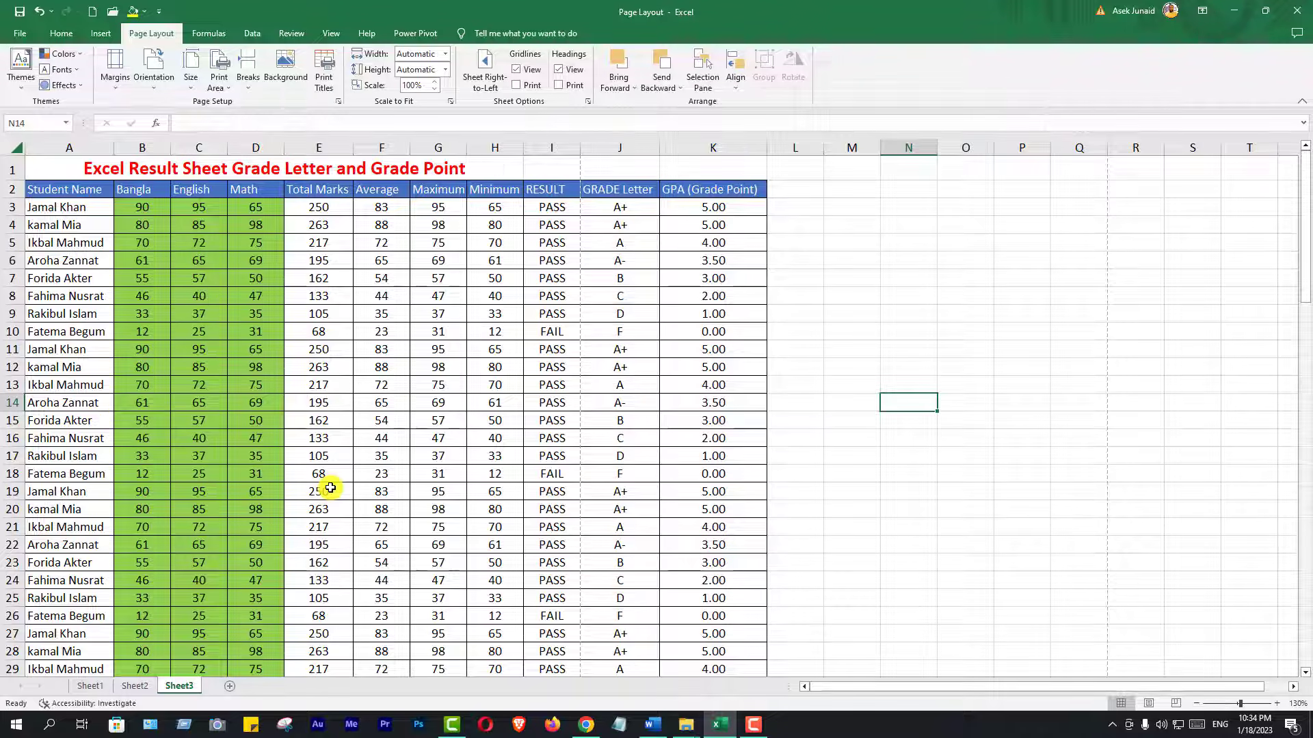
key(ctrl+p)
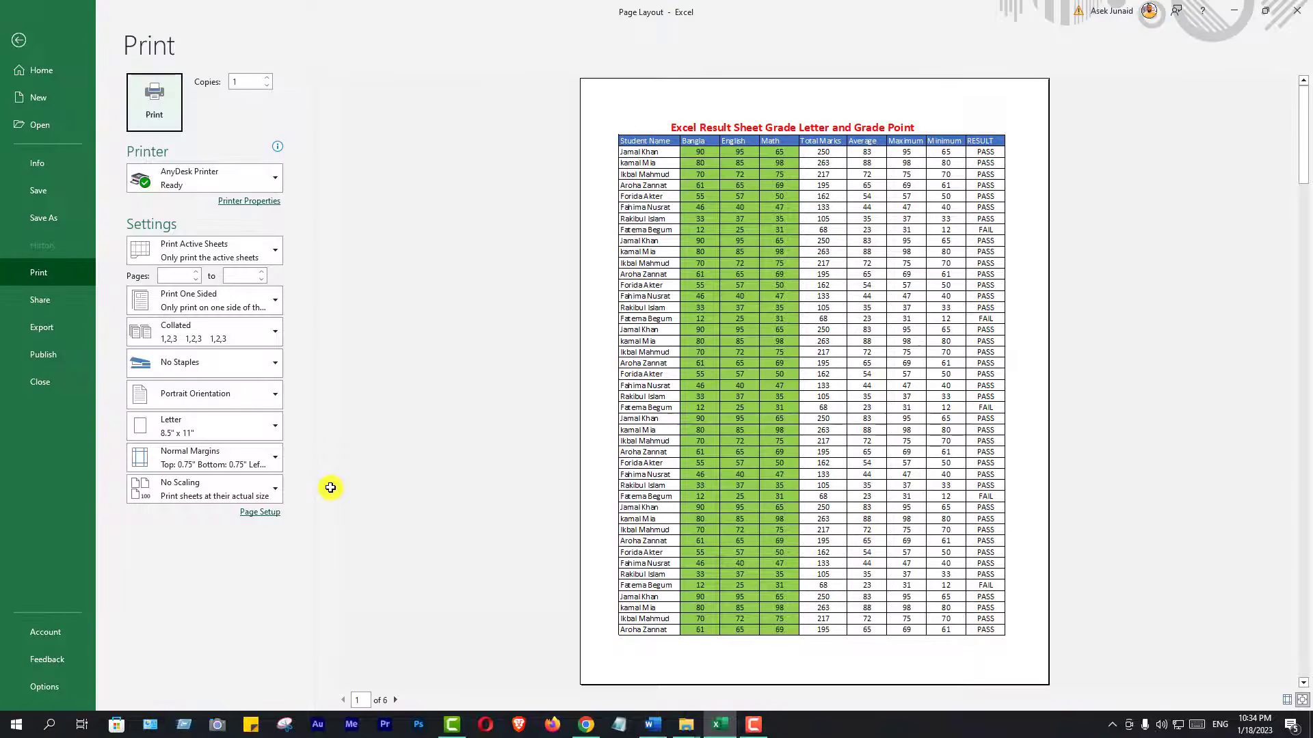
click(397, 700)
click(396, 700)
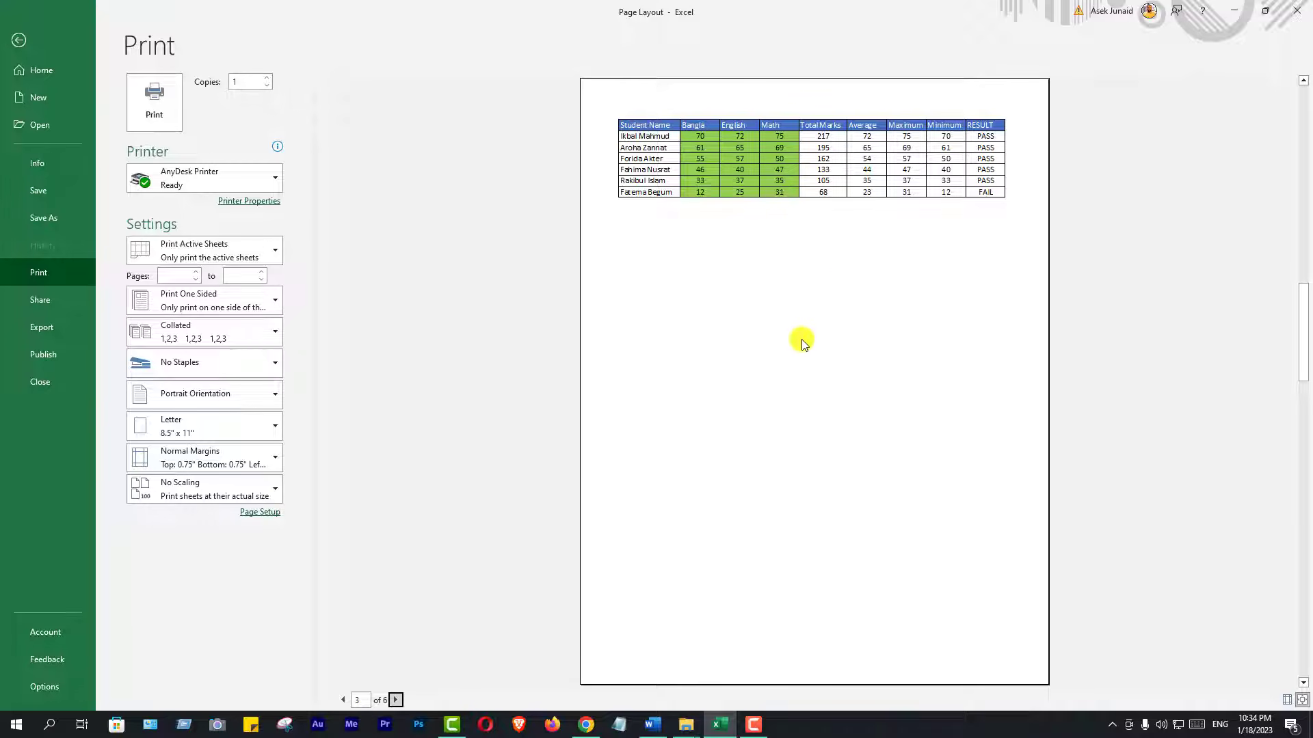
click(16, 41)
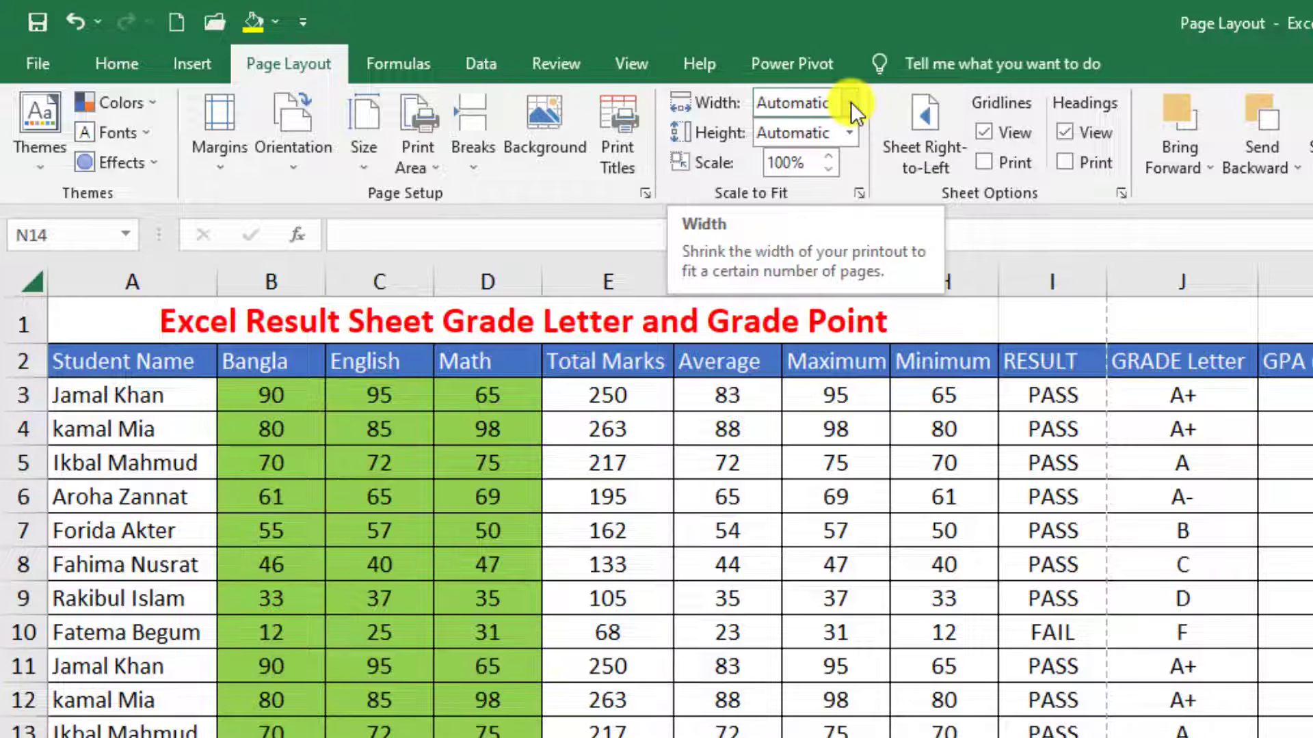
click(851, 101)
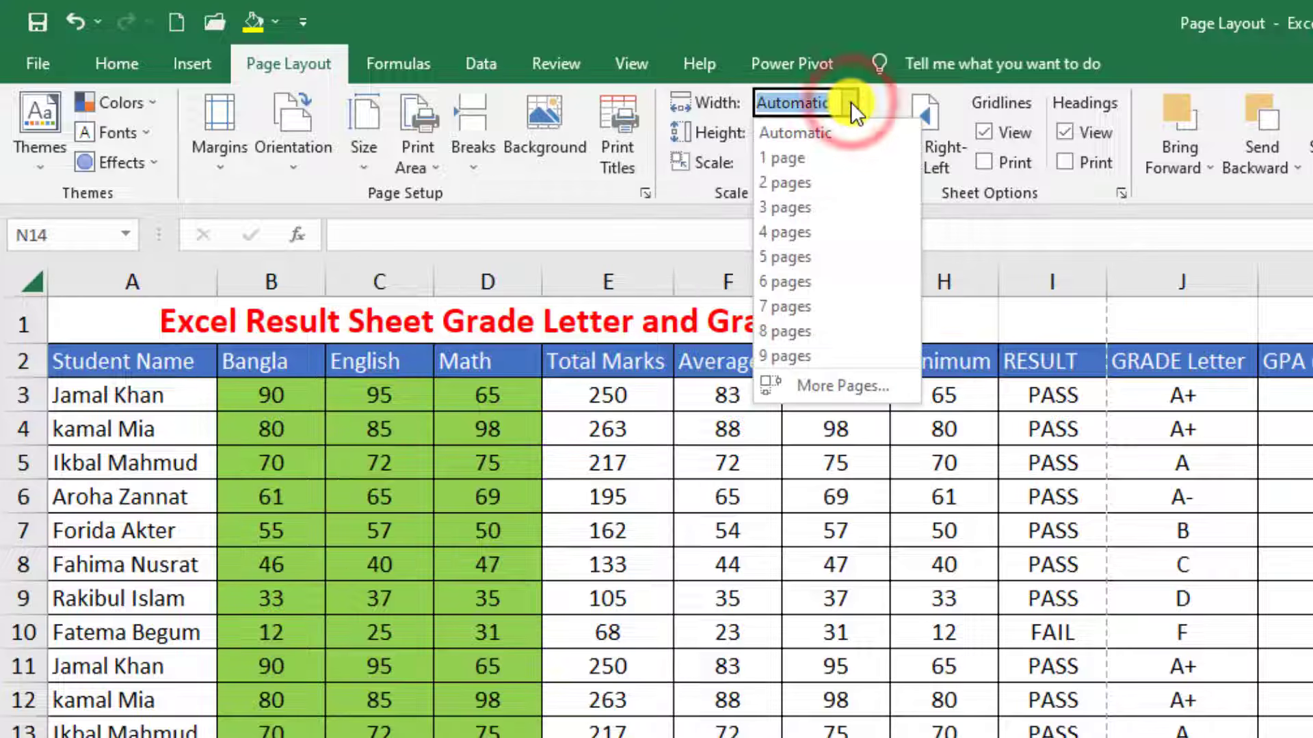
click(798, 157)
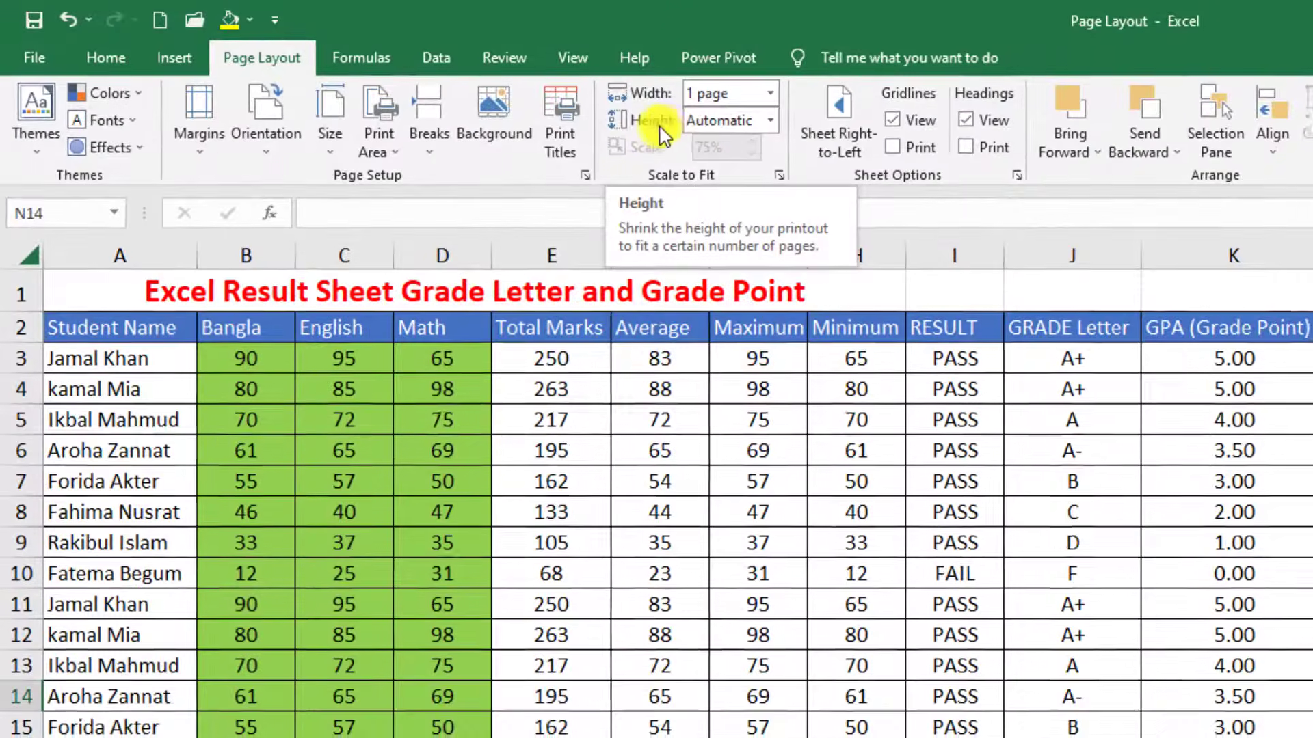
click(773, 122)
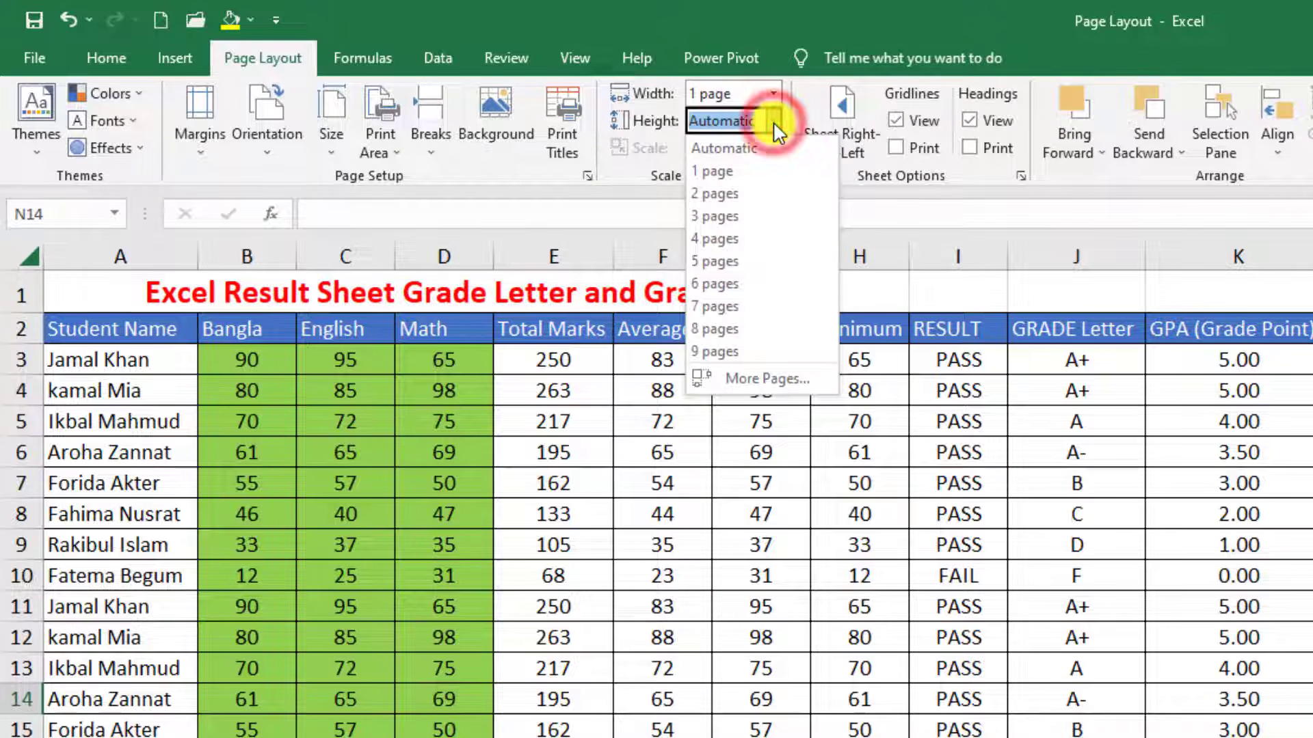
click(721, 171)
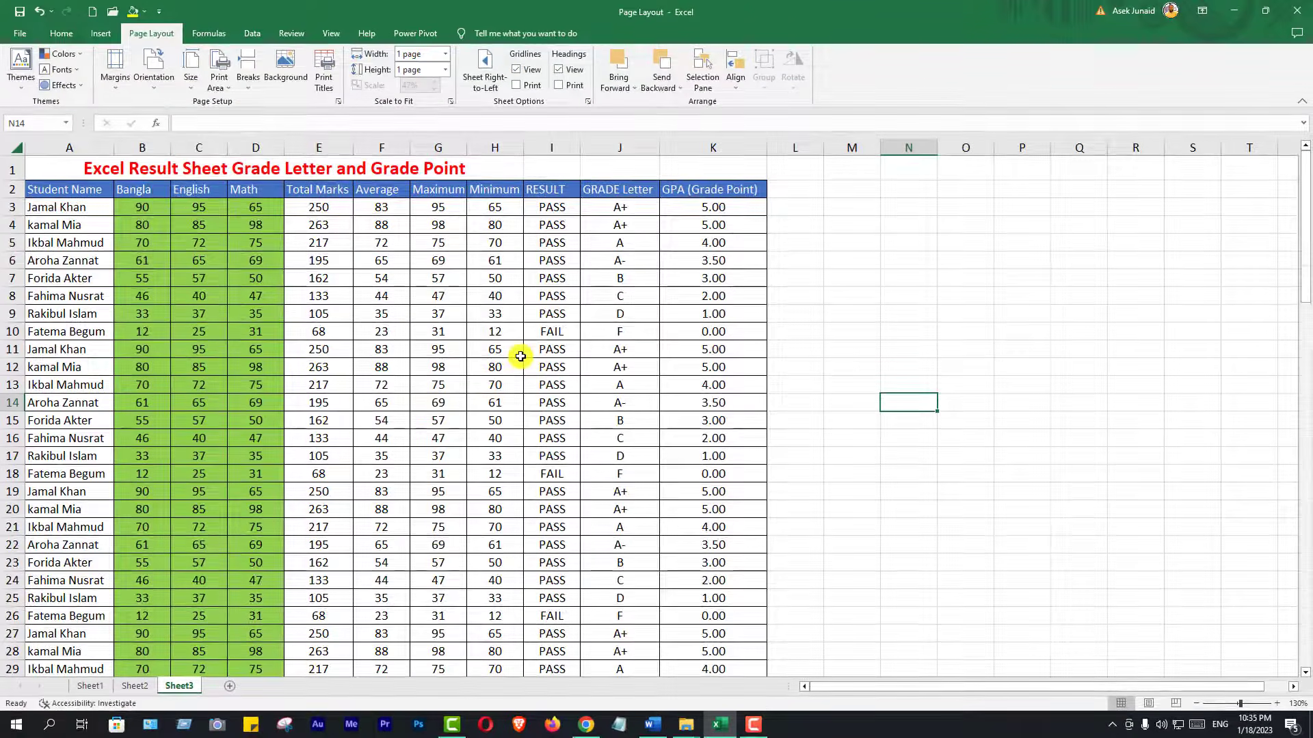
key(ctrl+p)
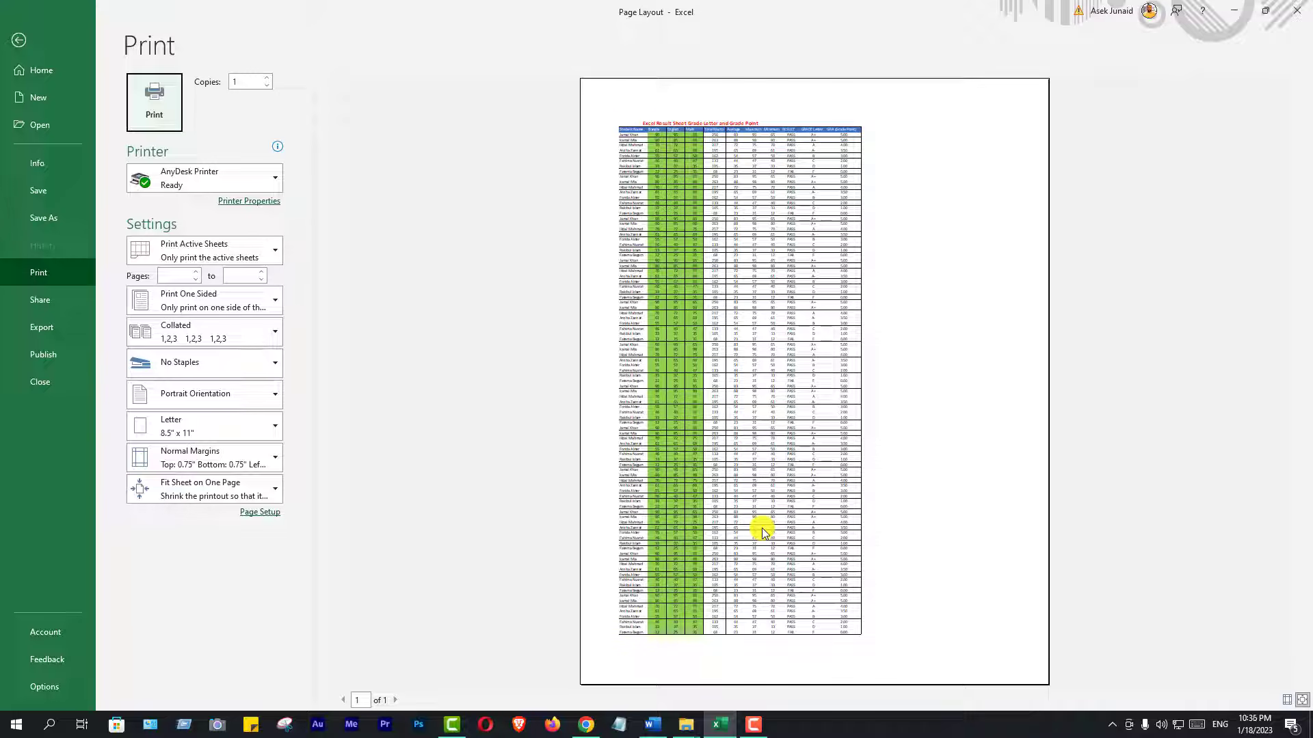
click(18, 39)
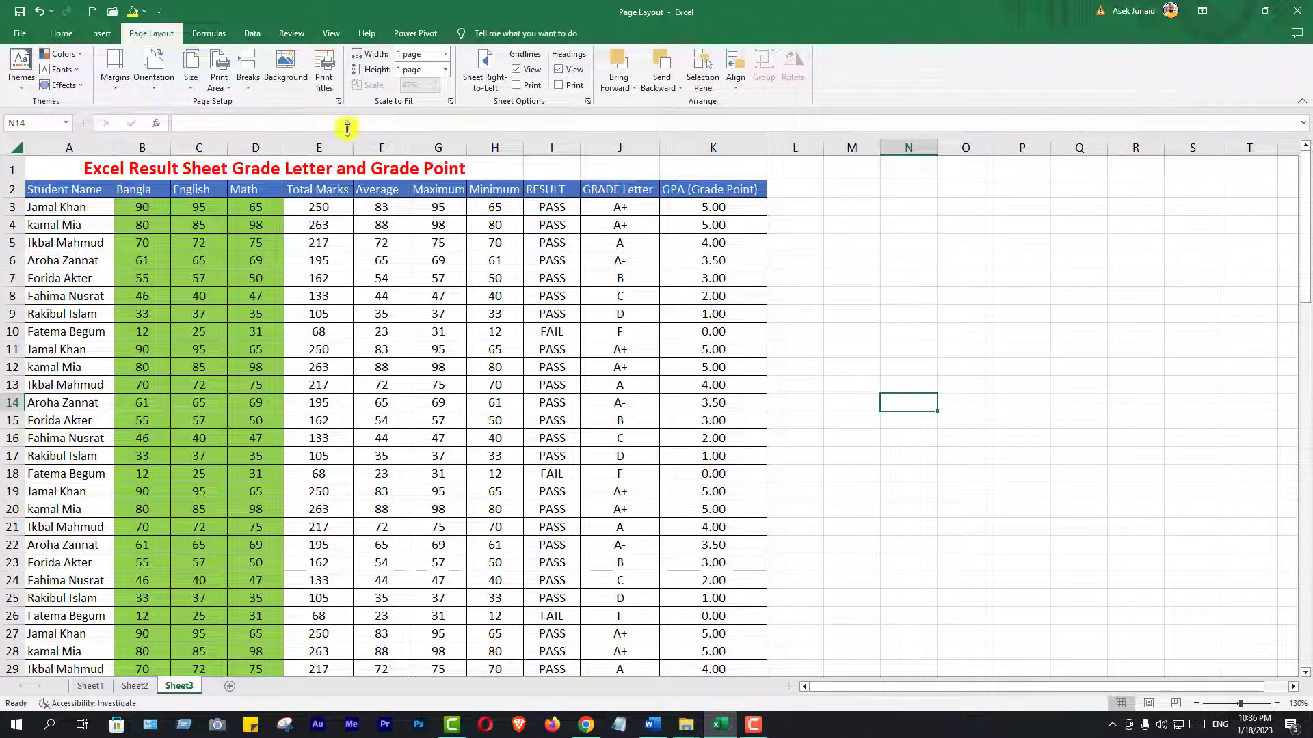
- Set Scale to Fit width and height to Automatic with 100% scale, then preview the printout
click(445, 53)
click(436, 71)
click(445, 69)
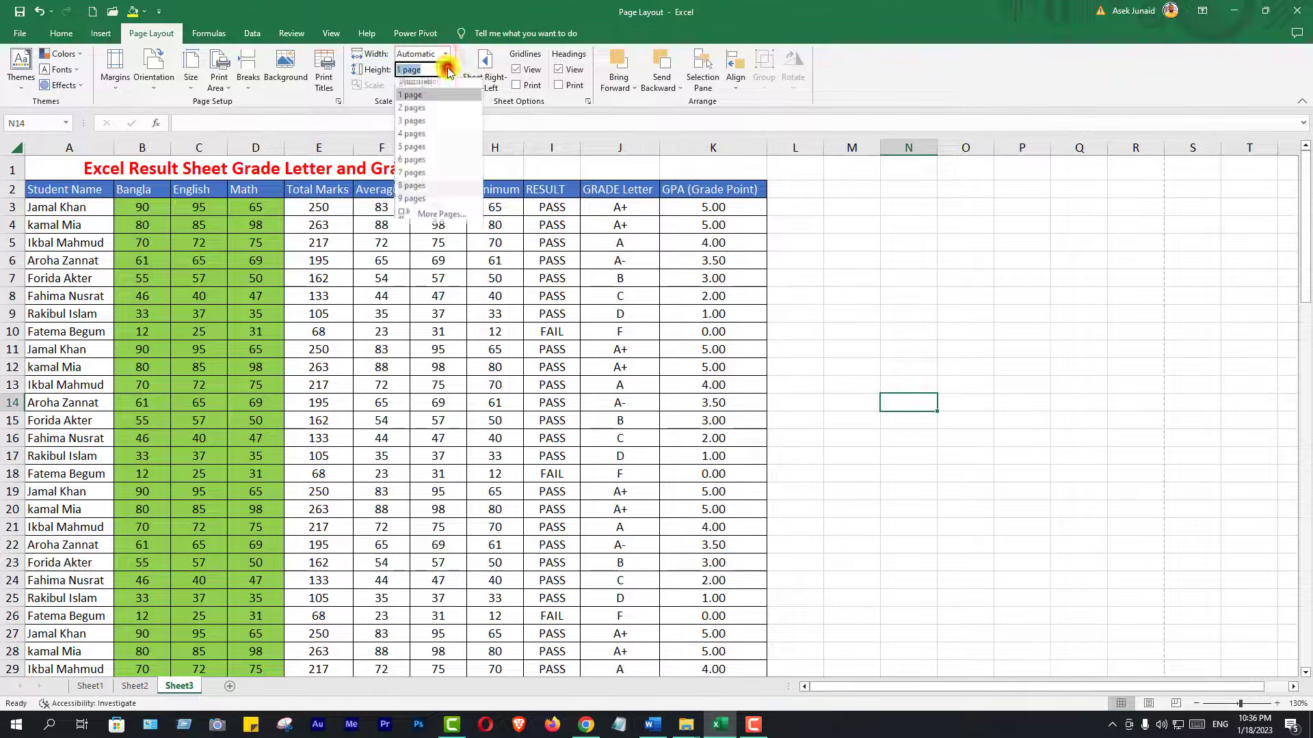
click(433, 89)
click(420, 83)
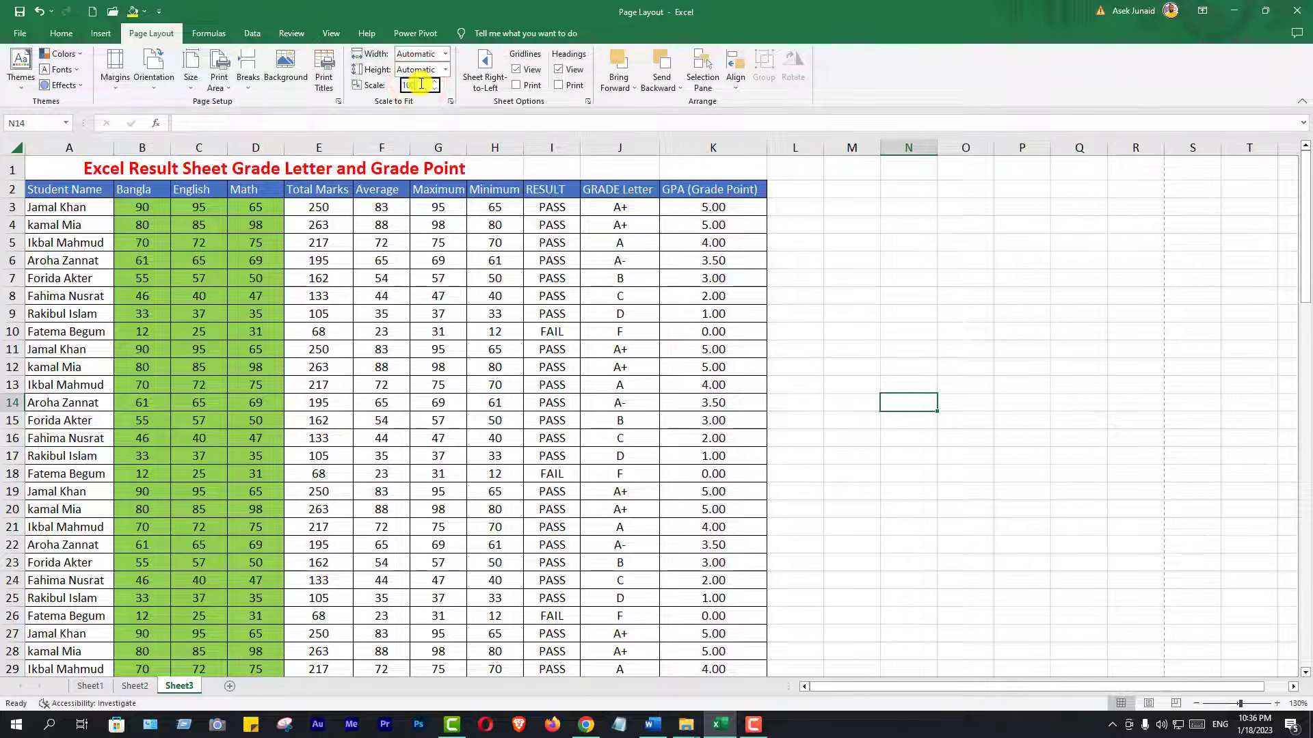
key(Return)
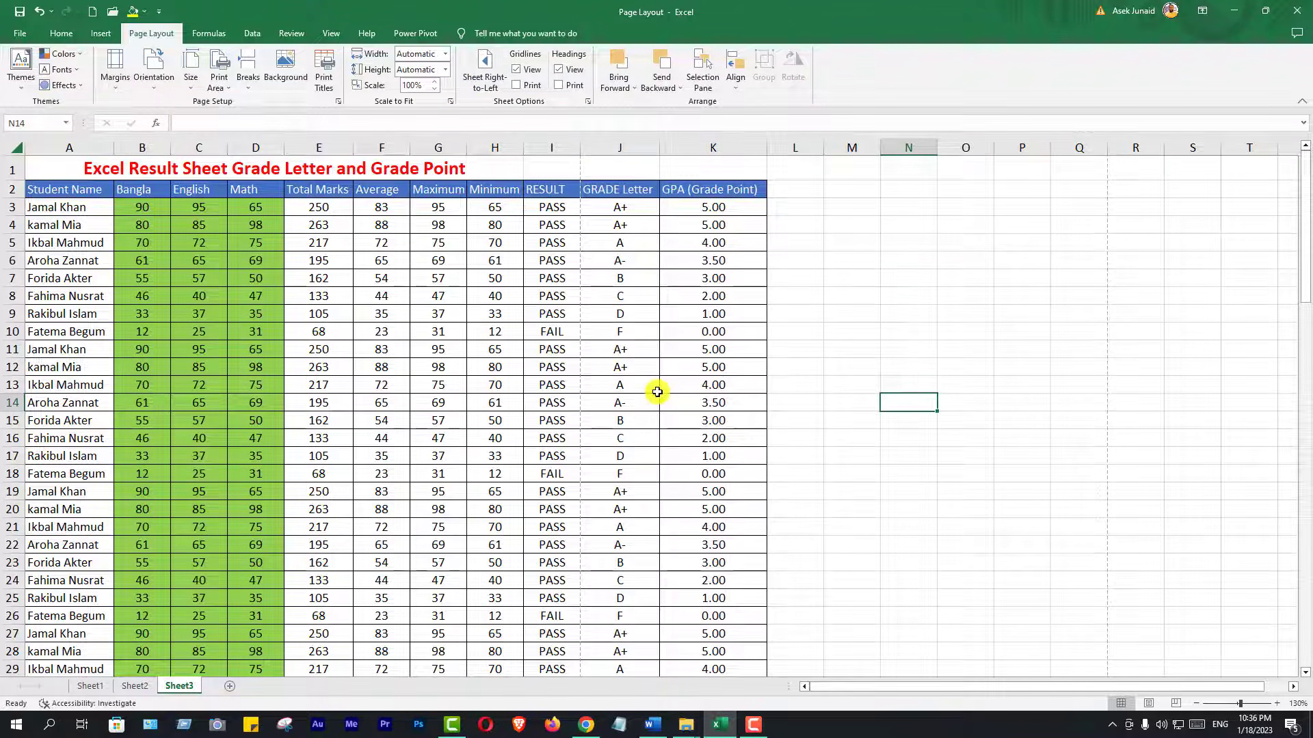
key(ctrl+p)
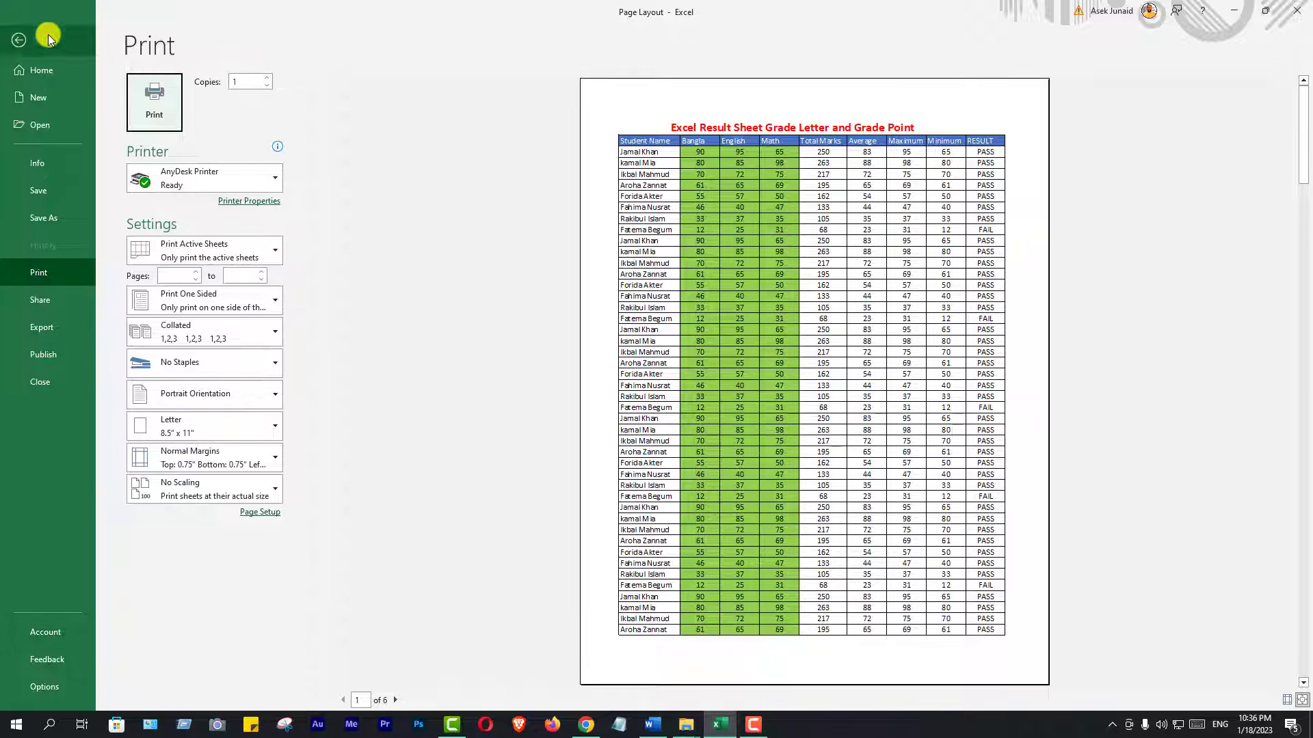
click(17, 43)
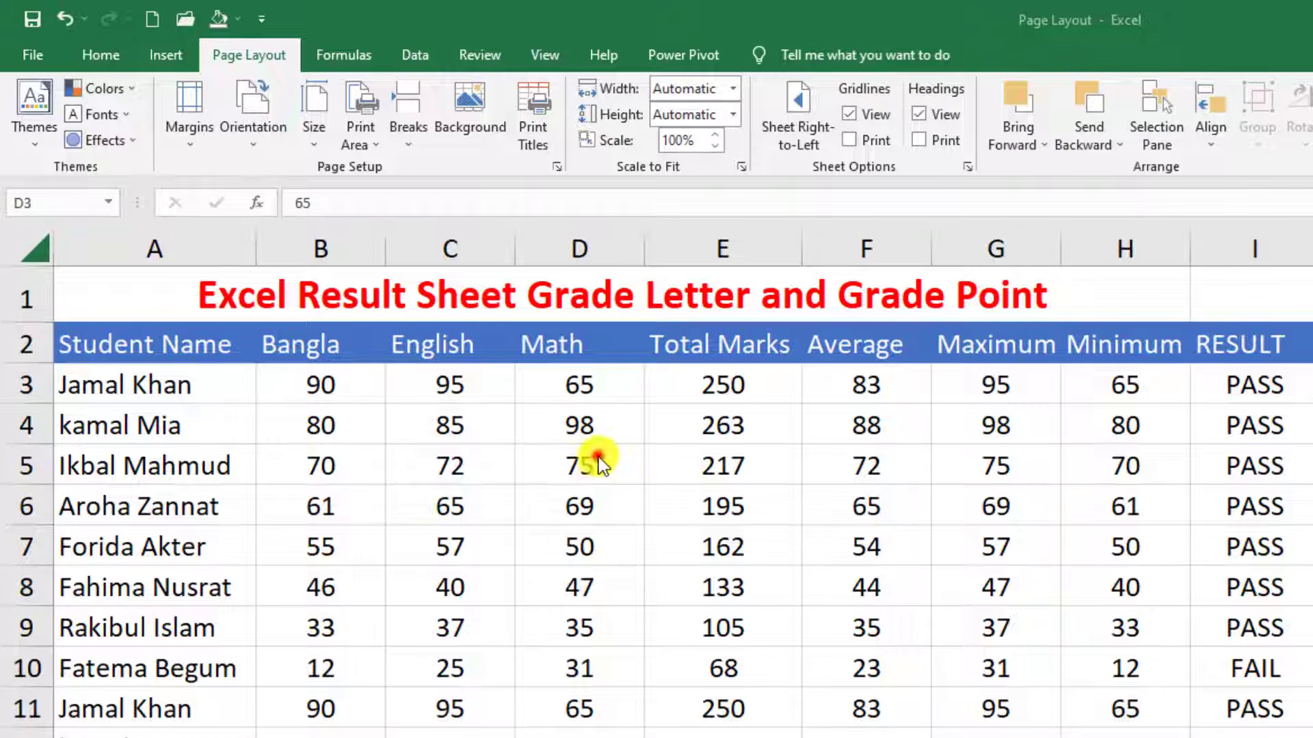
click(578, 435)
click(462, 436)
click(422, 472)
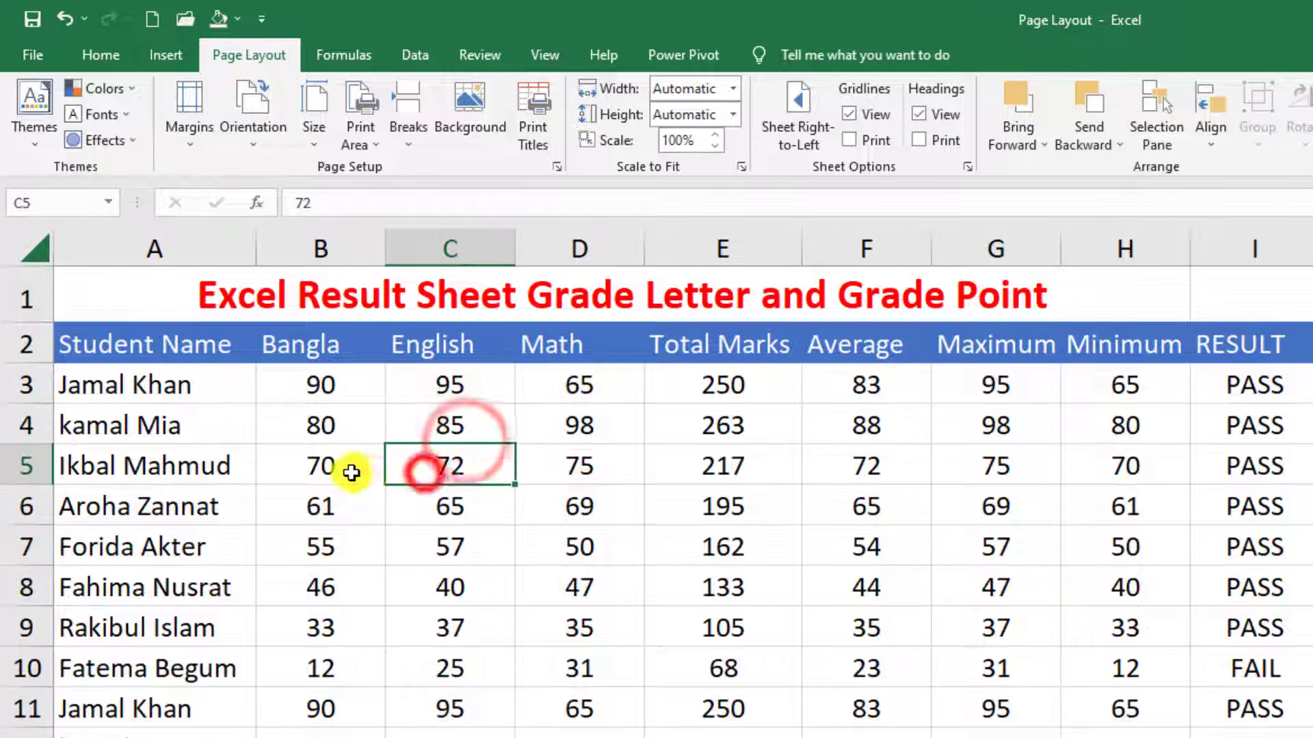
click(350, 471)
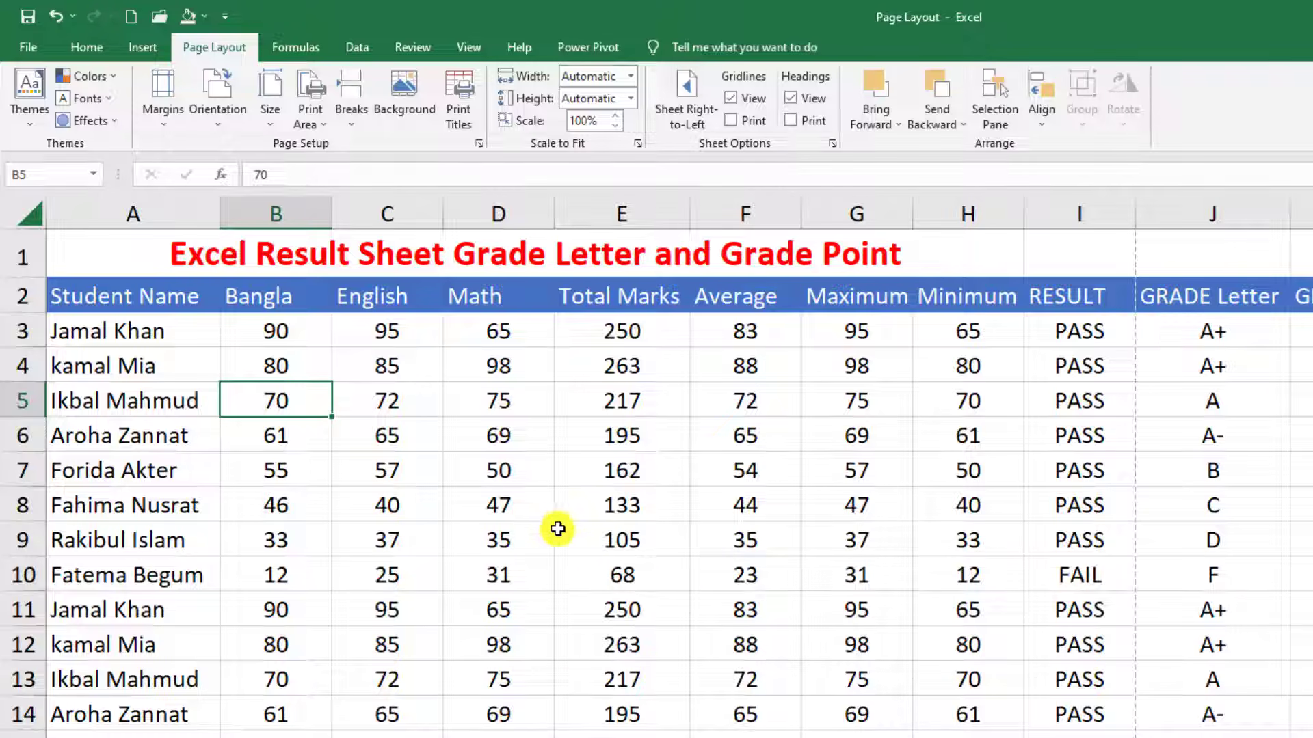
click(731, 100)
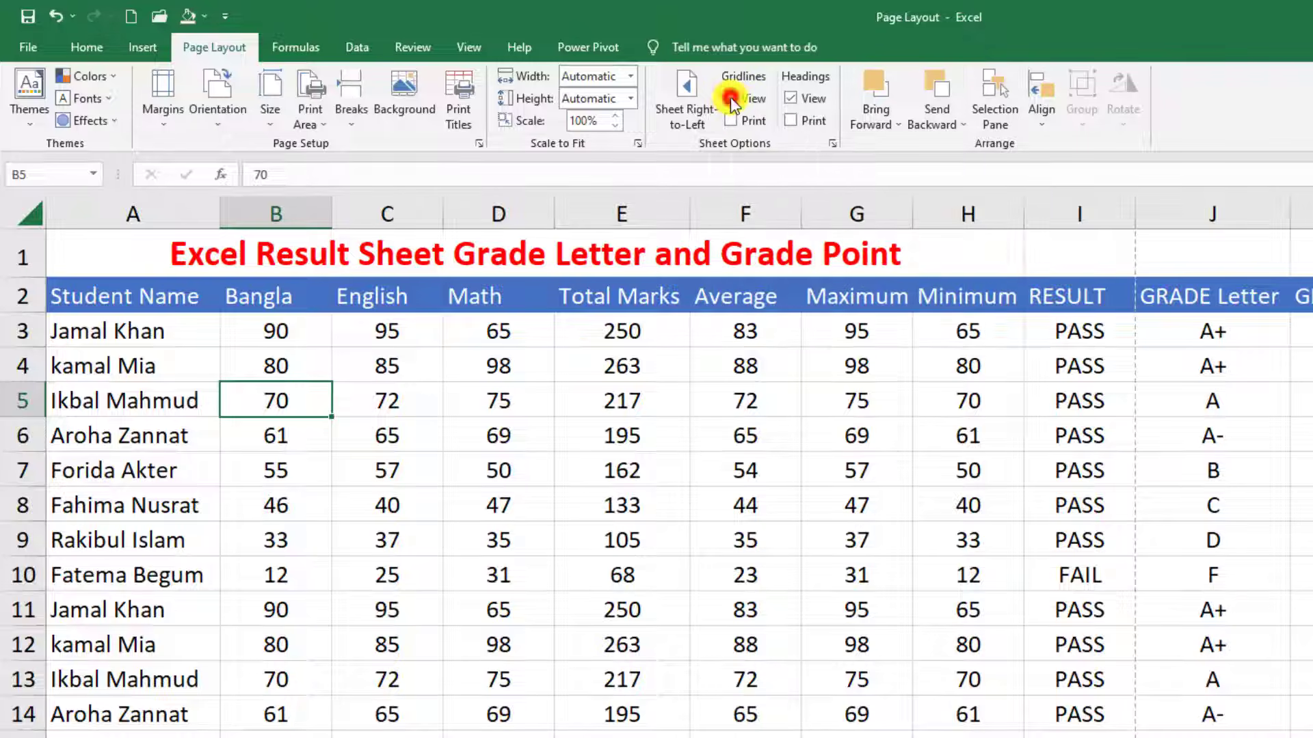
click(730, 98)
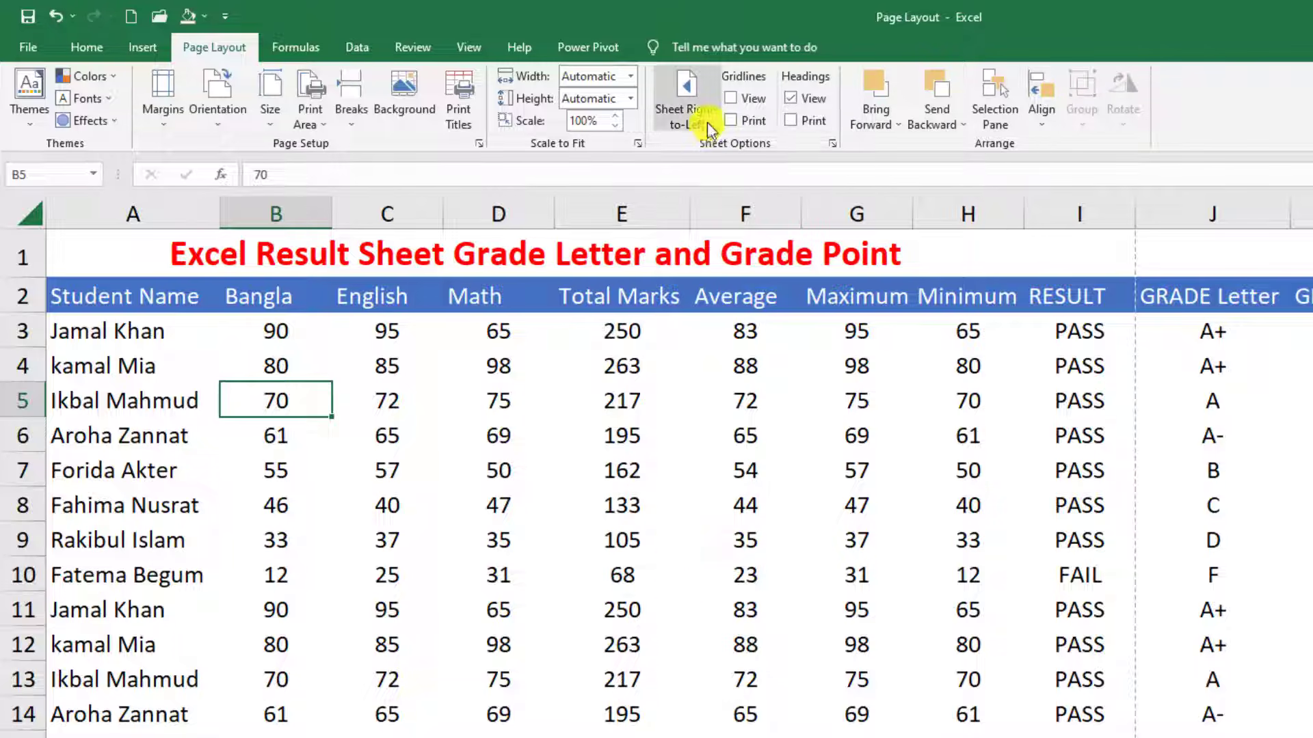
click(730, 98)
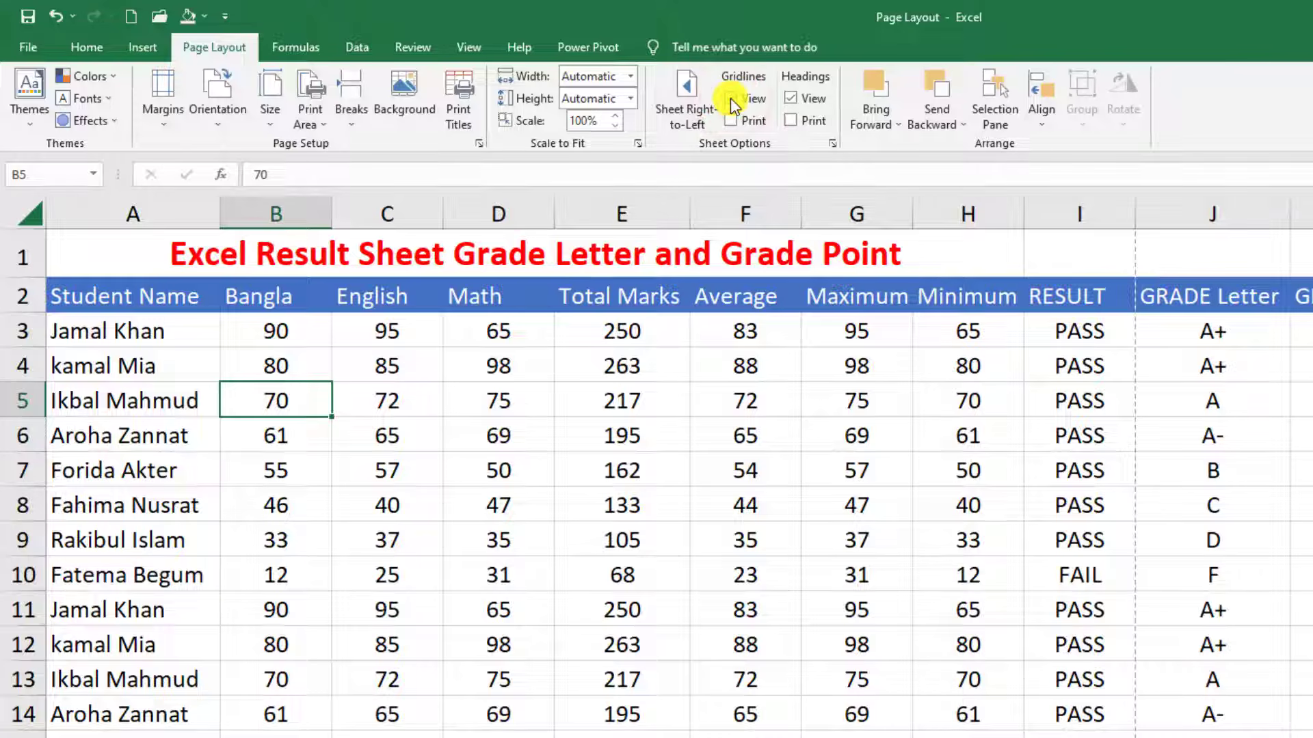
click(848, 636)
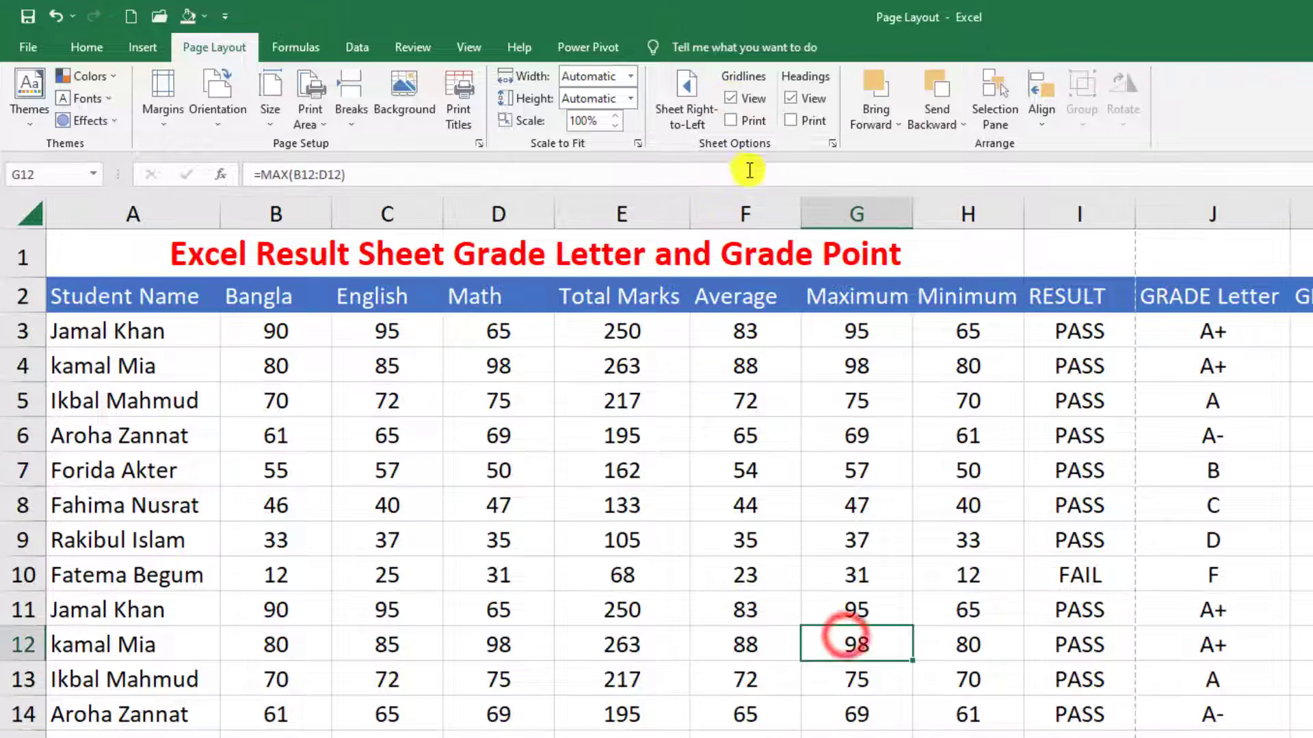
click(687, 570)
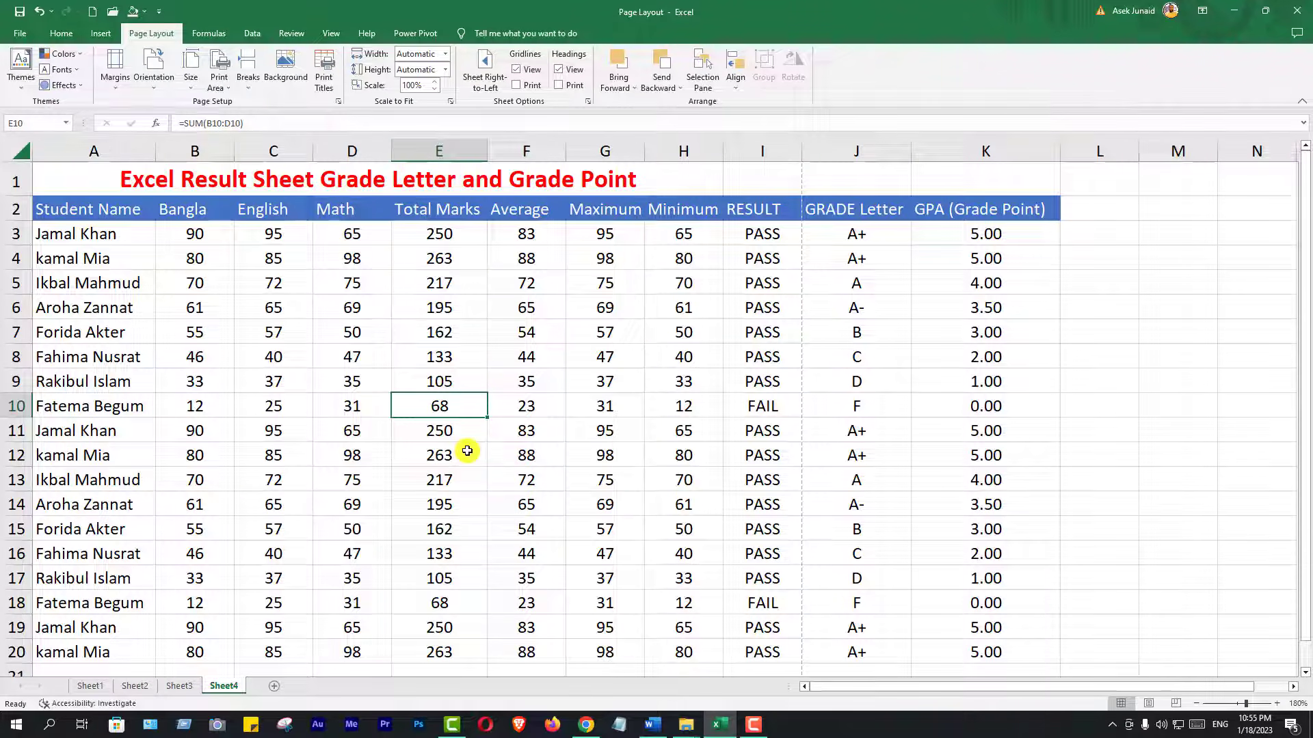
- Turn on Gridlines Print and check the printout with gridlines in preview
key(ctrl+p)
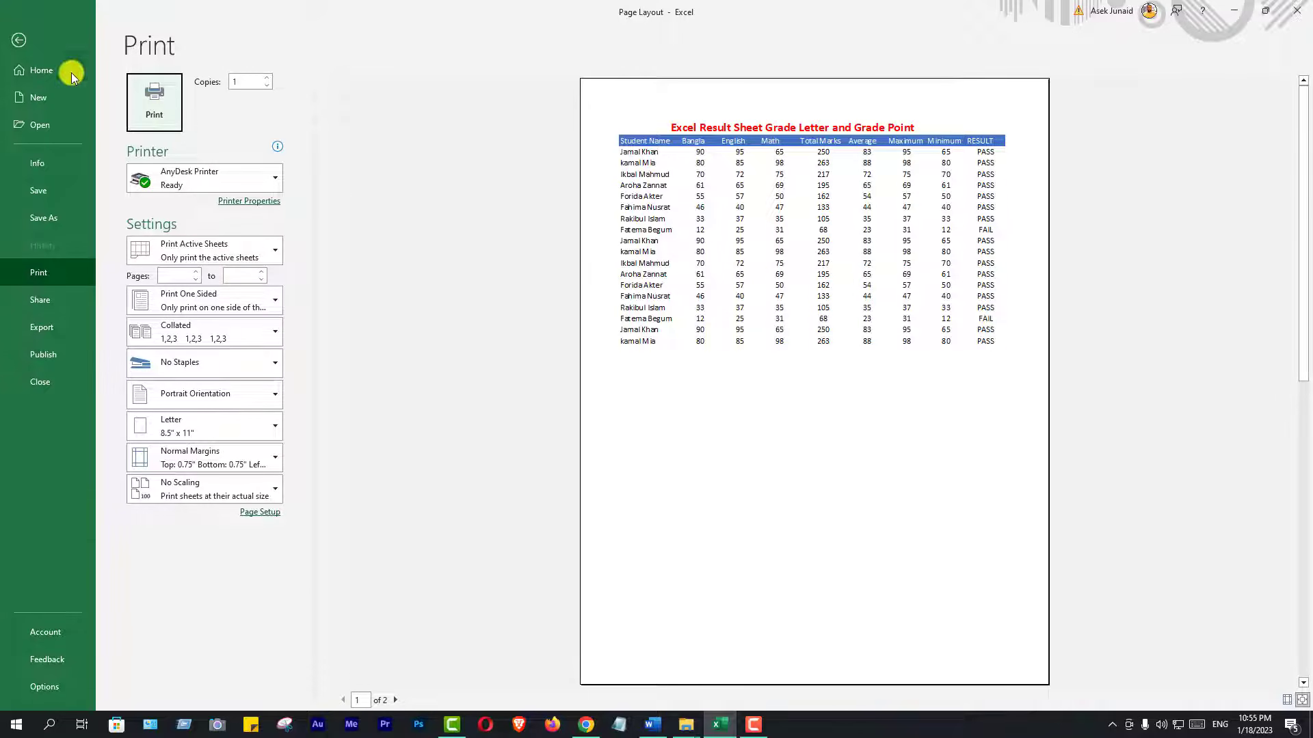
click(26, 40)
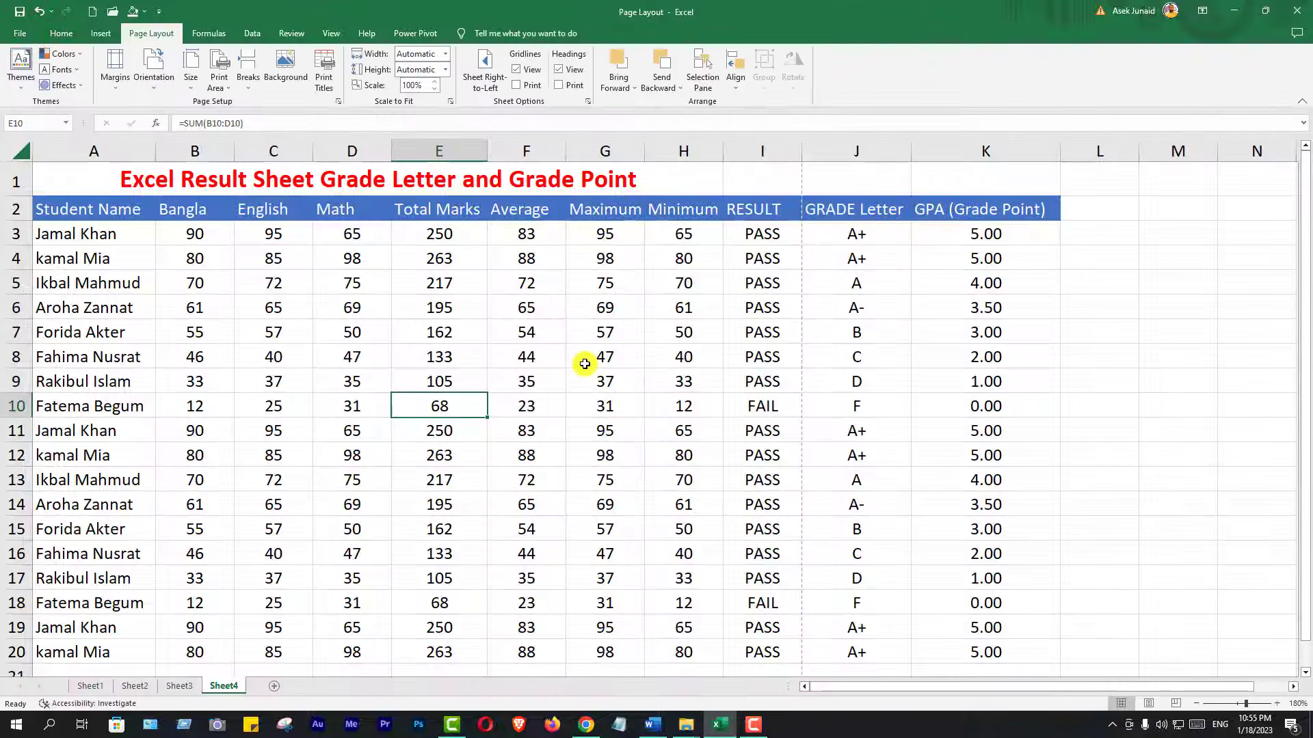
click(515, 86)
click(572, 487)
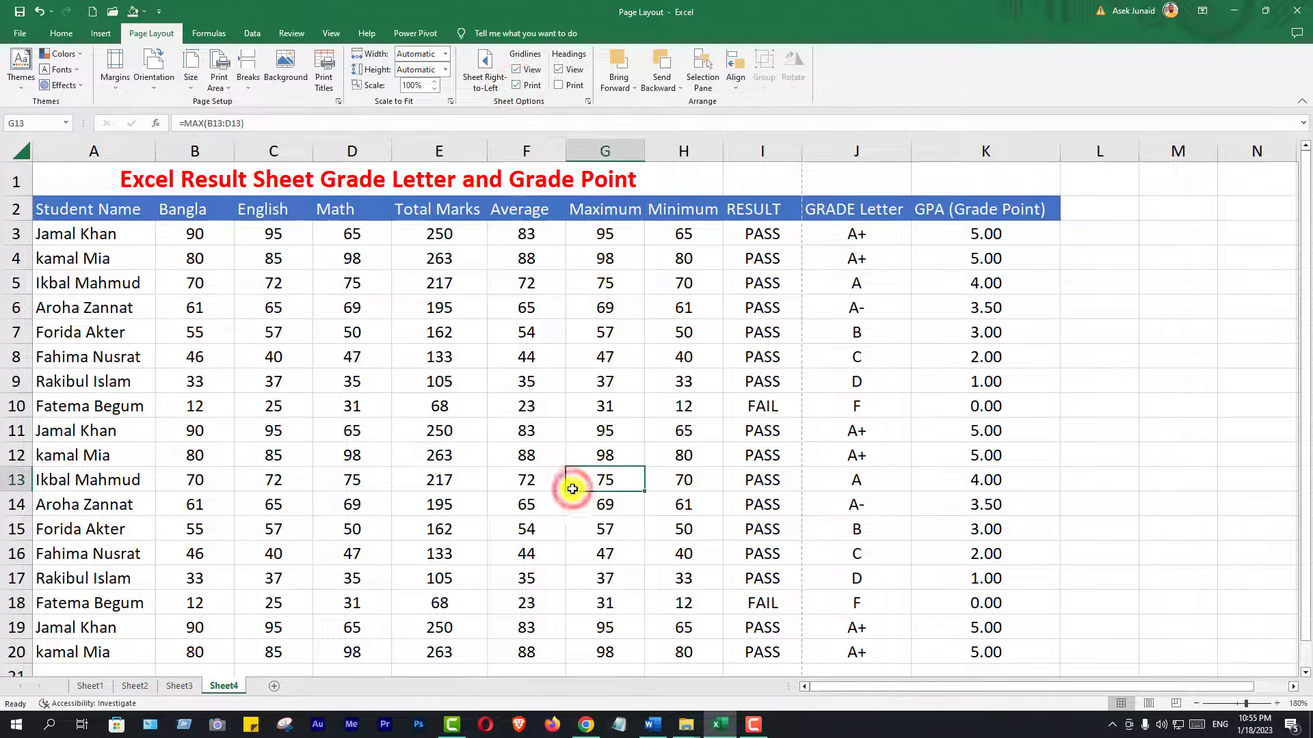
key(ctrl+p)
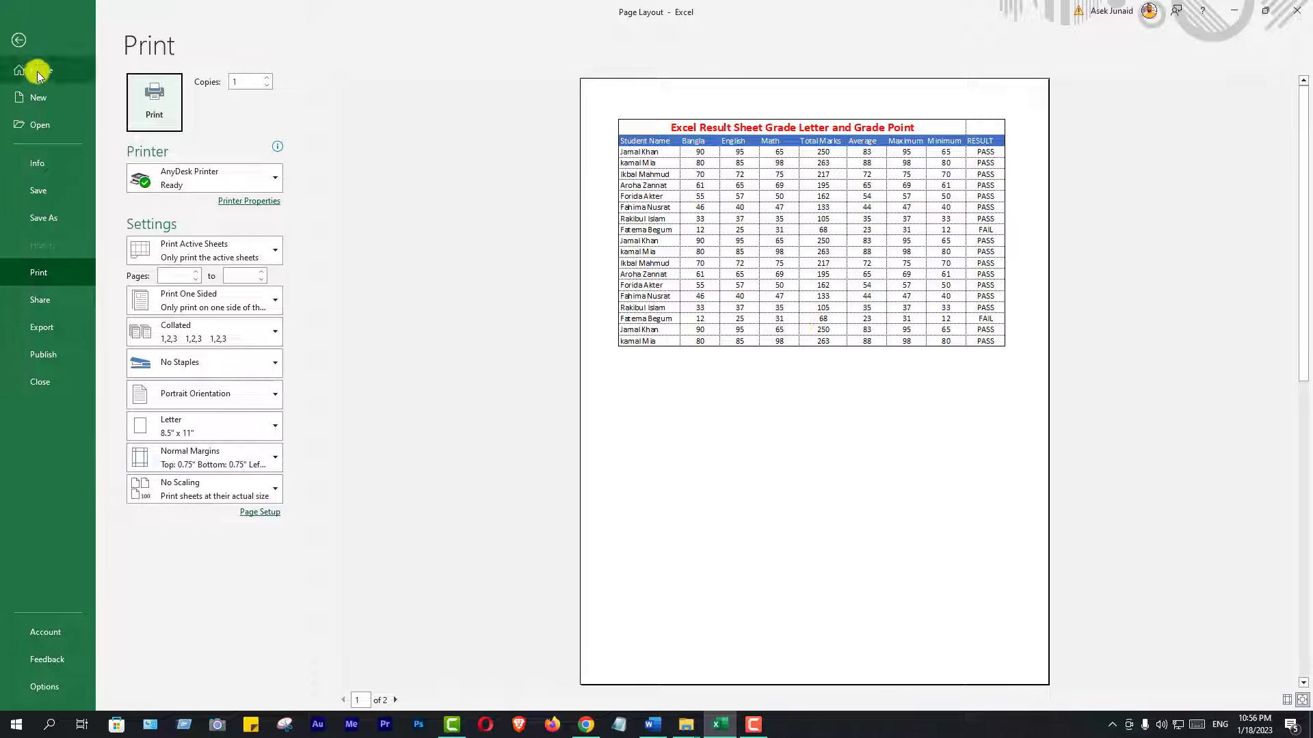
click(19, 39)
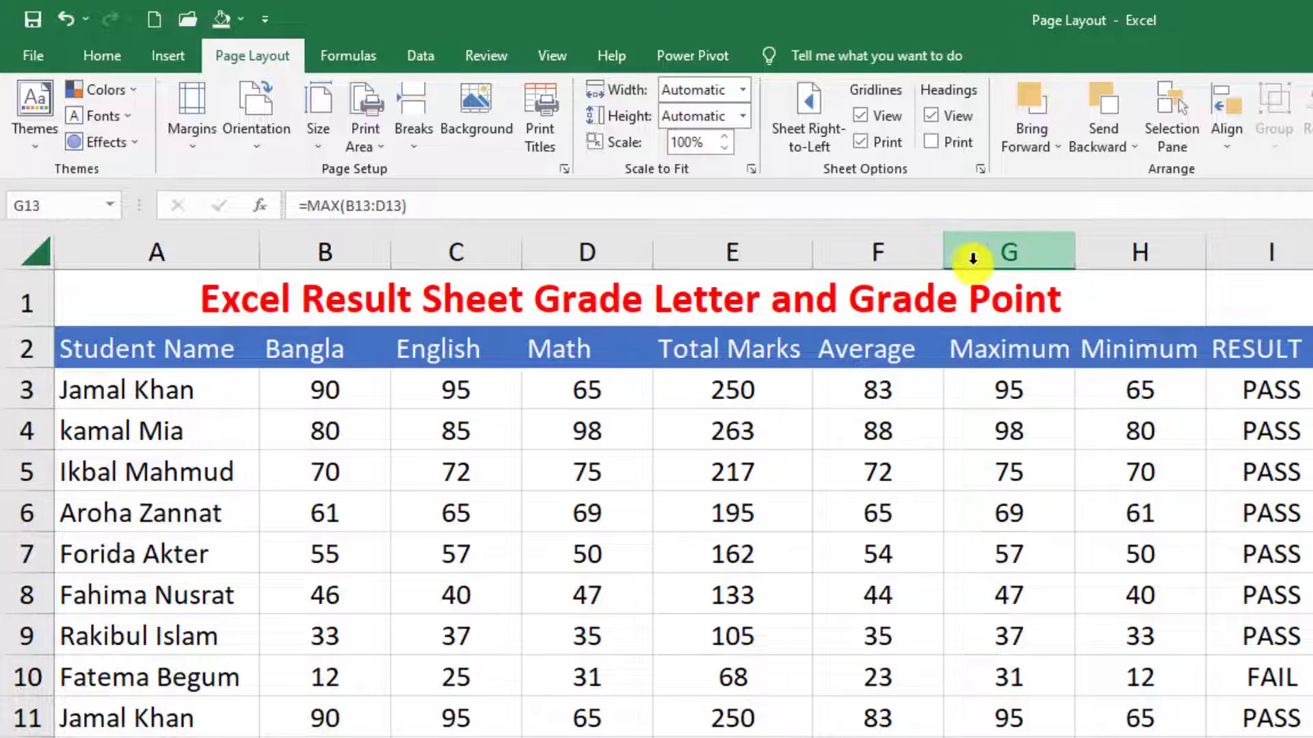
- Toggle the on-screen Headings off and back on, then preview the printout again
click(931, 122)
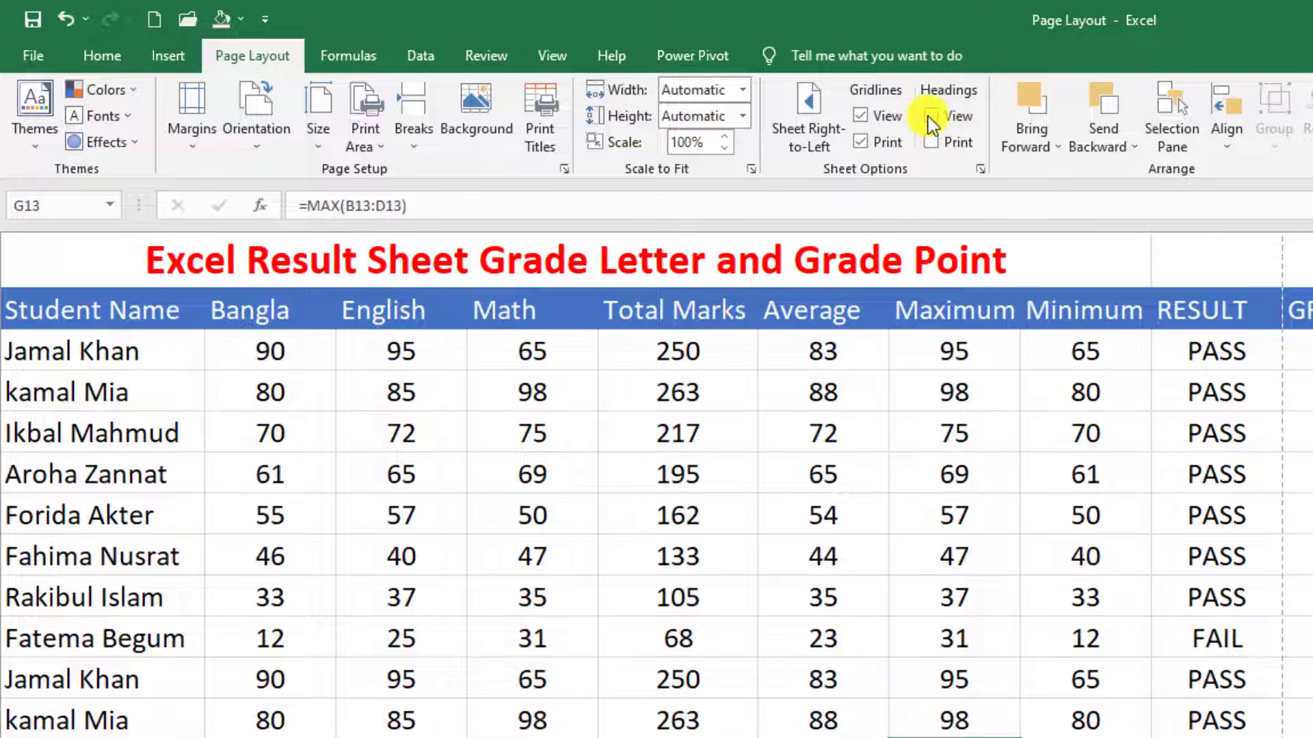
click(933, 117)
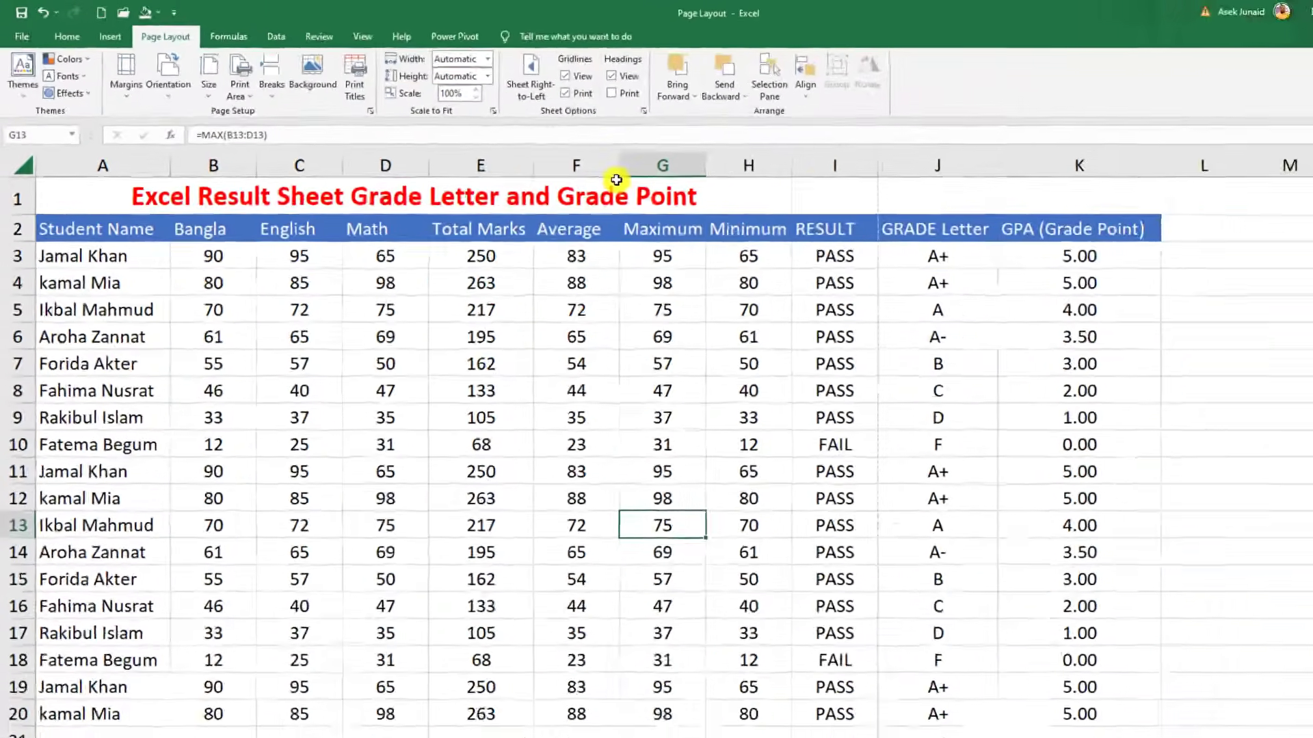
key(ctrl+p)
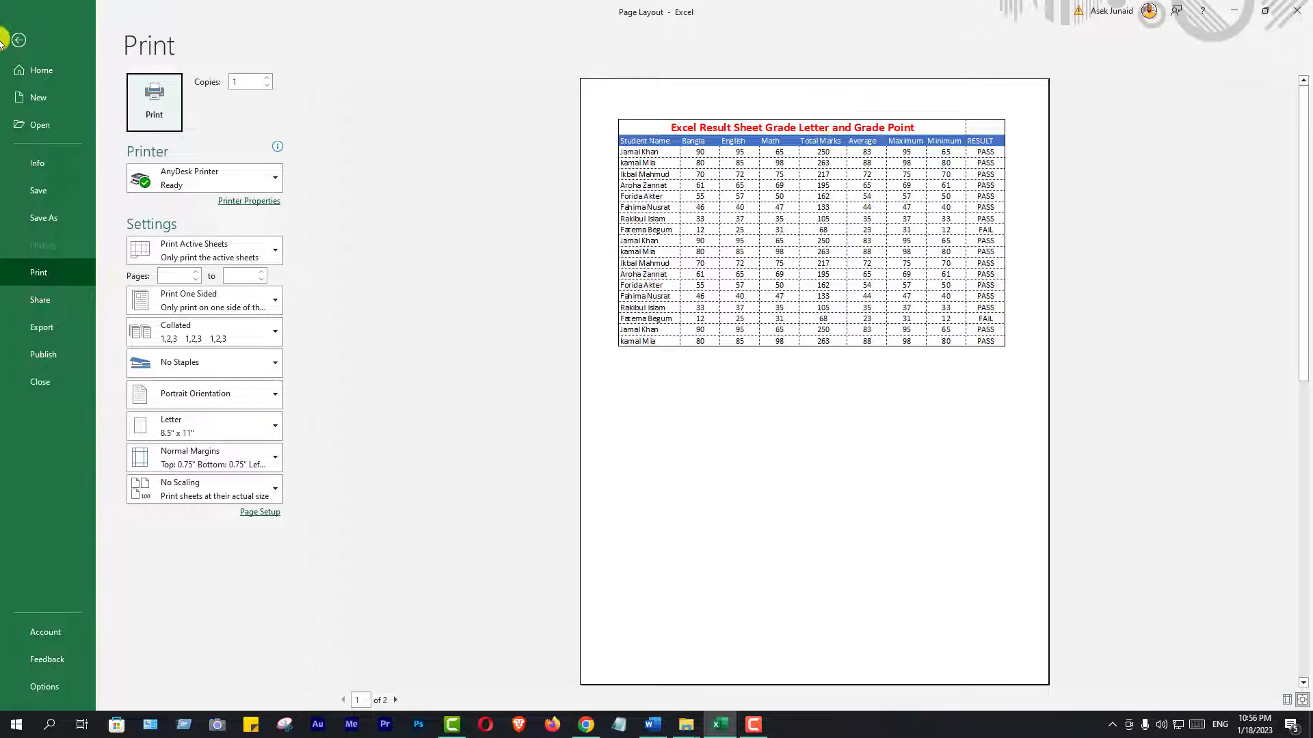
click(26, 45)
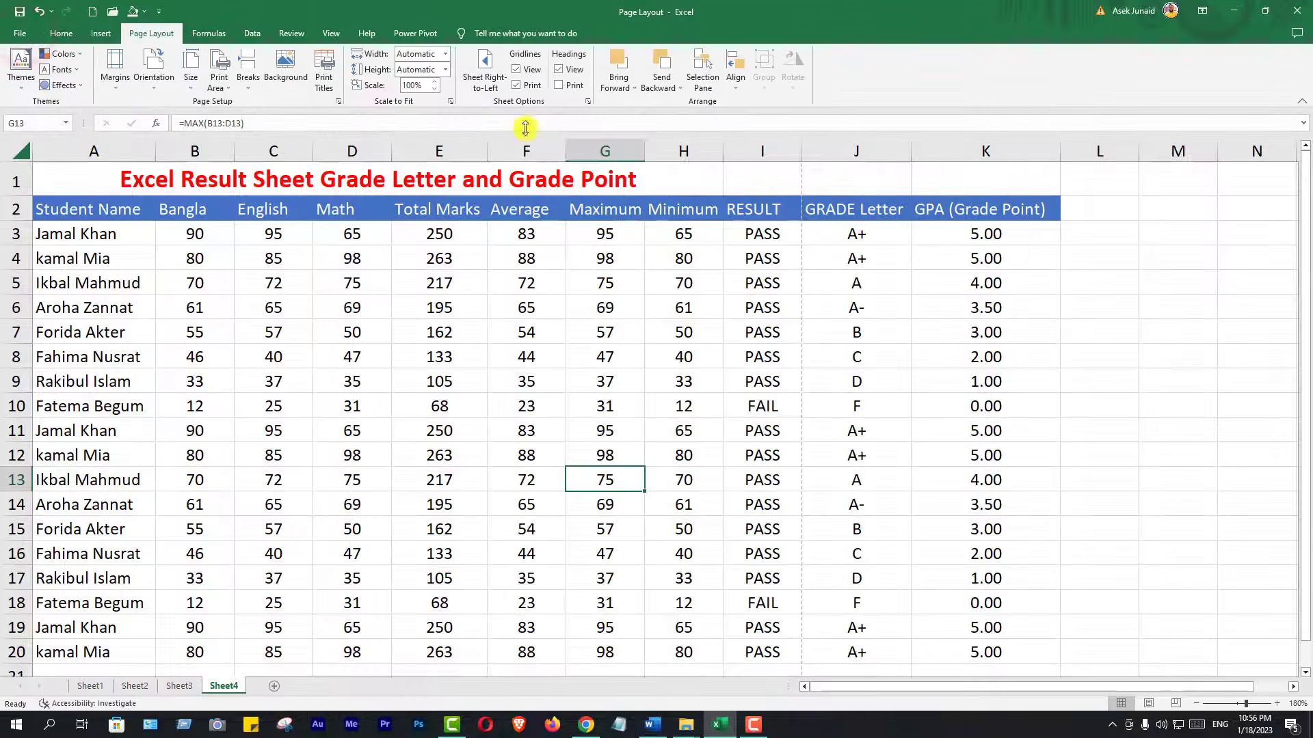
- Turn on Print Headings and confirm the row numbers and column letters in the print preview
click(559, 87)
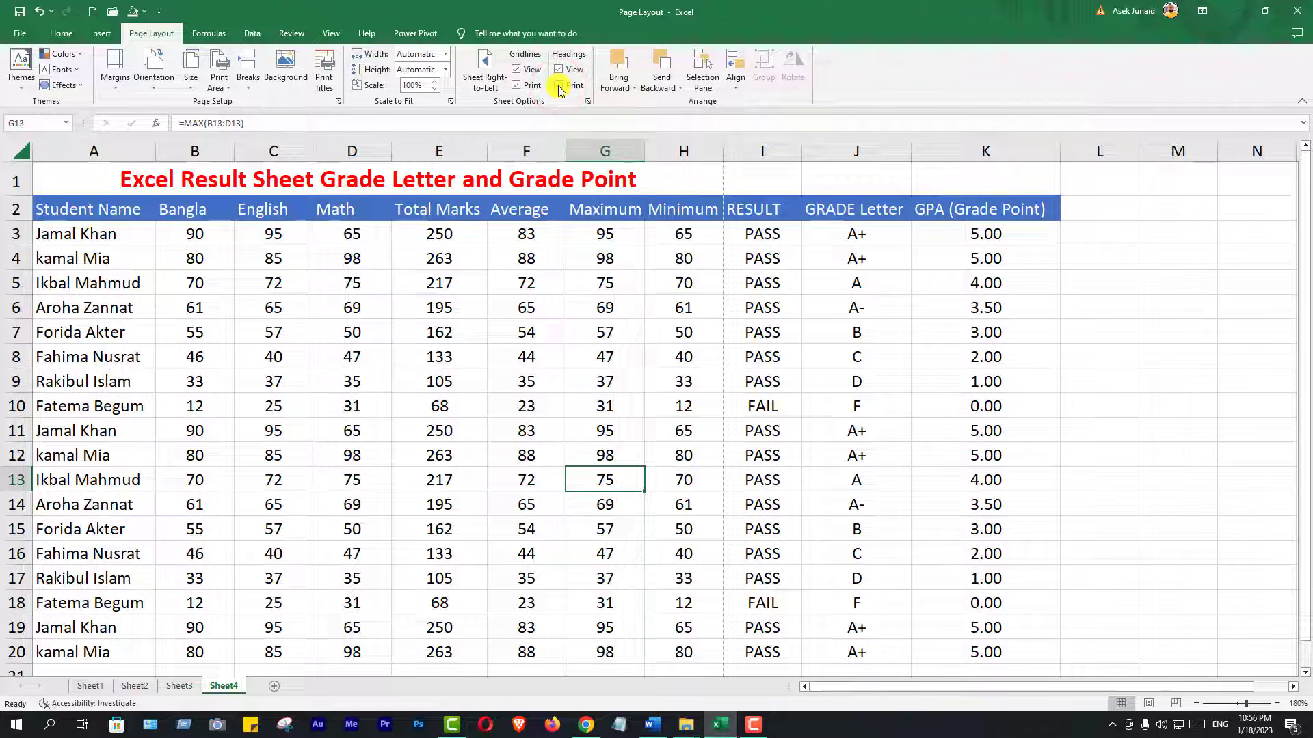
key(ctrl+p)
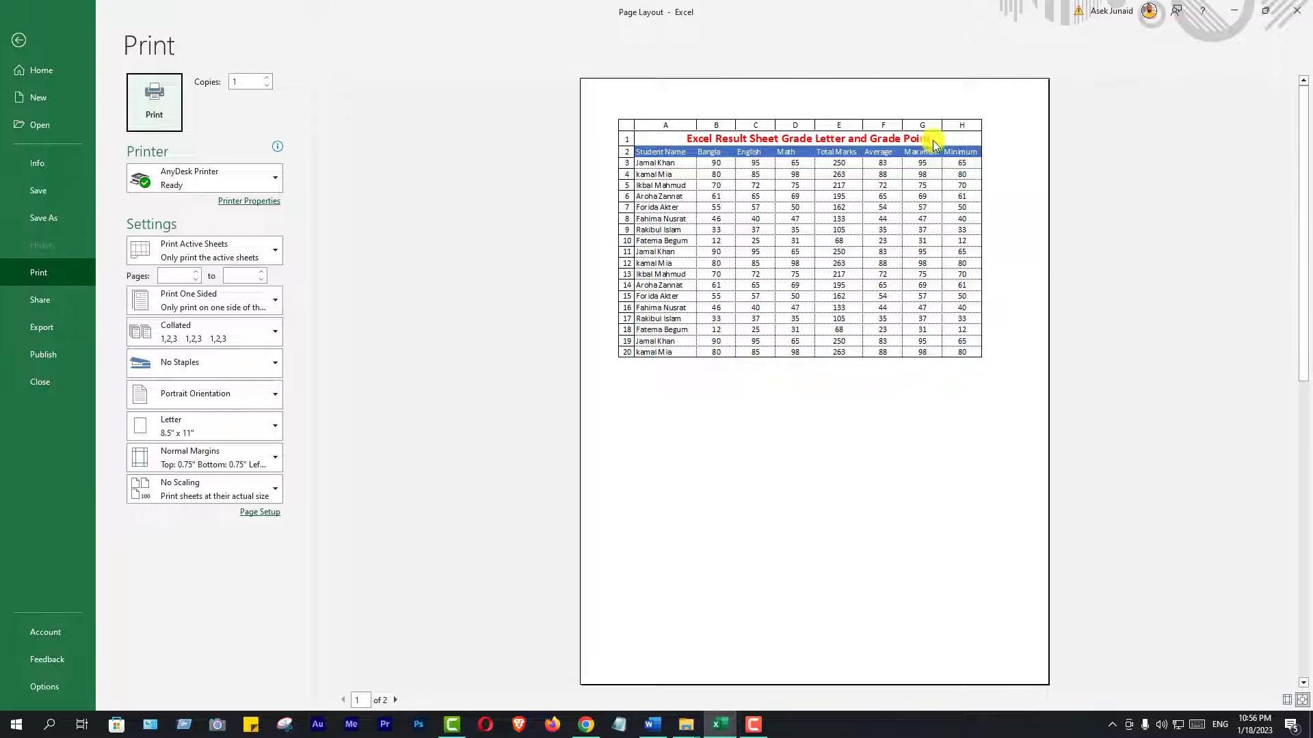
click(22, 37)
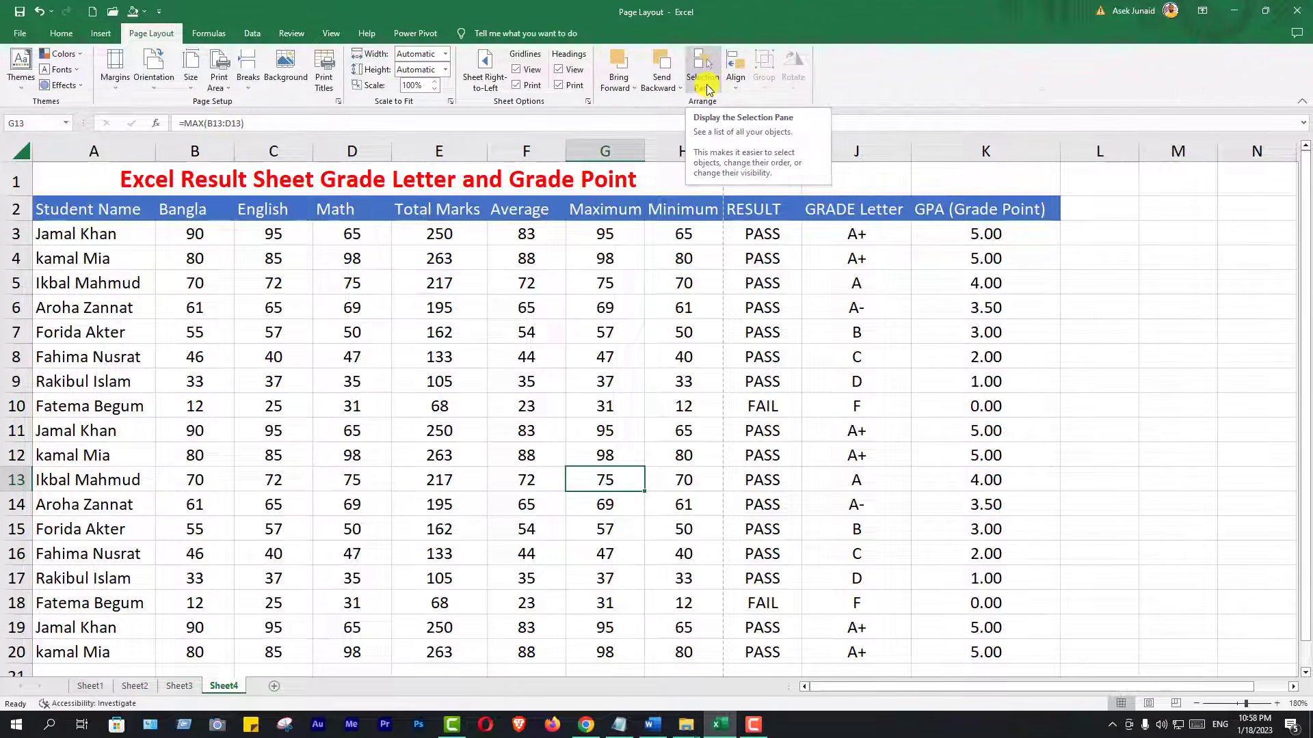
- Draw a blue rectangle over cells D3 to H12
click(100, 33)
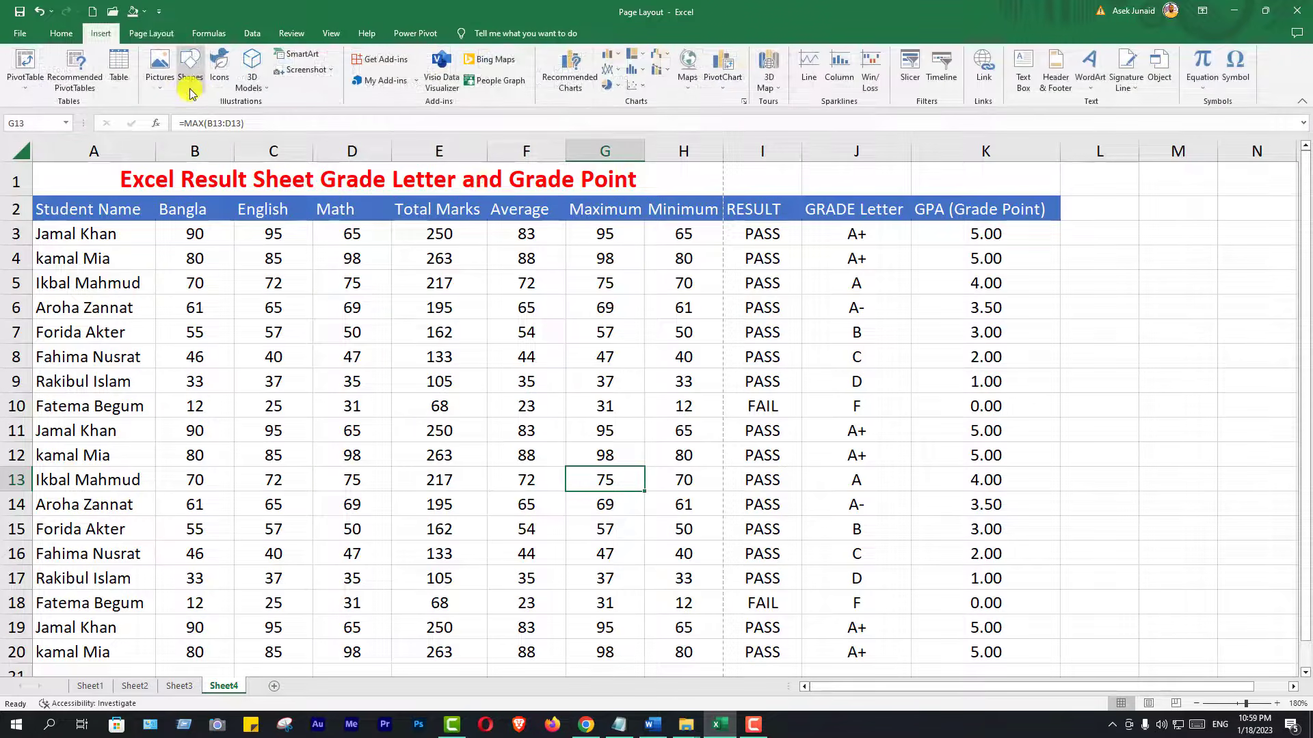
click(191, 90)
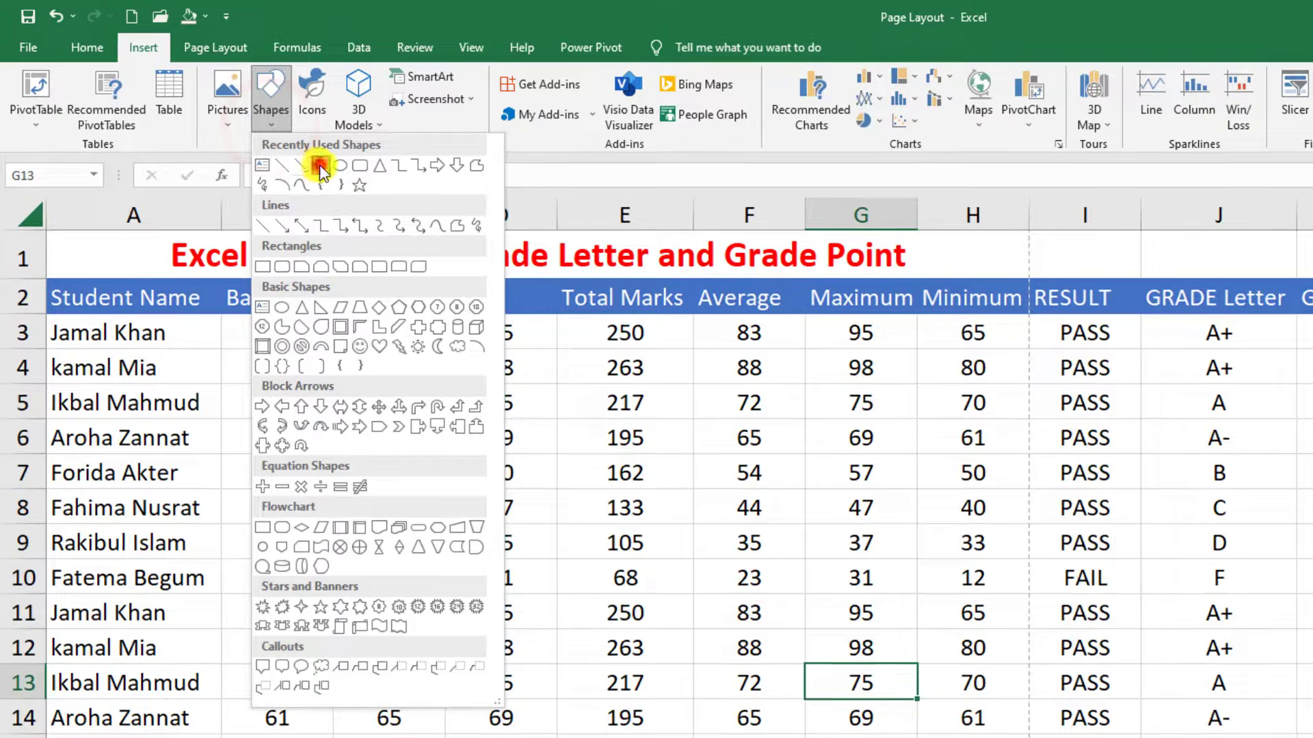
click(319, 166)
mouse_move(525, 338)
mouse_down()
mouse_move(873, 539)
mouse_move(979, 642)
mouse_up()
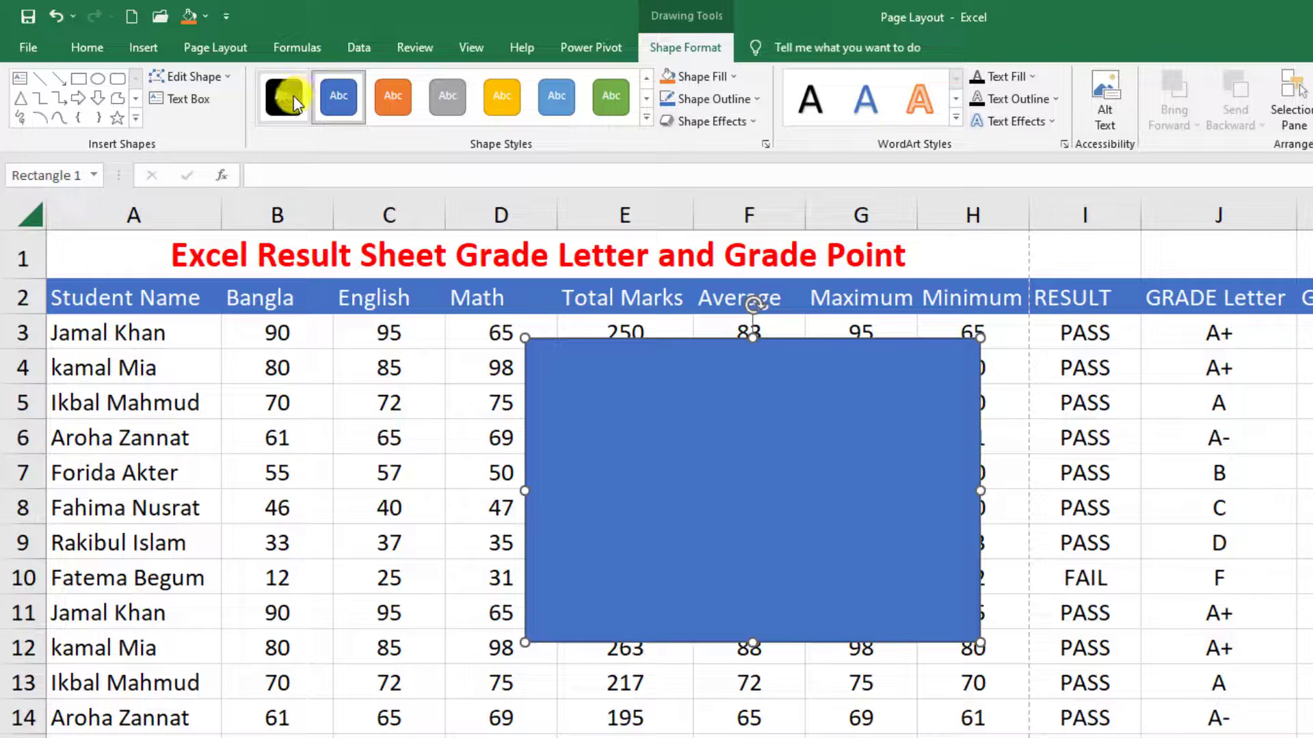
- Draw an oval overlapping the rectangle around F4–J14 and give it the orange shape style
click(98, 78)
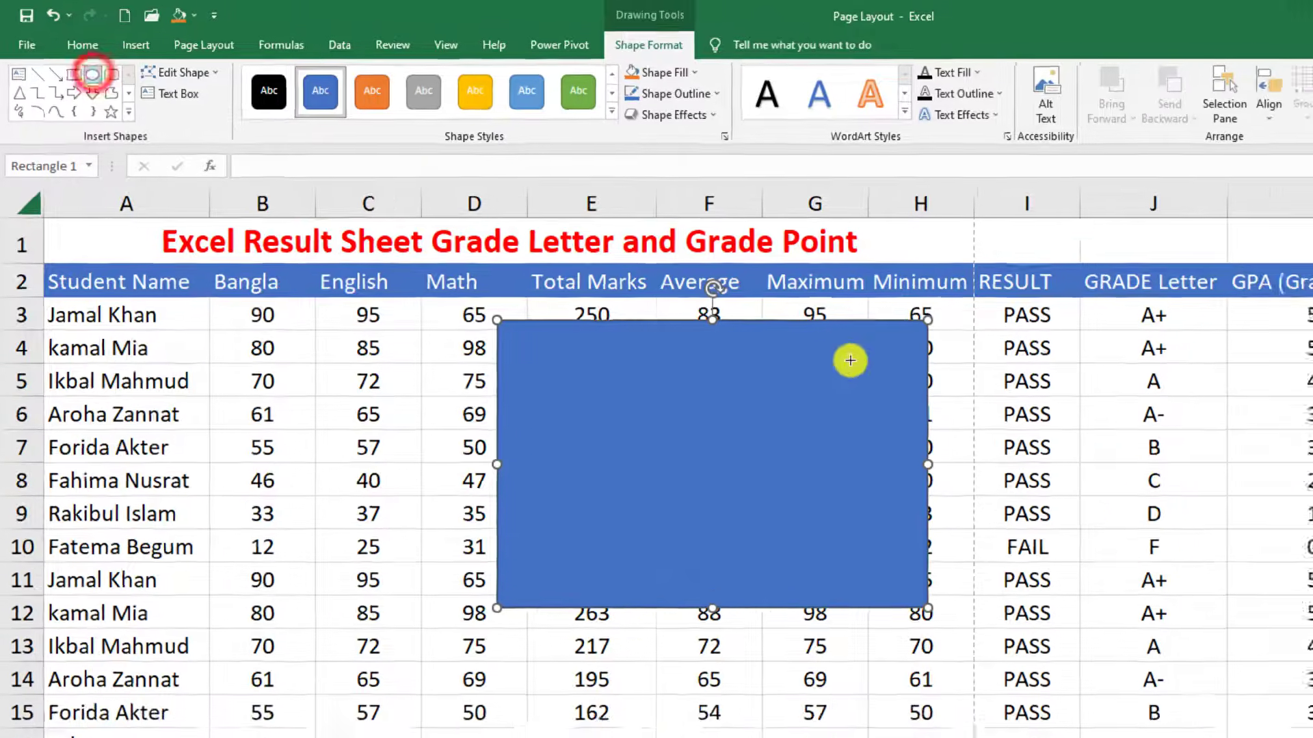
drag(819, 359, 1169, 702)
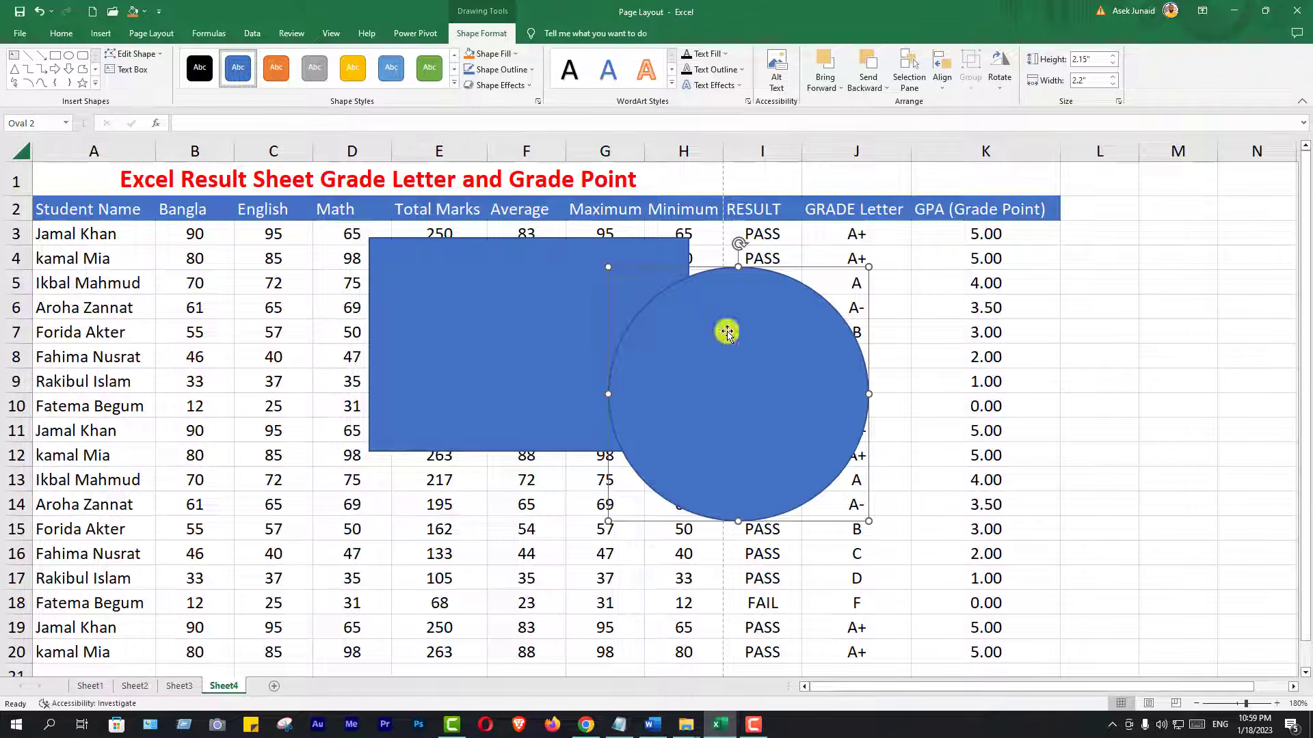
click(276, 68)
click(1119, 408)
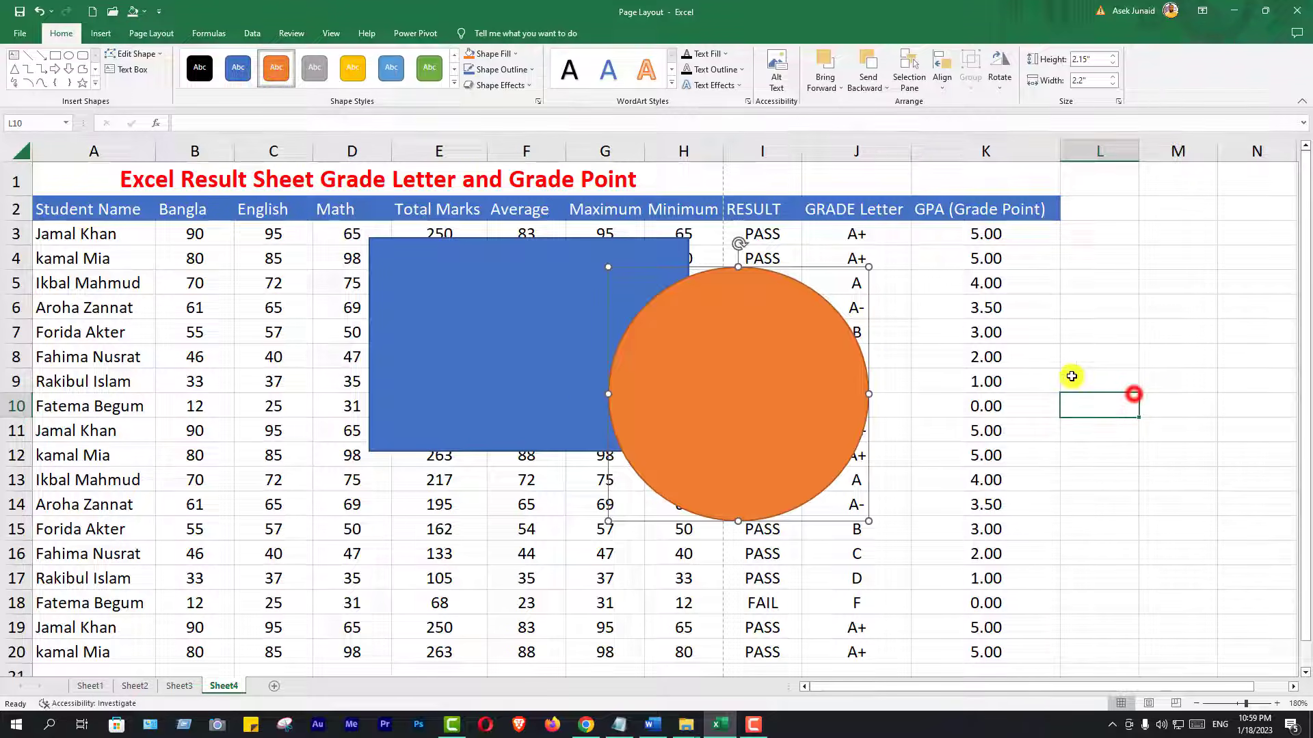
click(736, 346)
click(521, 271)
click(765, 361)
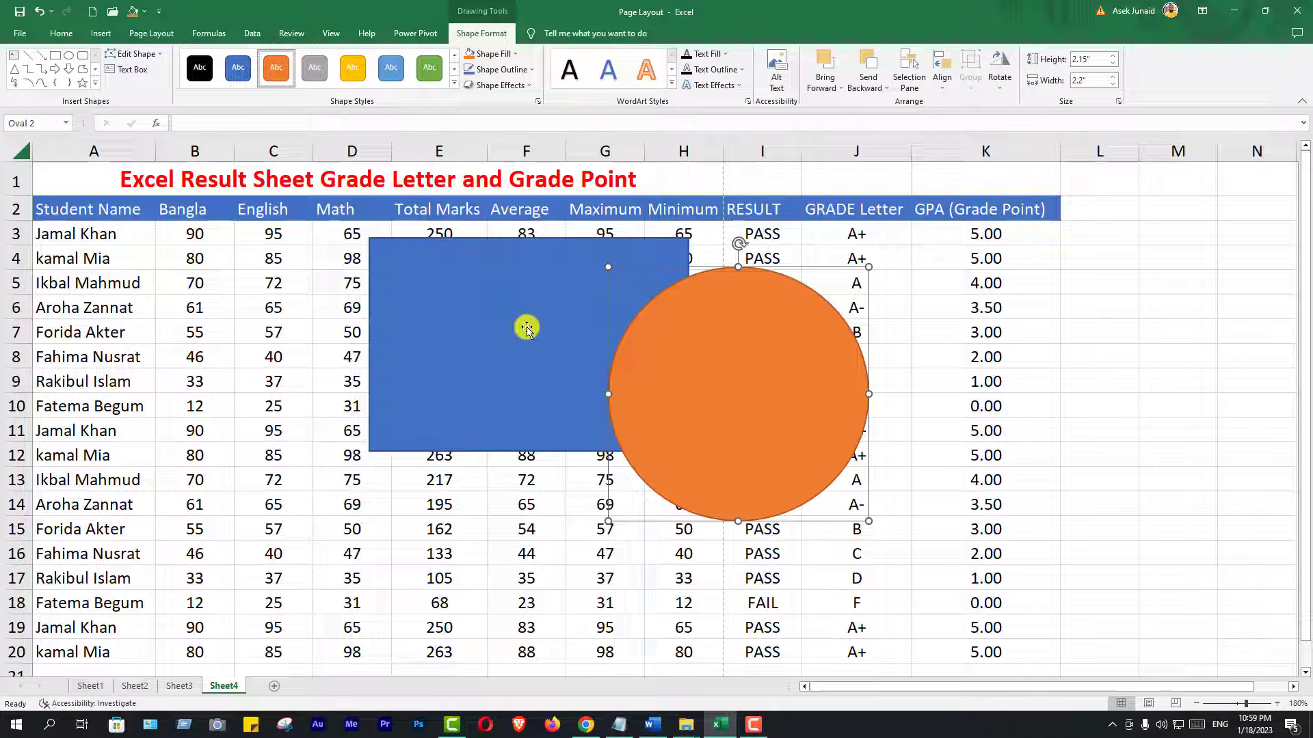
- Bring the blue rectangle in front of the orange circle and show the Selection Pane
click(739, 359)
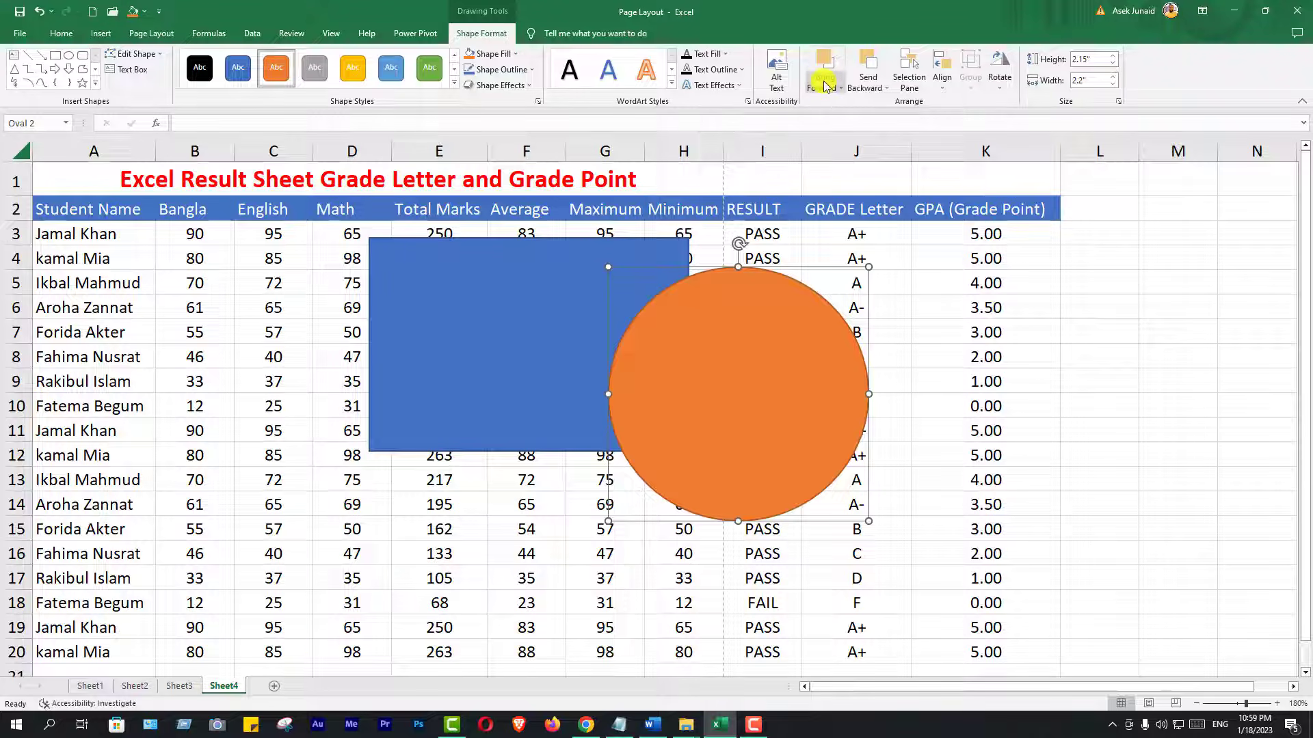
click(869, 68)
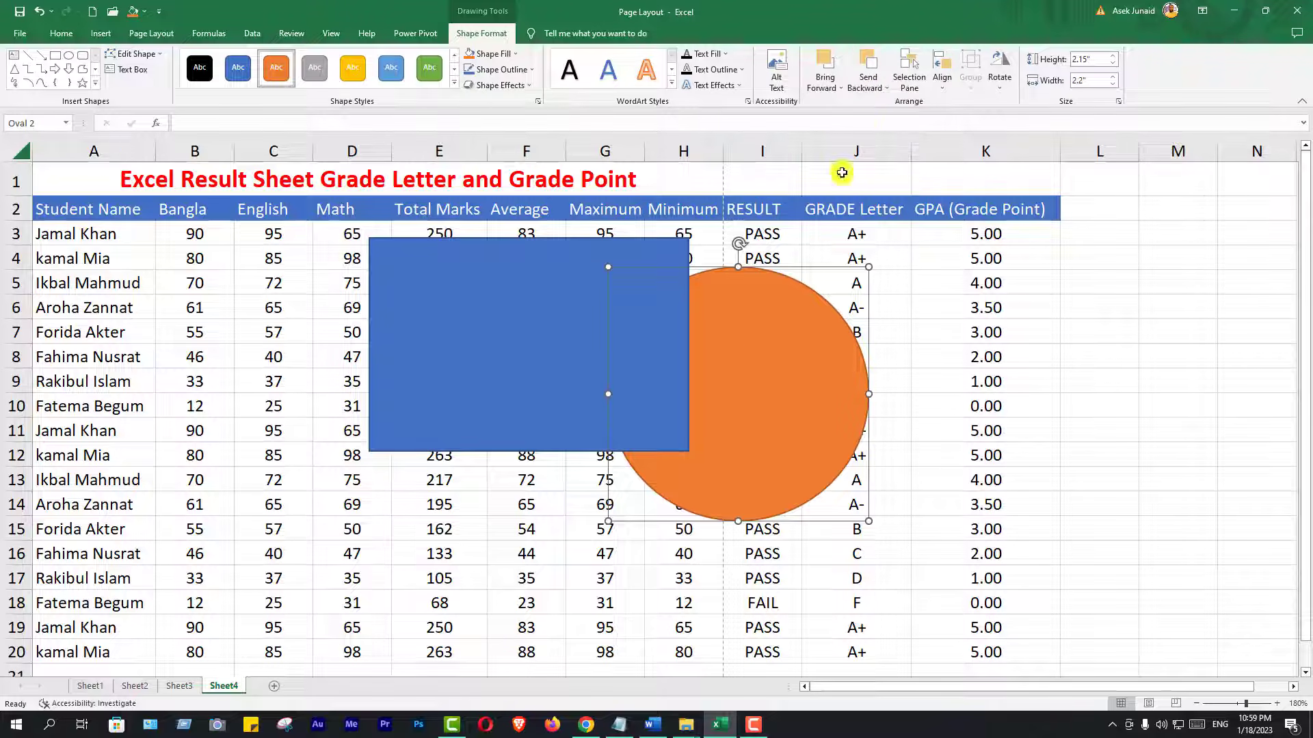
click(825, 69)
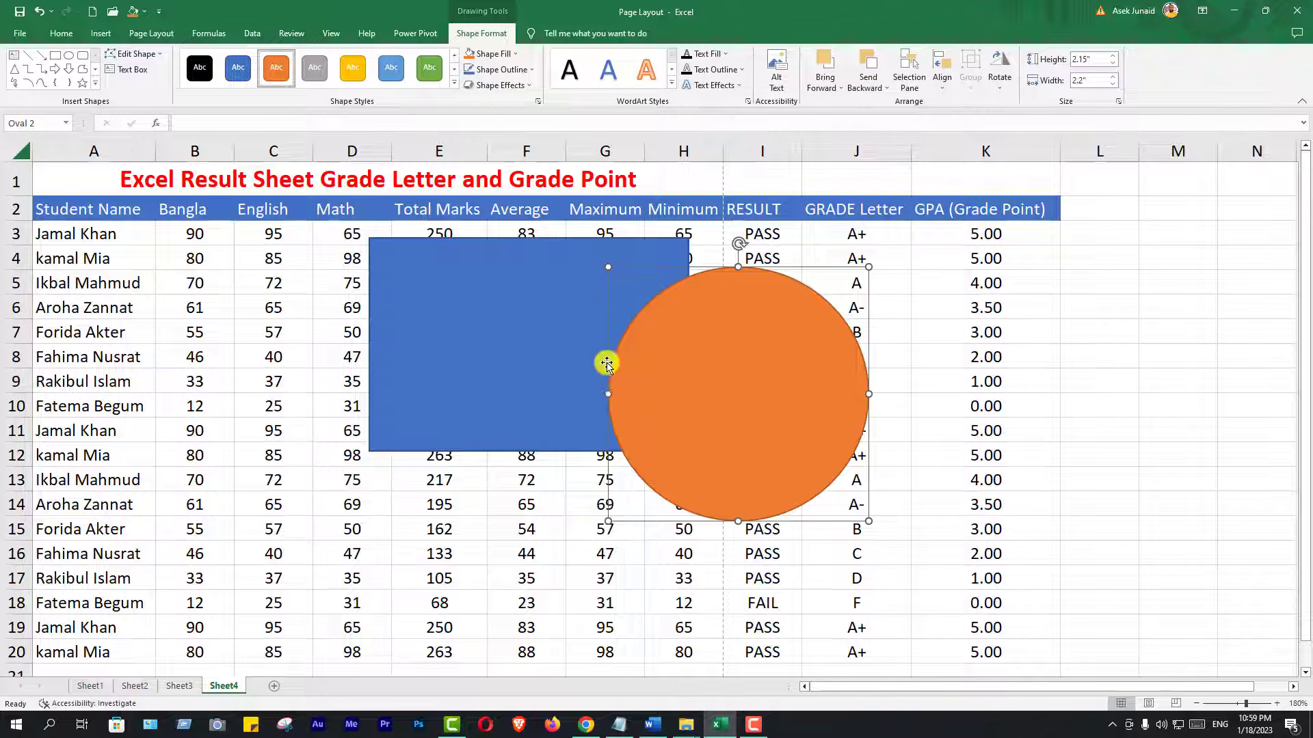
click(557, 334)
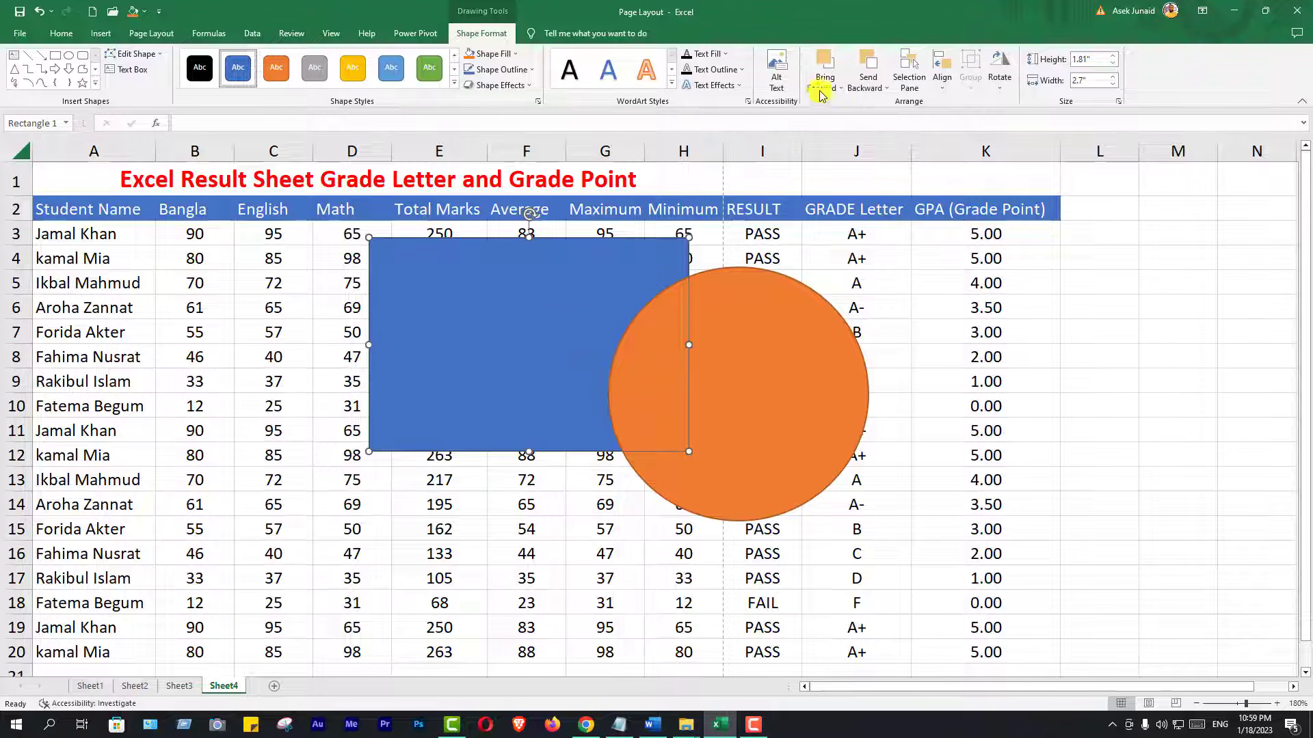
click(826, 68)
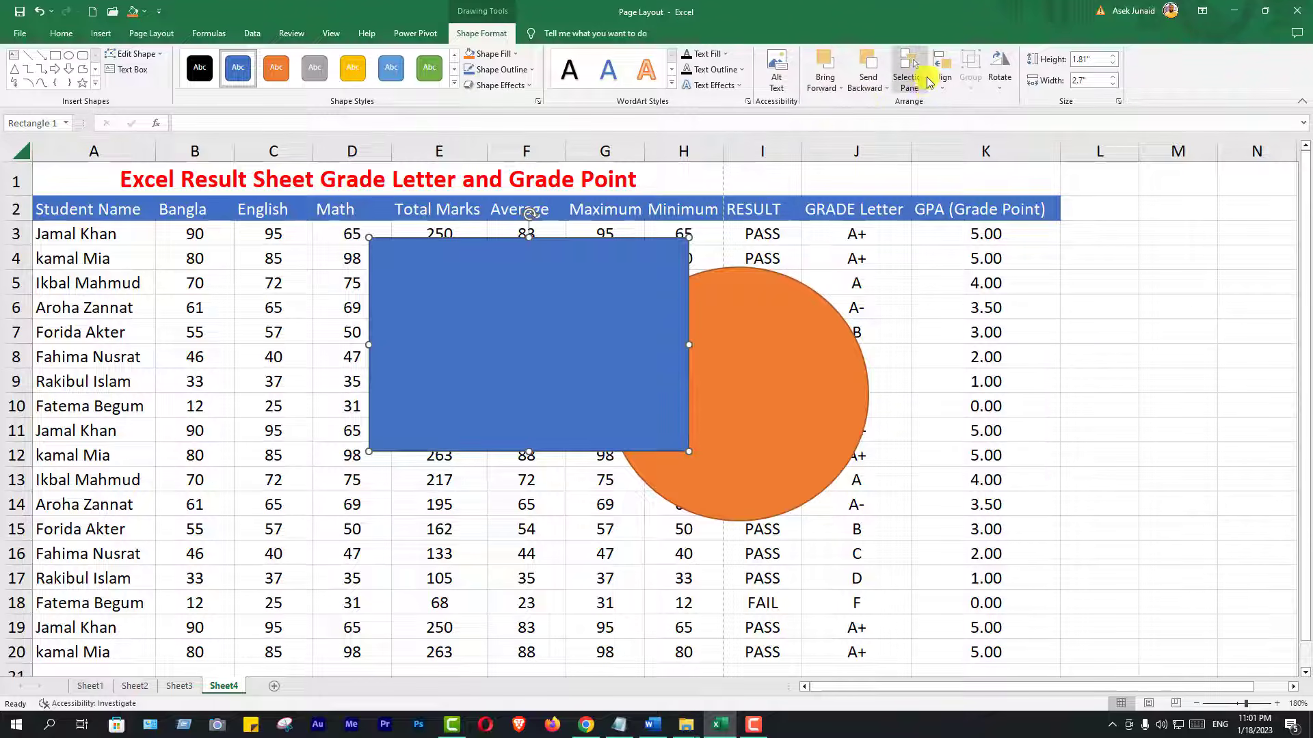
click(908, 78)
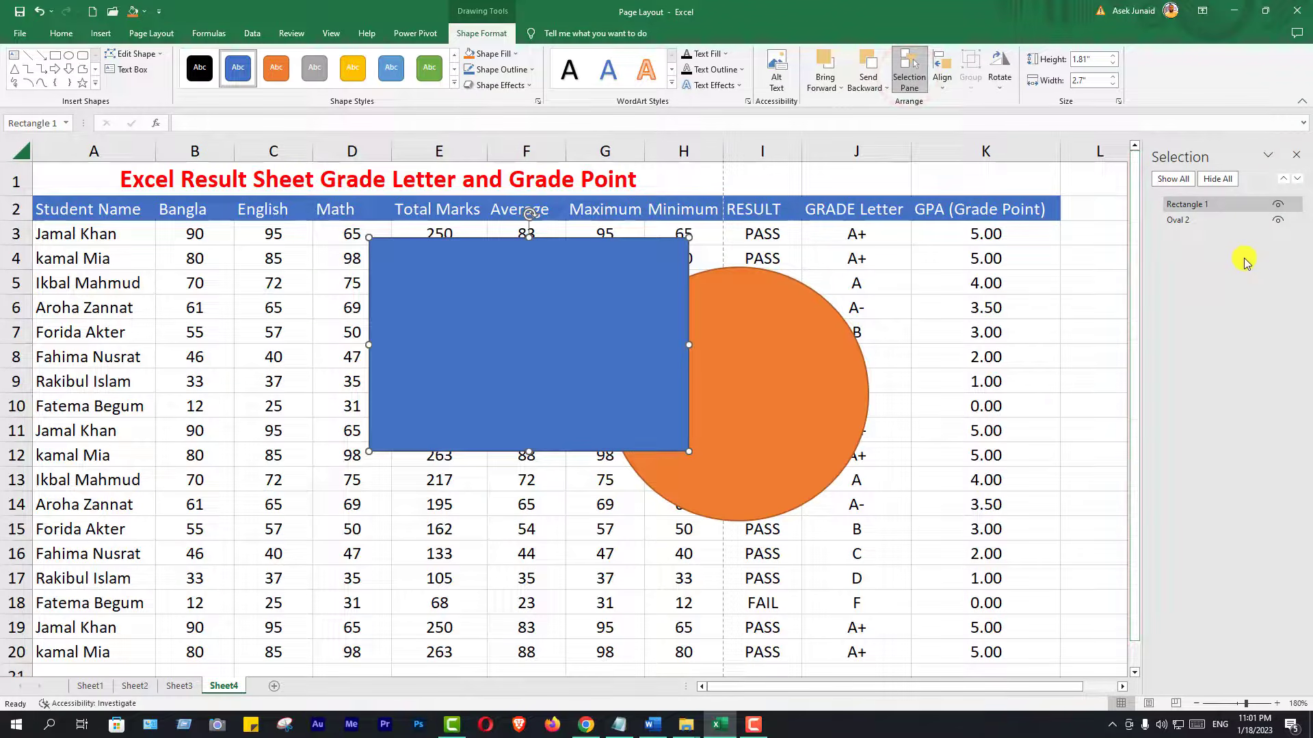
- Select Rectangle 1 and Oval 2 in the Selection Pane, then close the pane
click(1201, 204)
click(1197, 223)
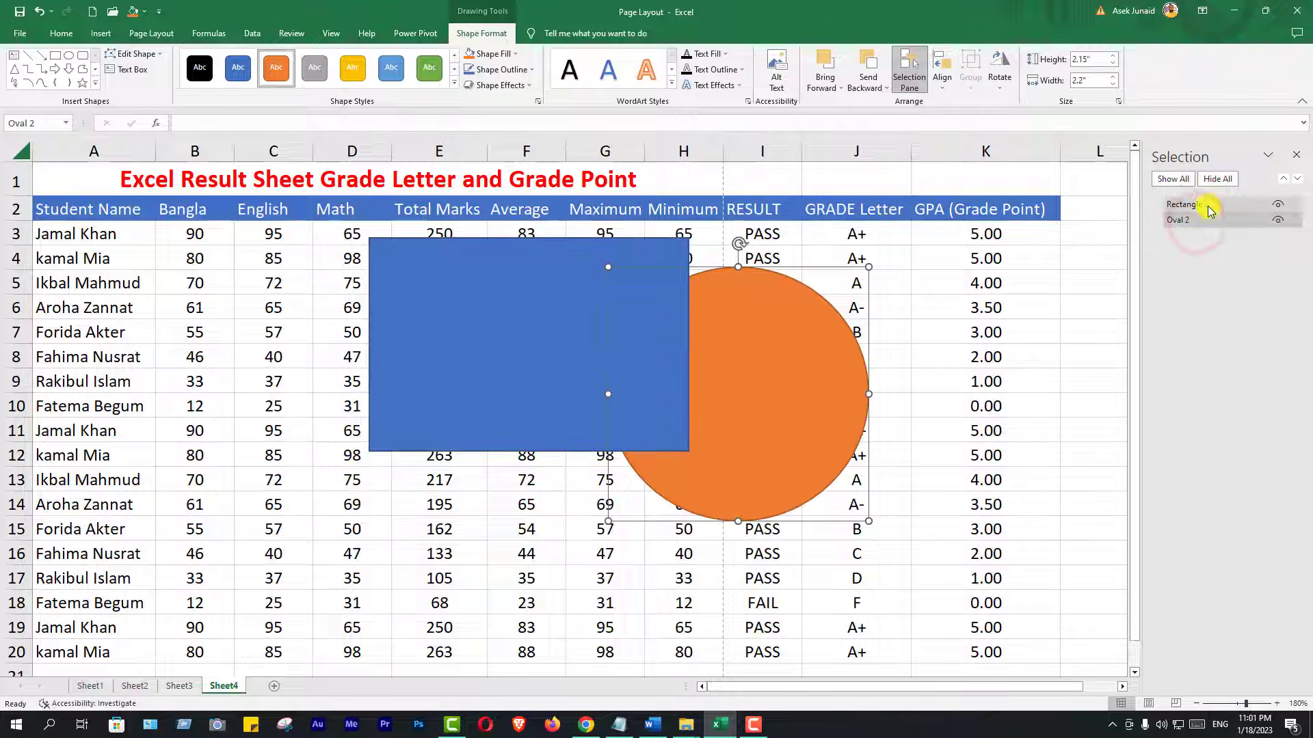
click(1206, 204)
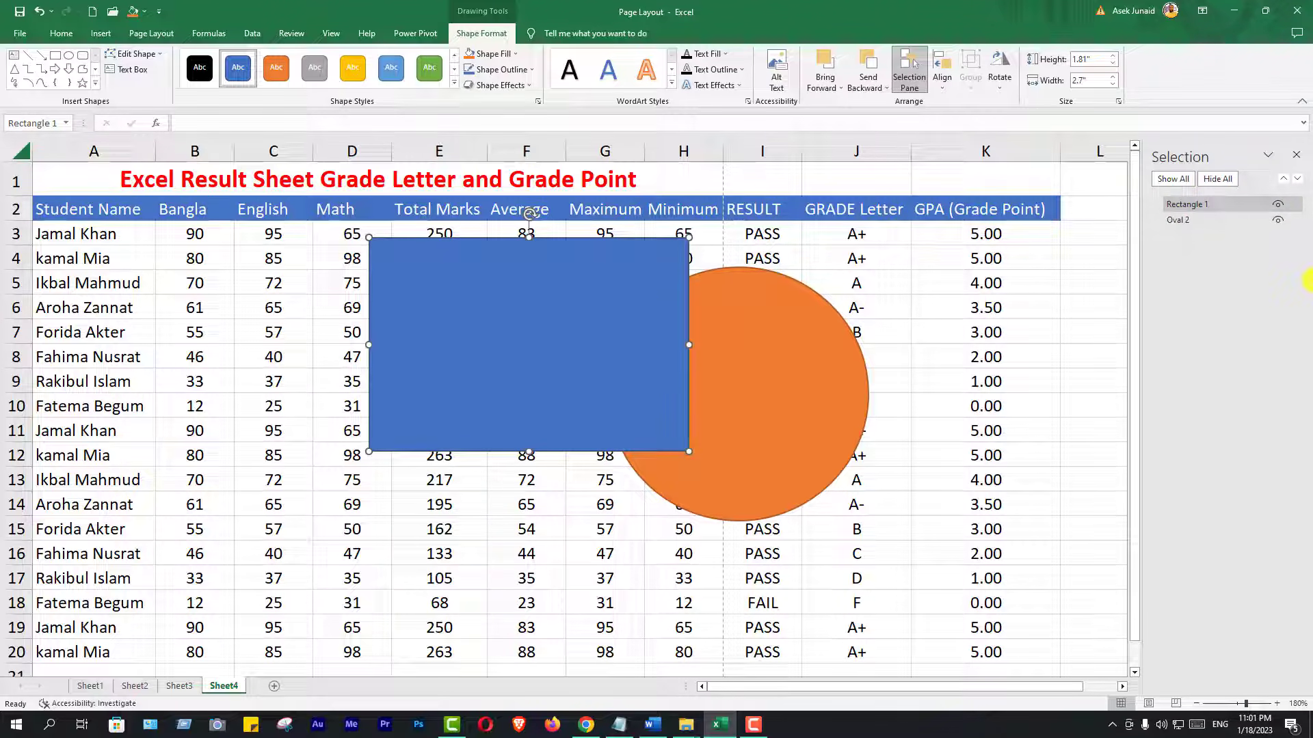
click(1293, 156)
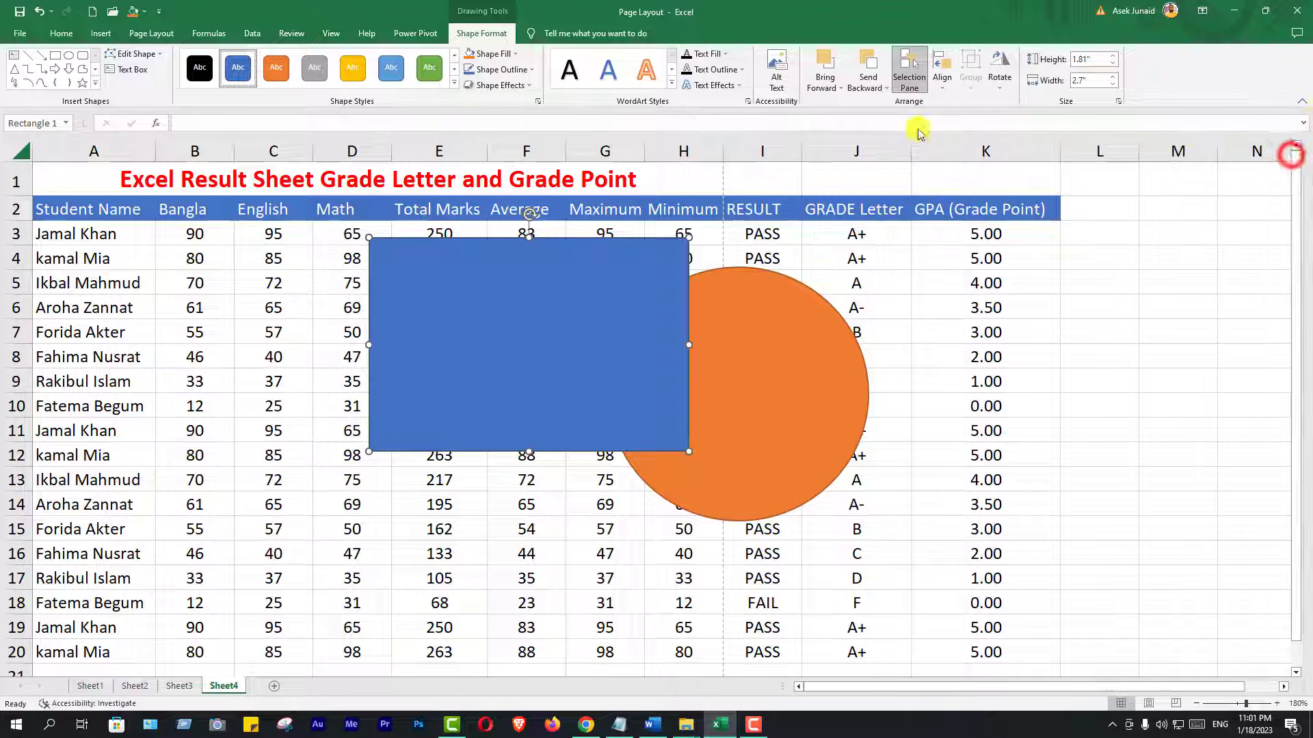
- Check the Align options, then select both the orange circle and the blue rectangle
click(944, 84)
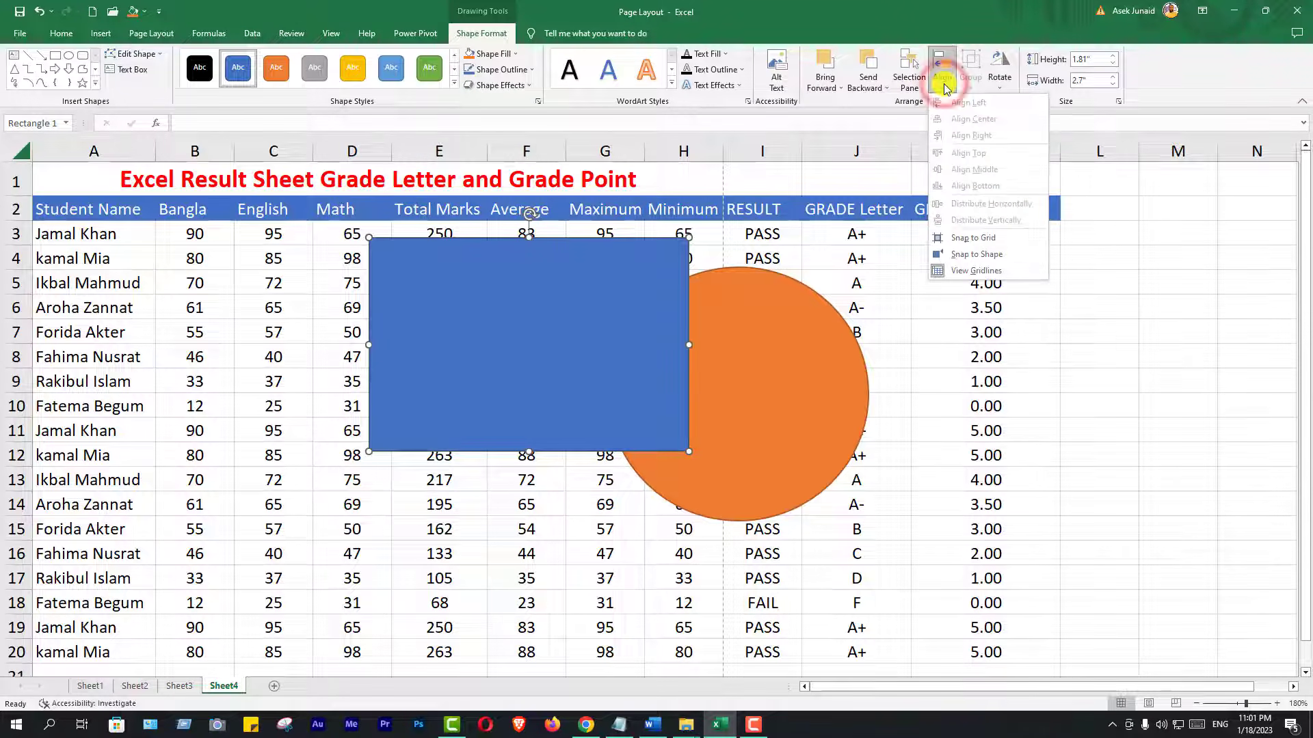
click(945, 84)
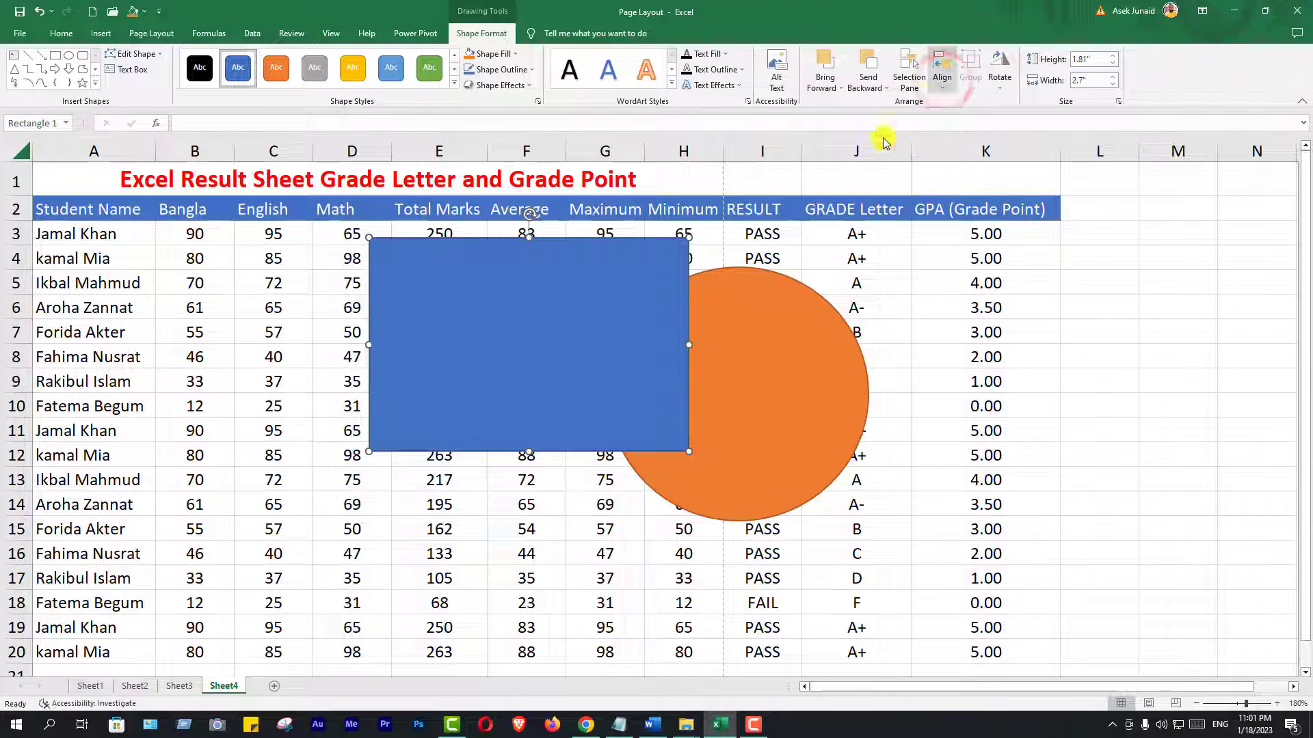
click(814, 384)
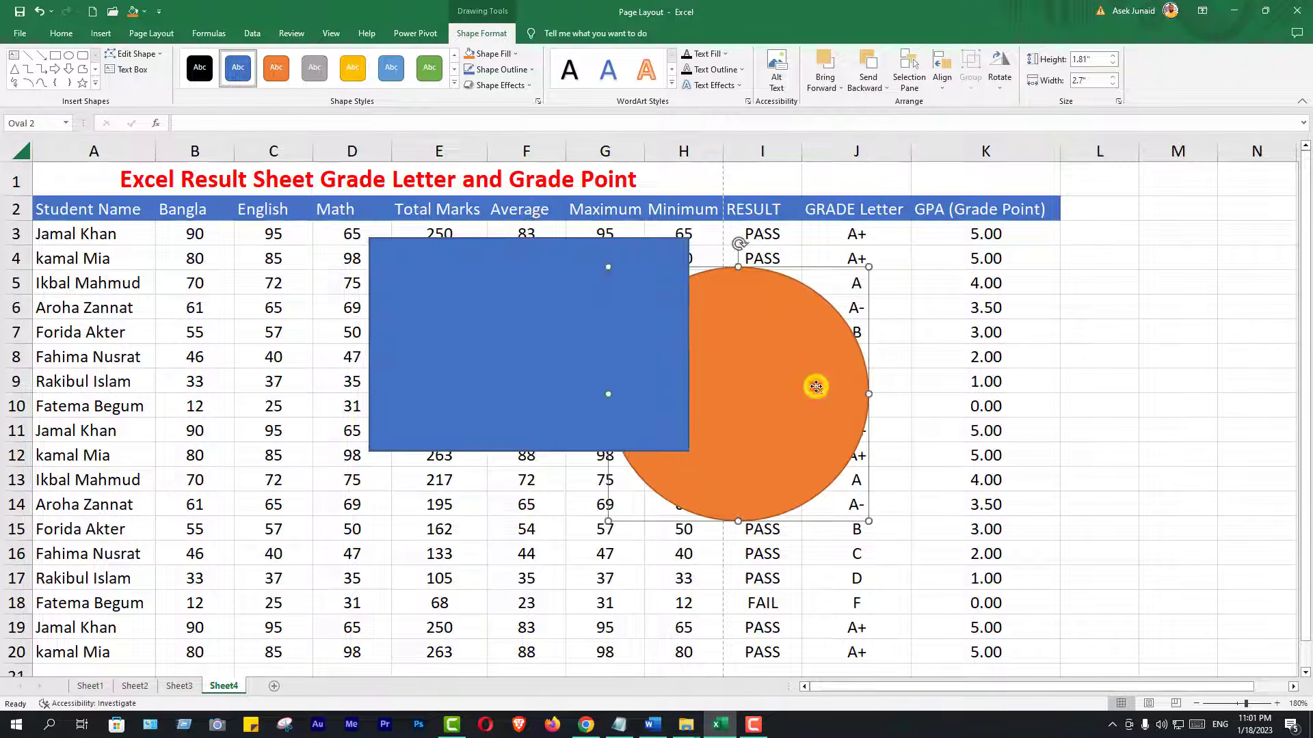
shift+click(510, 327)
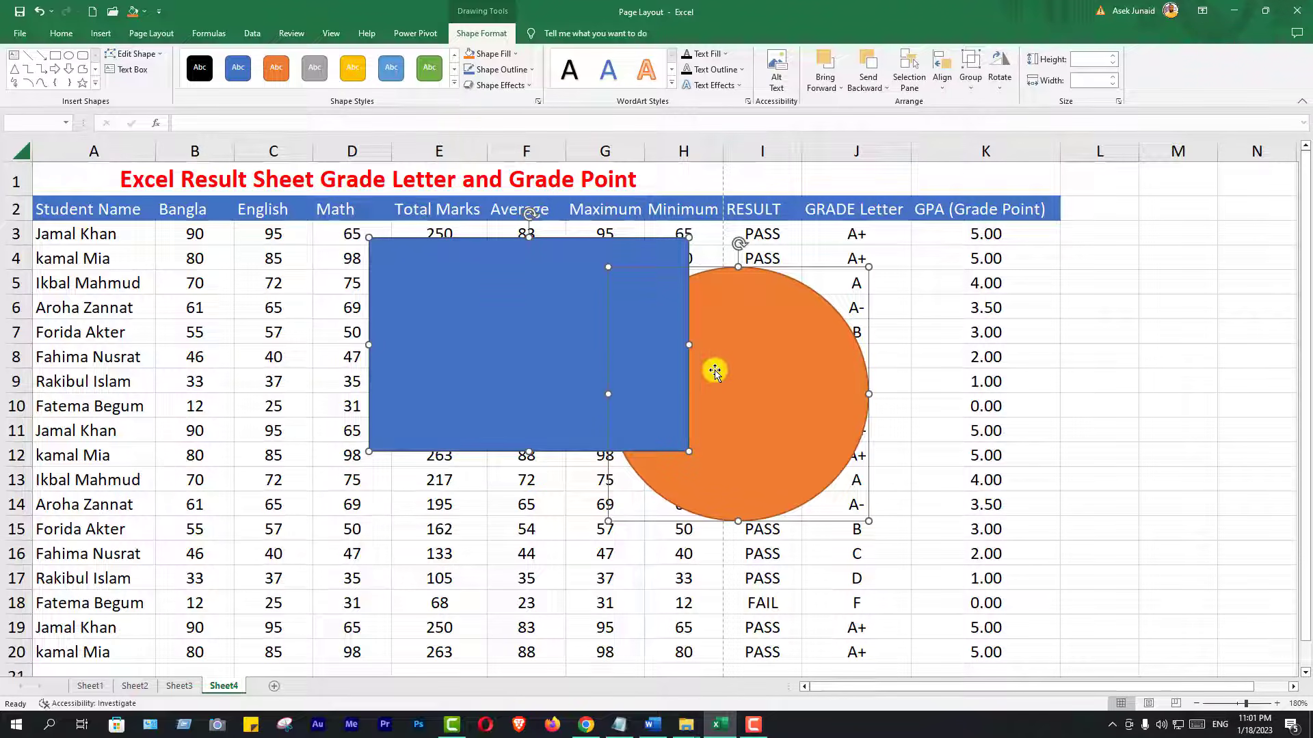
- Group the rectangle and circle and move the group left and slightly down
click(972, 91)
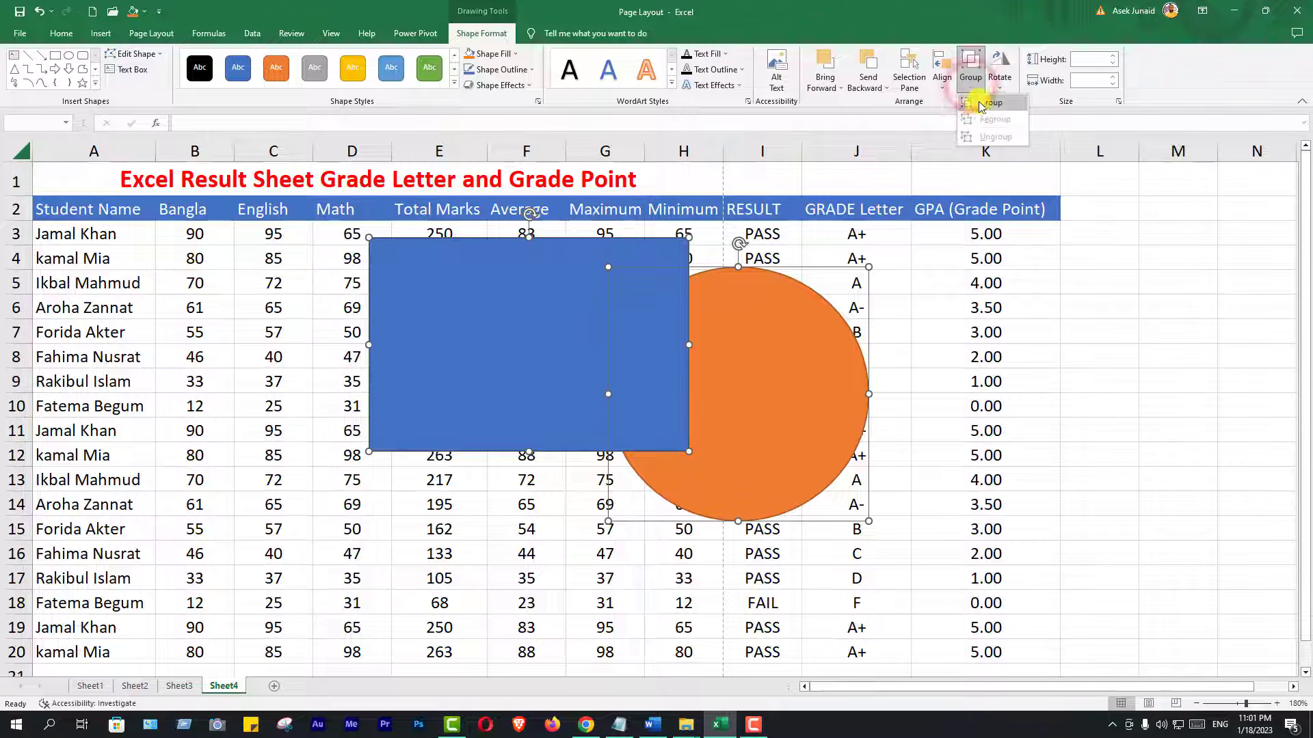
click(991, 105)
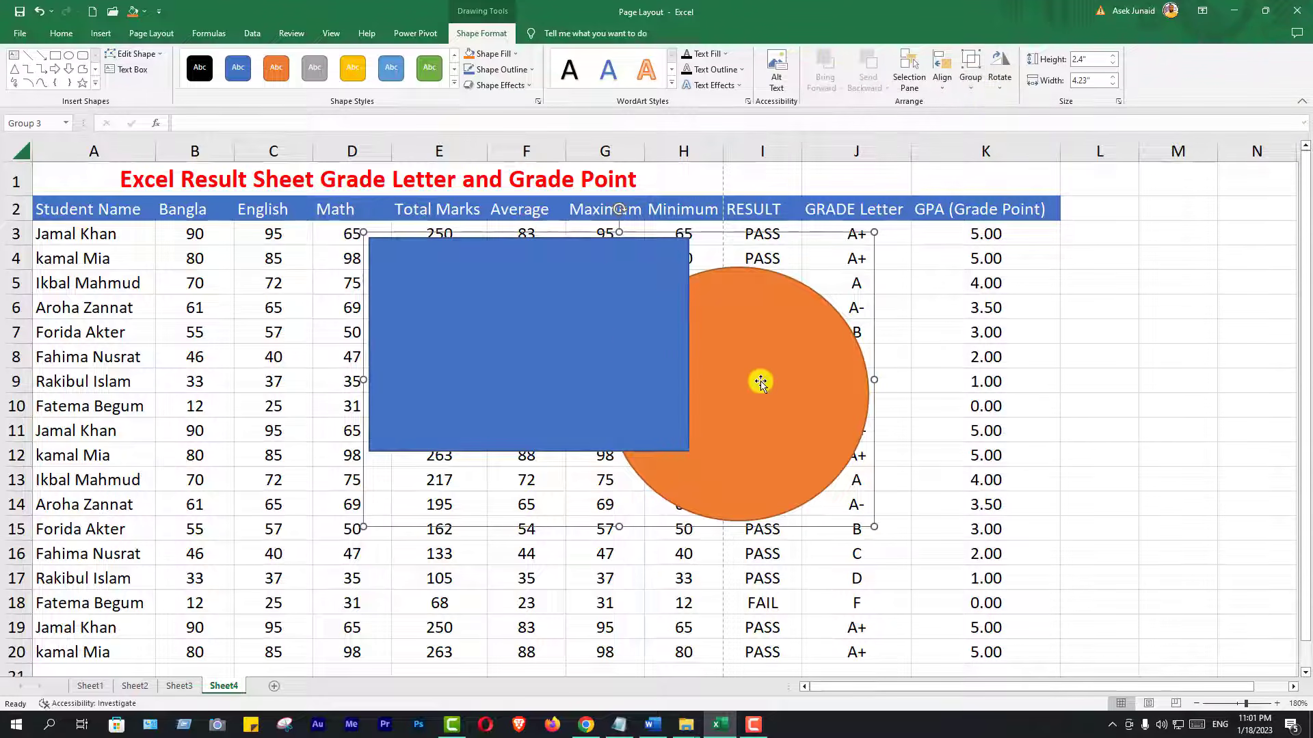
drag(627, 332, 668, 436)
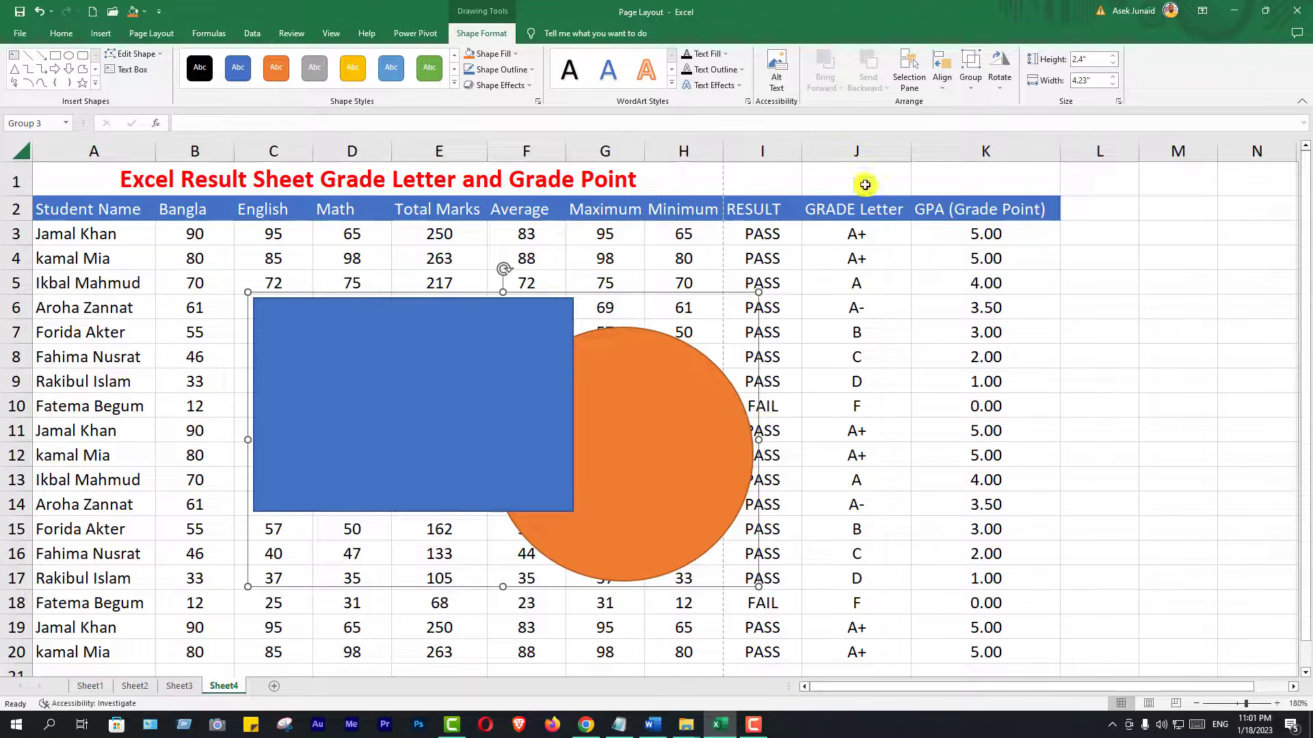
- Ungroup the shapes and place the orange circle to the rectangle's right
click(973, 92)
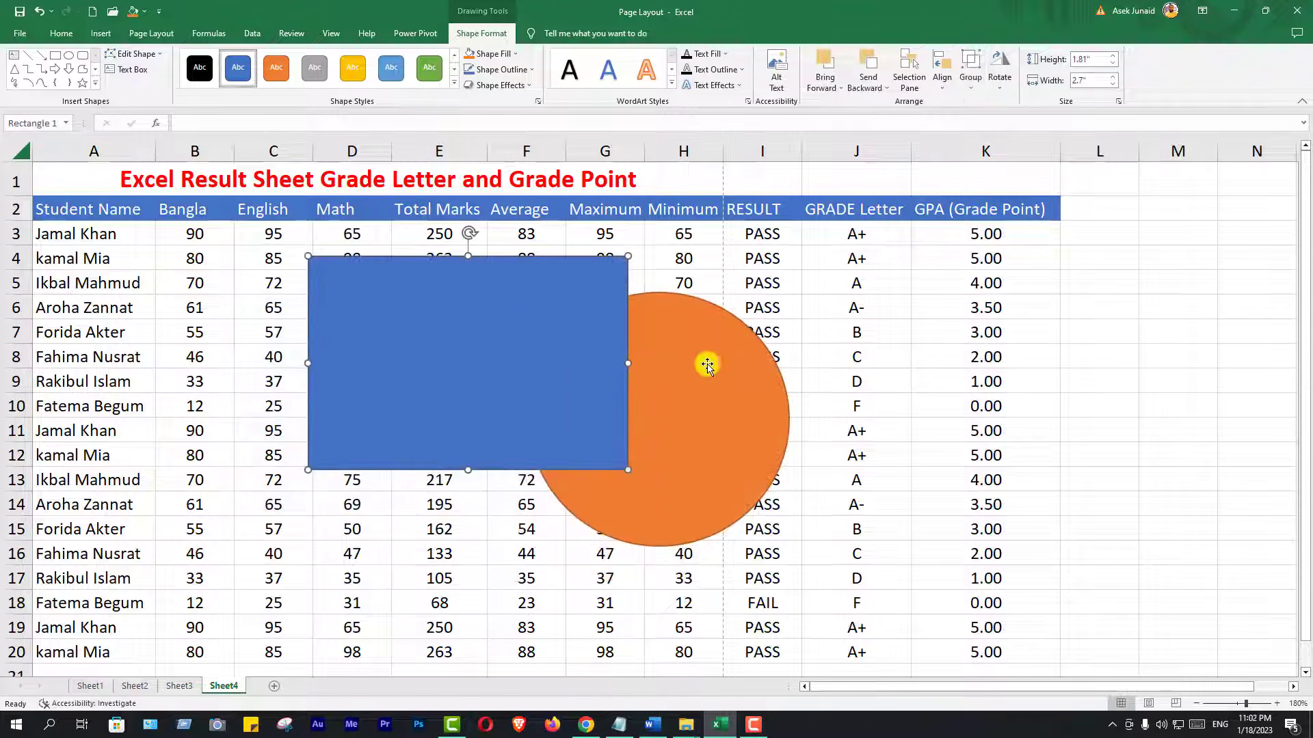
click(673, 381)
drag(705, 384, 663, 354)
click(496, 362)
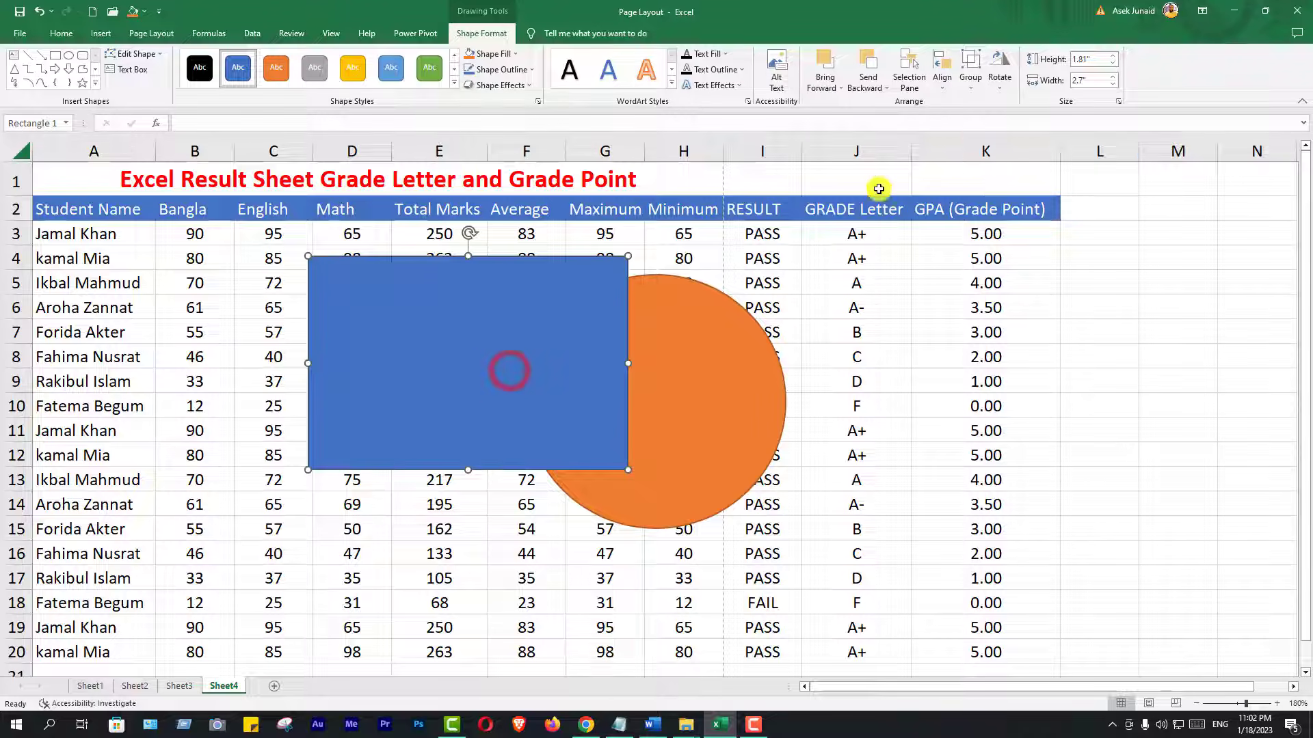
- Rotate the blue rectangle 90° right, then select cell B6 and switch to Formulas
click(999, 93)
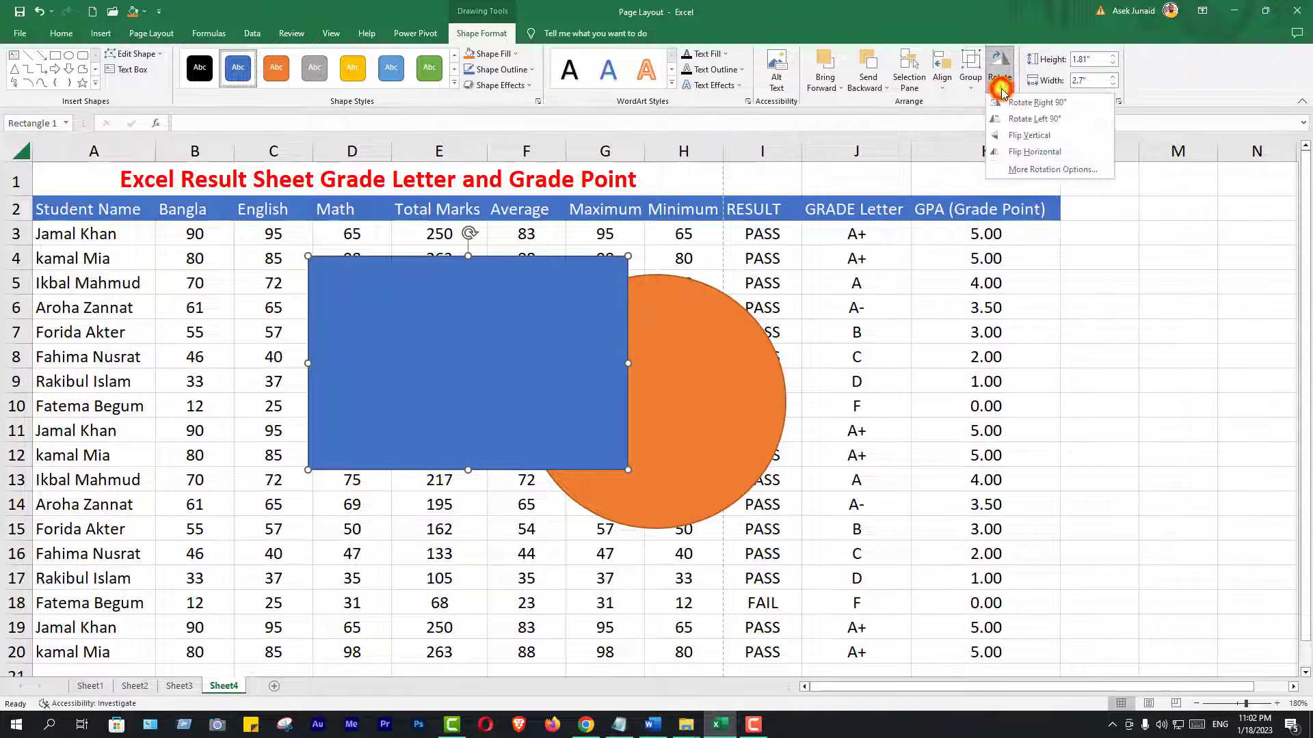
click(1036, 103)
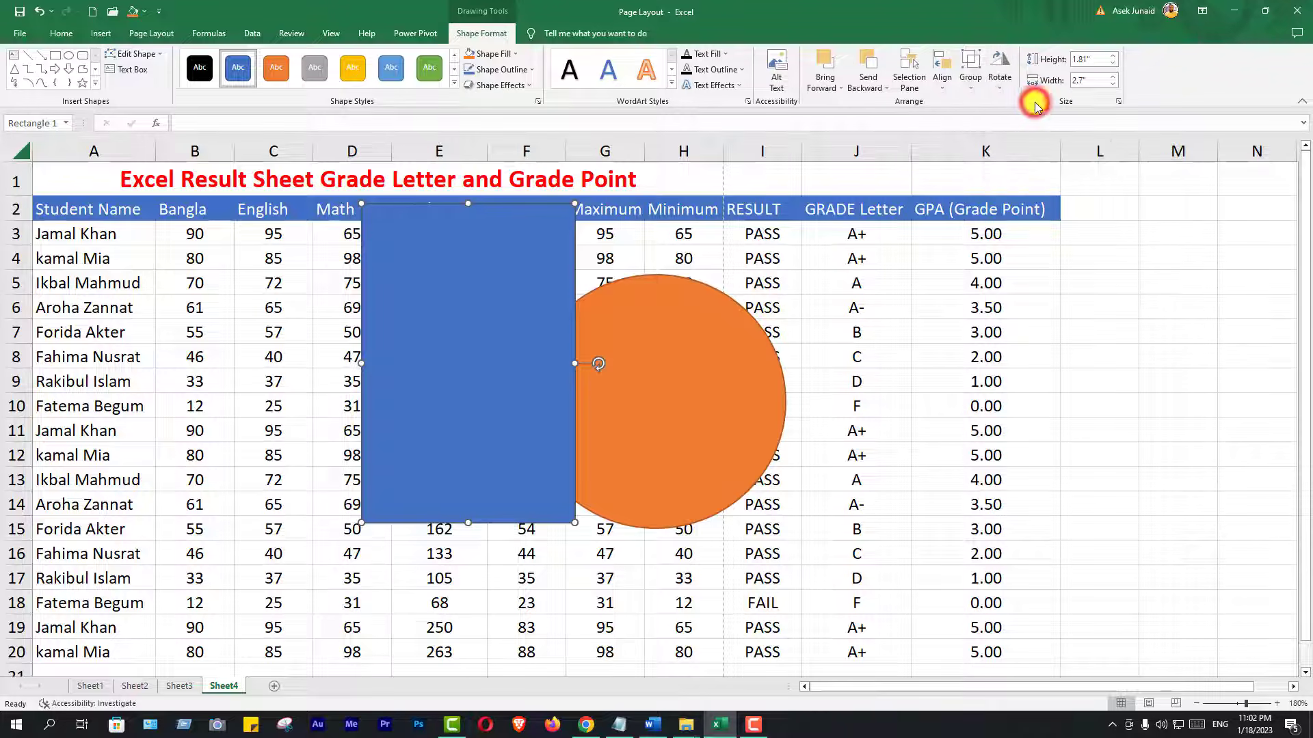
click(999, 83)
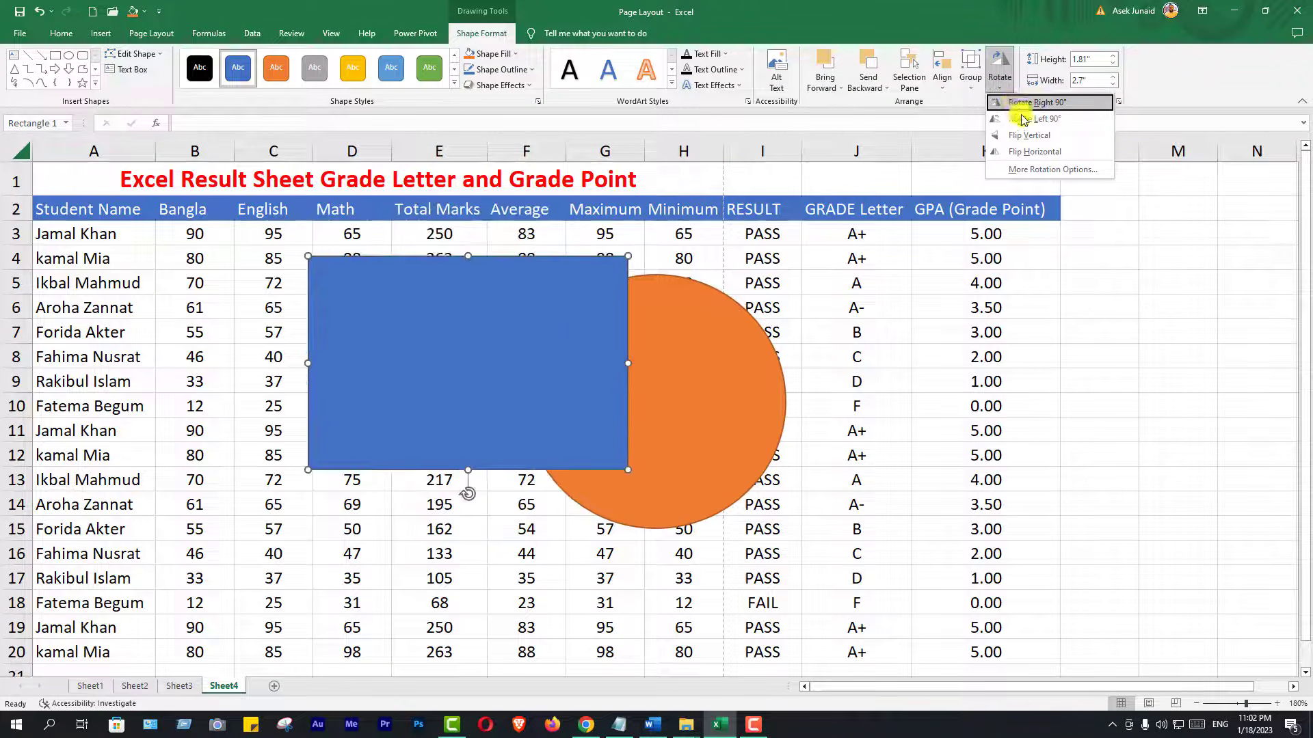
click(1000, 88)
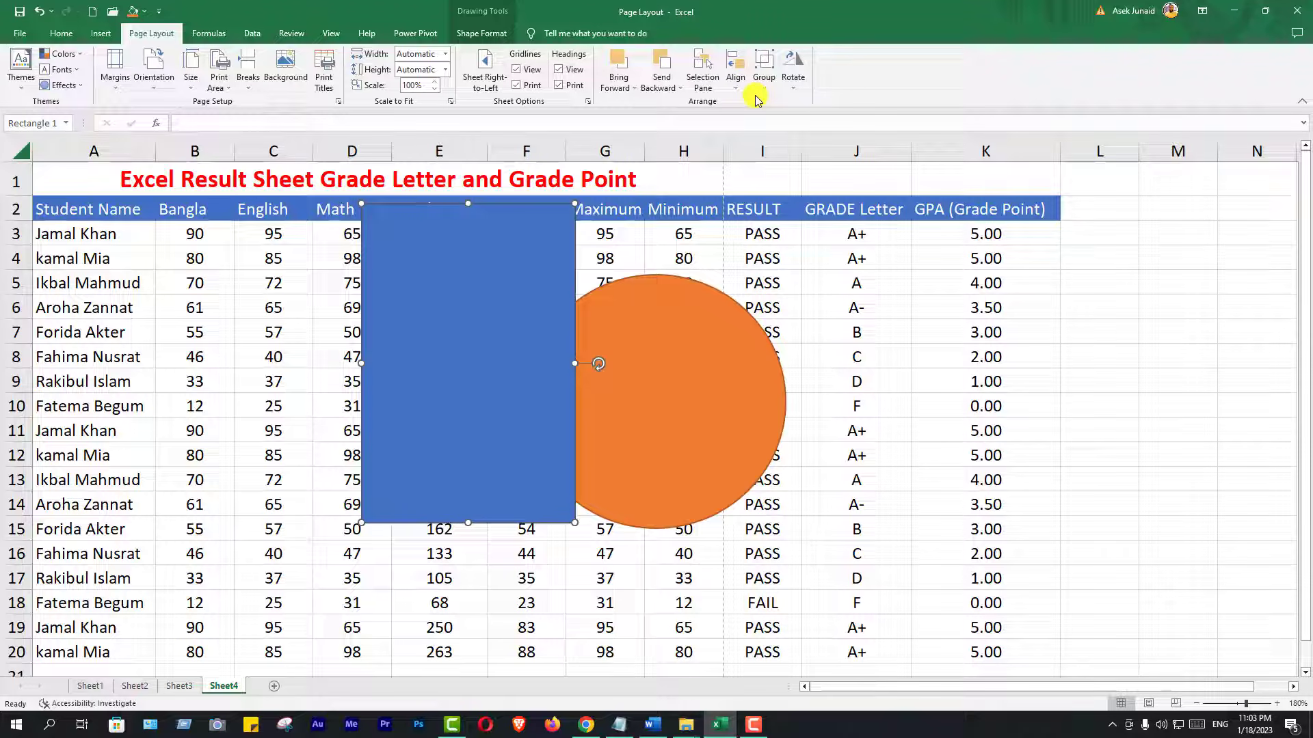
click(195, 307)
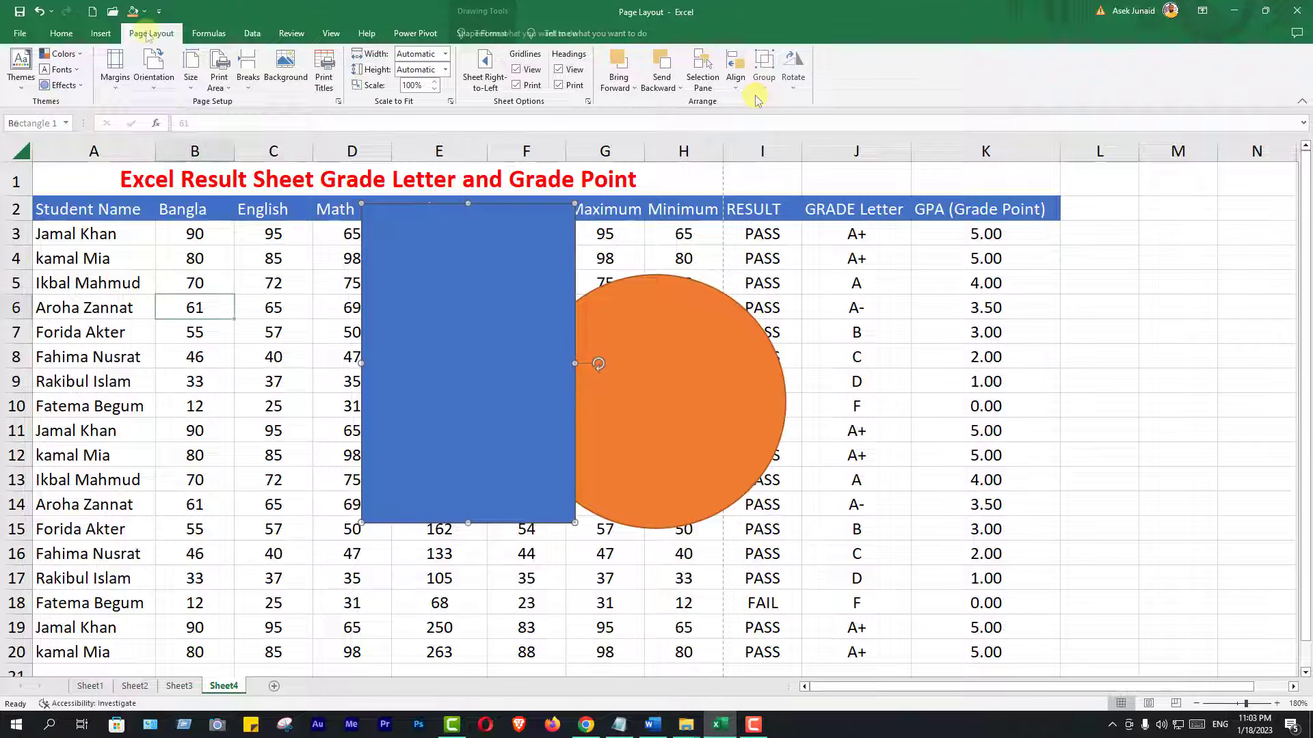
click(205, 34)
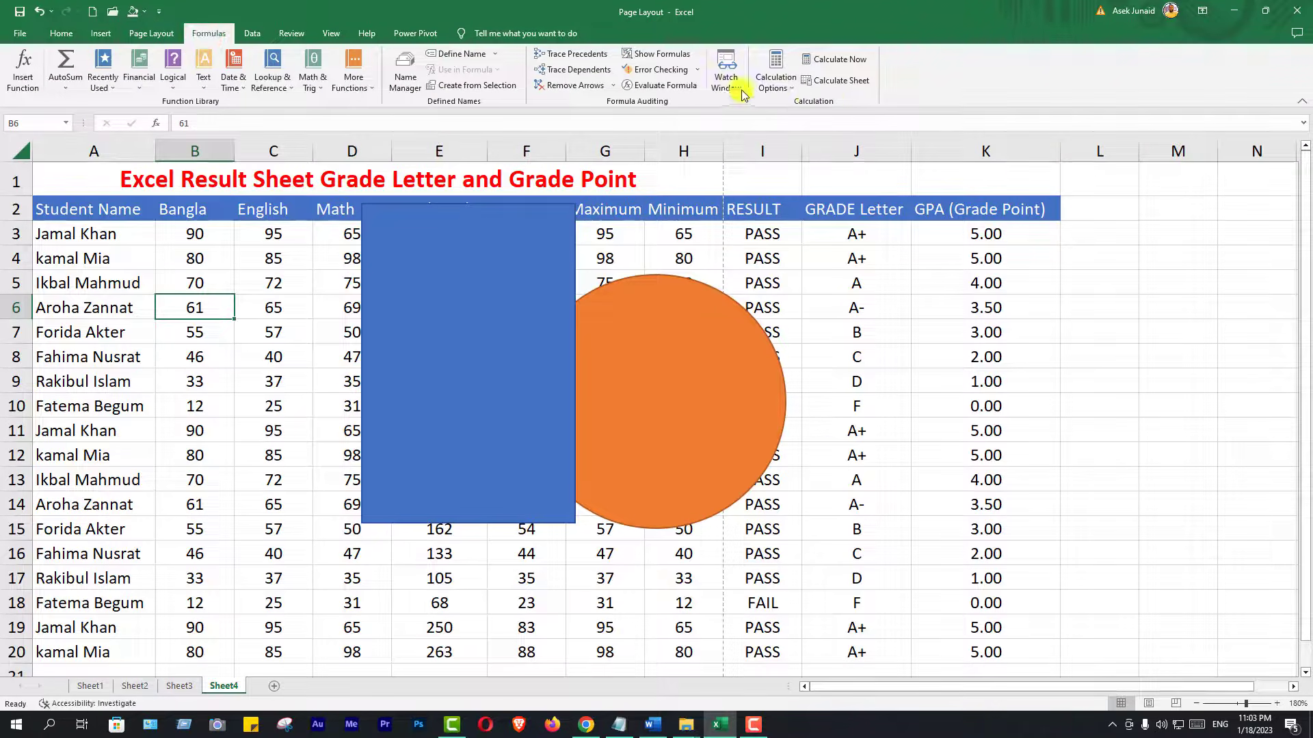